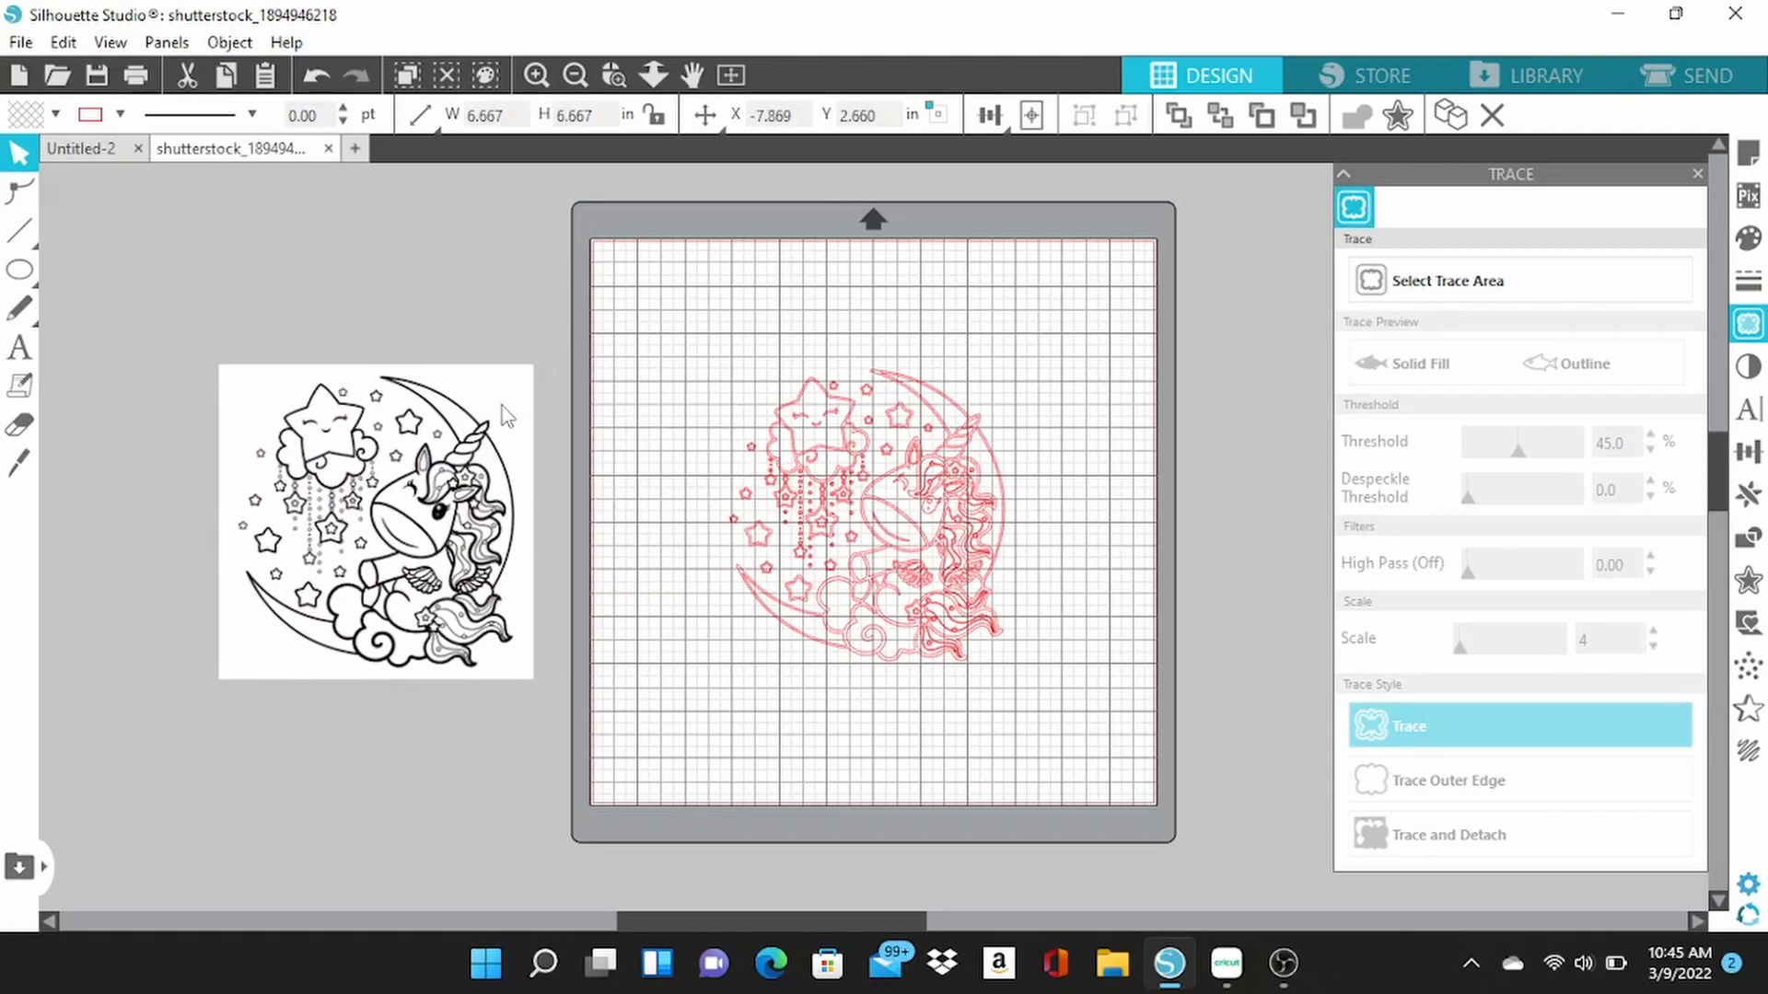
Delete the original black-and-white unicorn picture beside the mat and check the traced outline up close.
{"action": "right_click", "coordinate": [437, 424]}
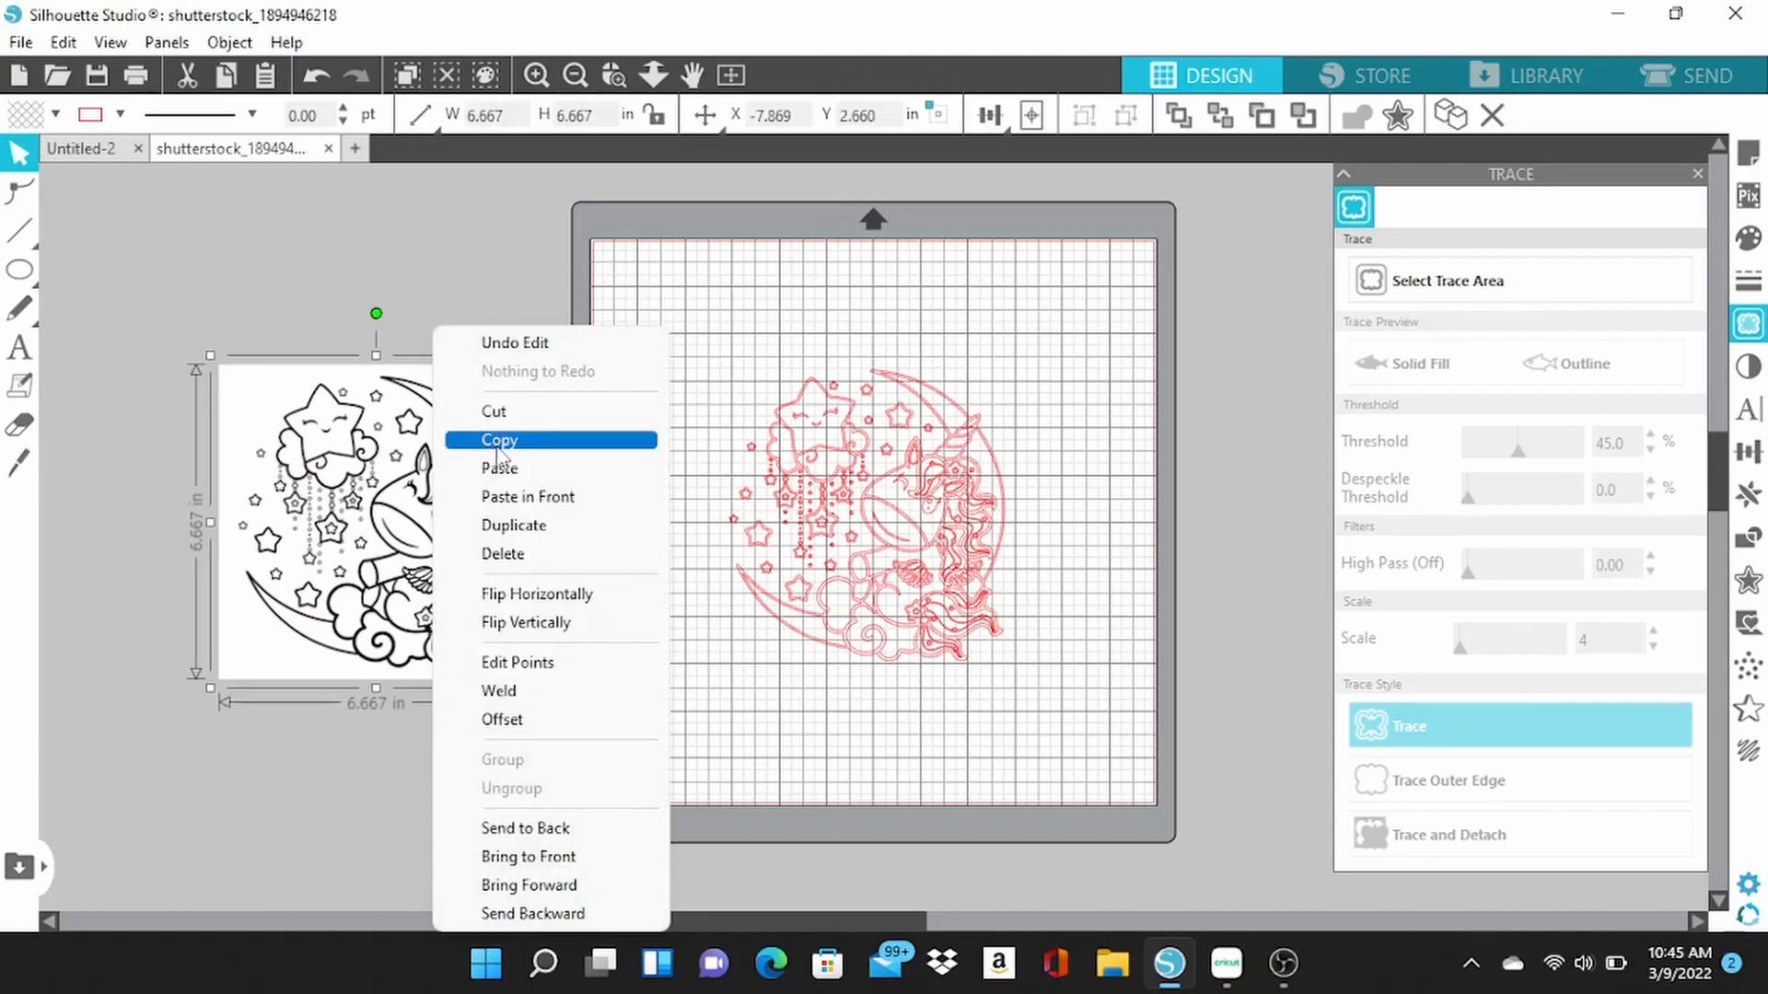
{"action": "left_click", "coordinate": [551, 553]}
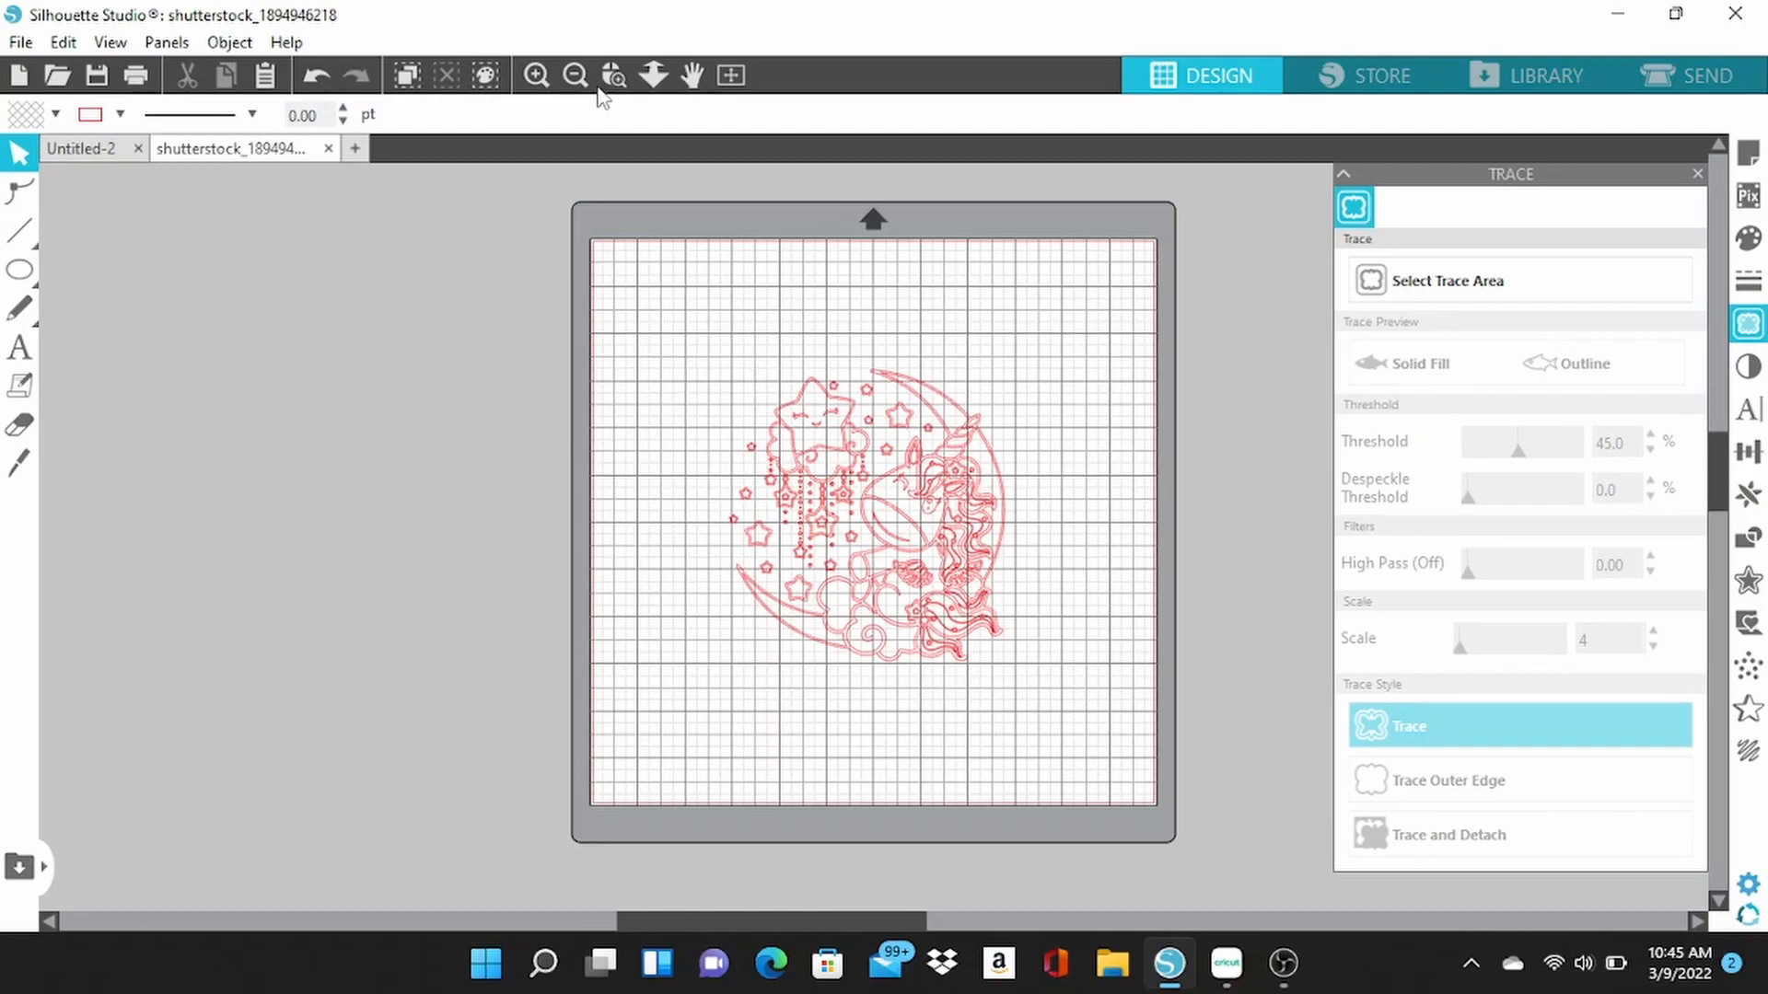
{"action": "left_click", "coordinate": [541, 75]}
{"action": "left_click", "coordinate": [541, 75]}
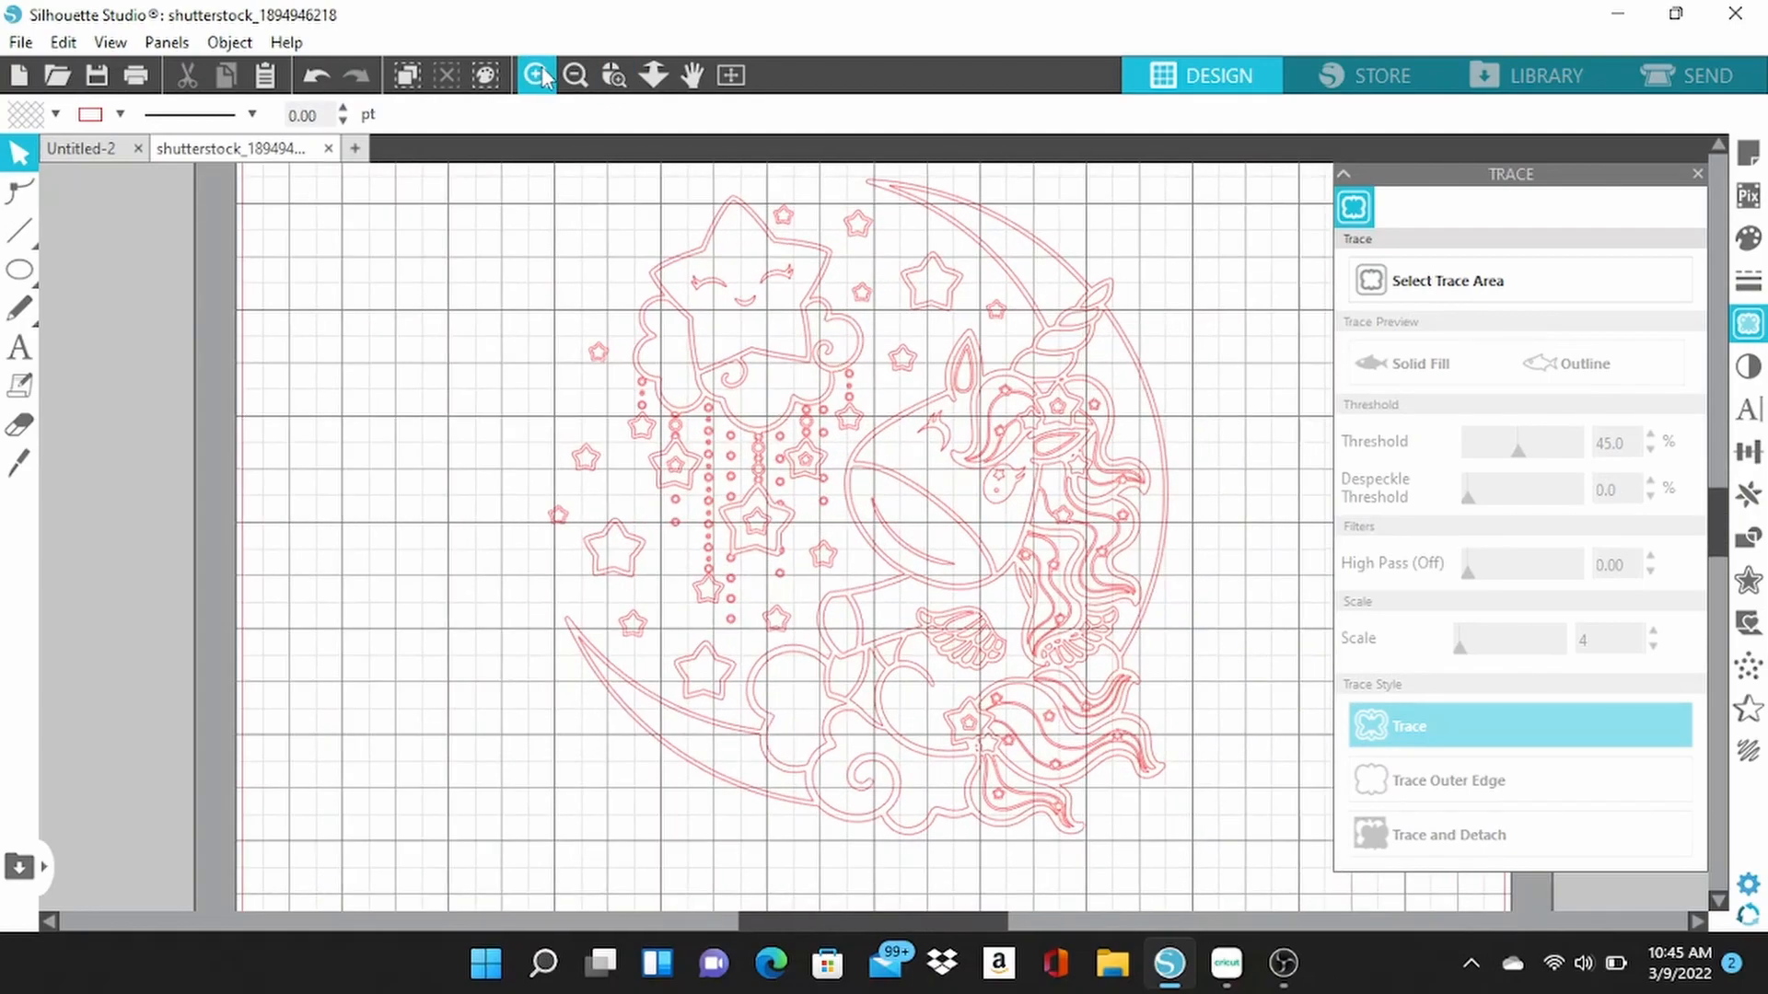
{"action": "left_click", "coordinate": [576, 75]}
{"action": "left_click", "coordinate": [576, 75]}
{"action": "left_click", "coordinate": [576, 76]}
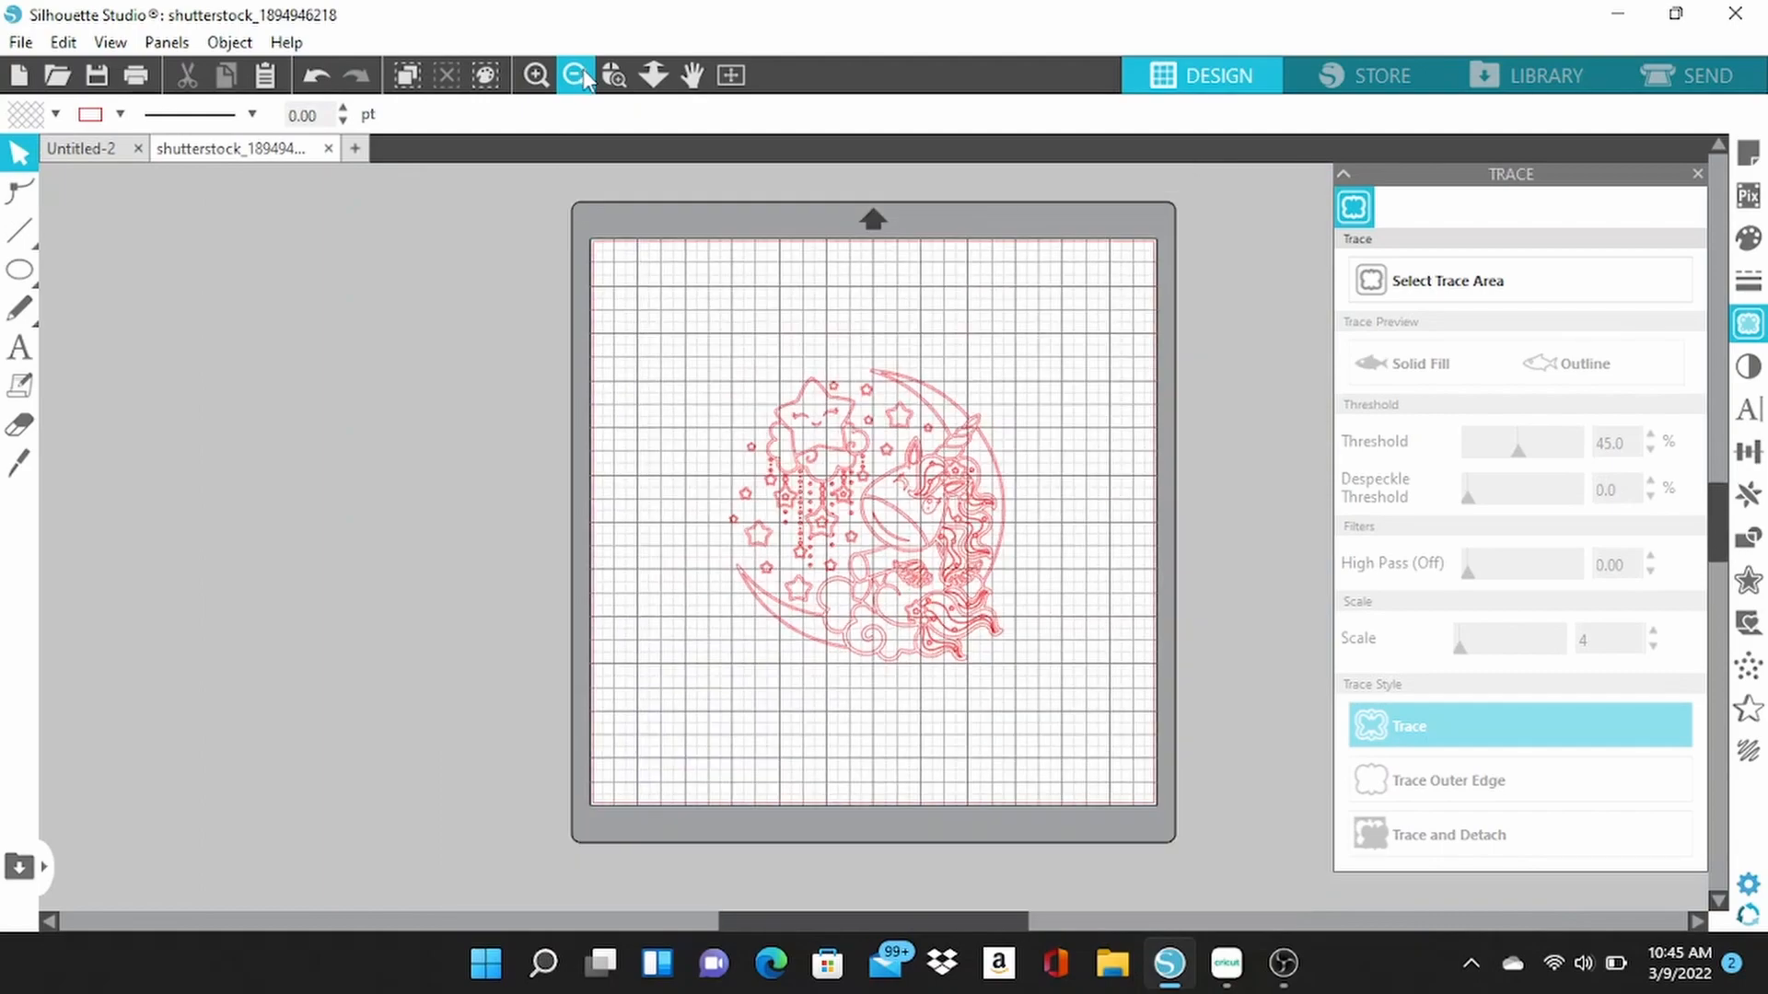
Draw a circle about 8.25 in across around the traced unicorn-and-moon design.
{"action": "mouse_move", "coordinate": [19, 269]}
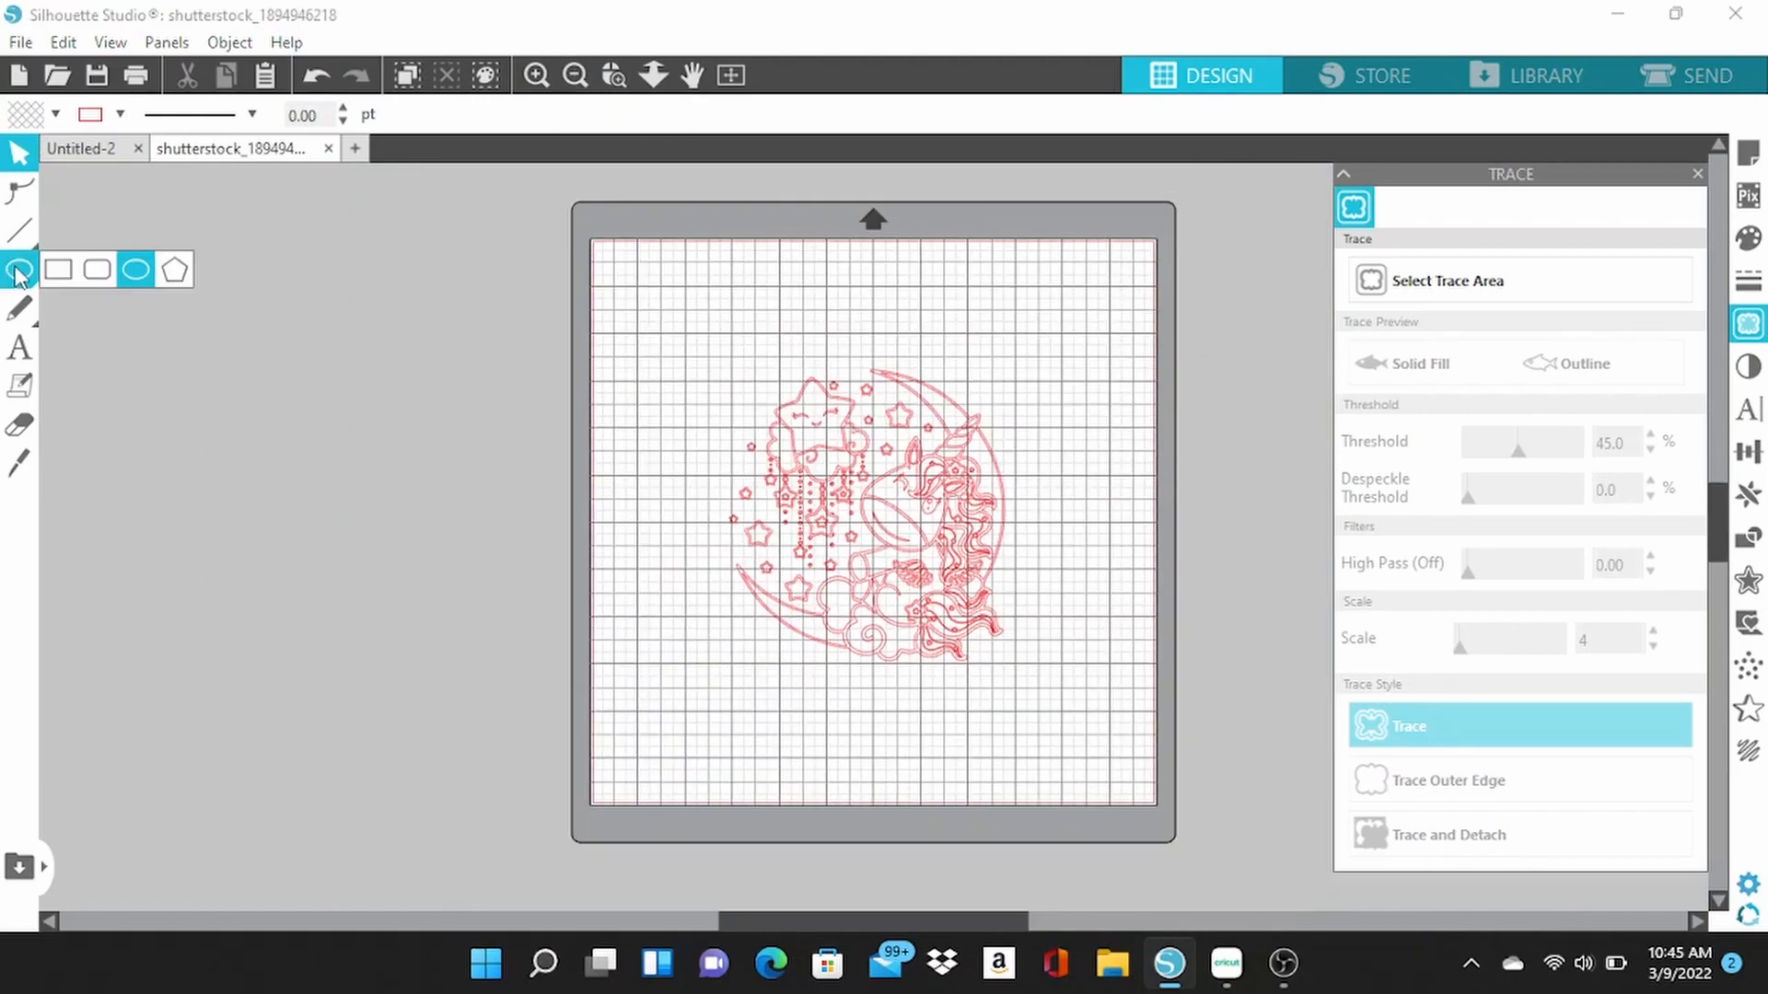
{"action": "left_click", "coordinate": [128, 275]}
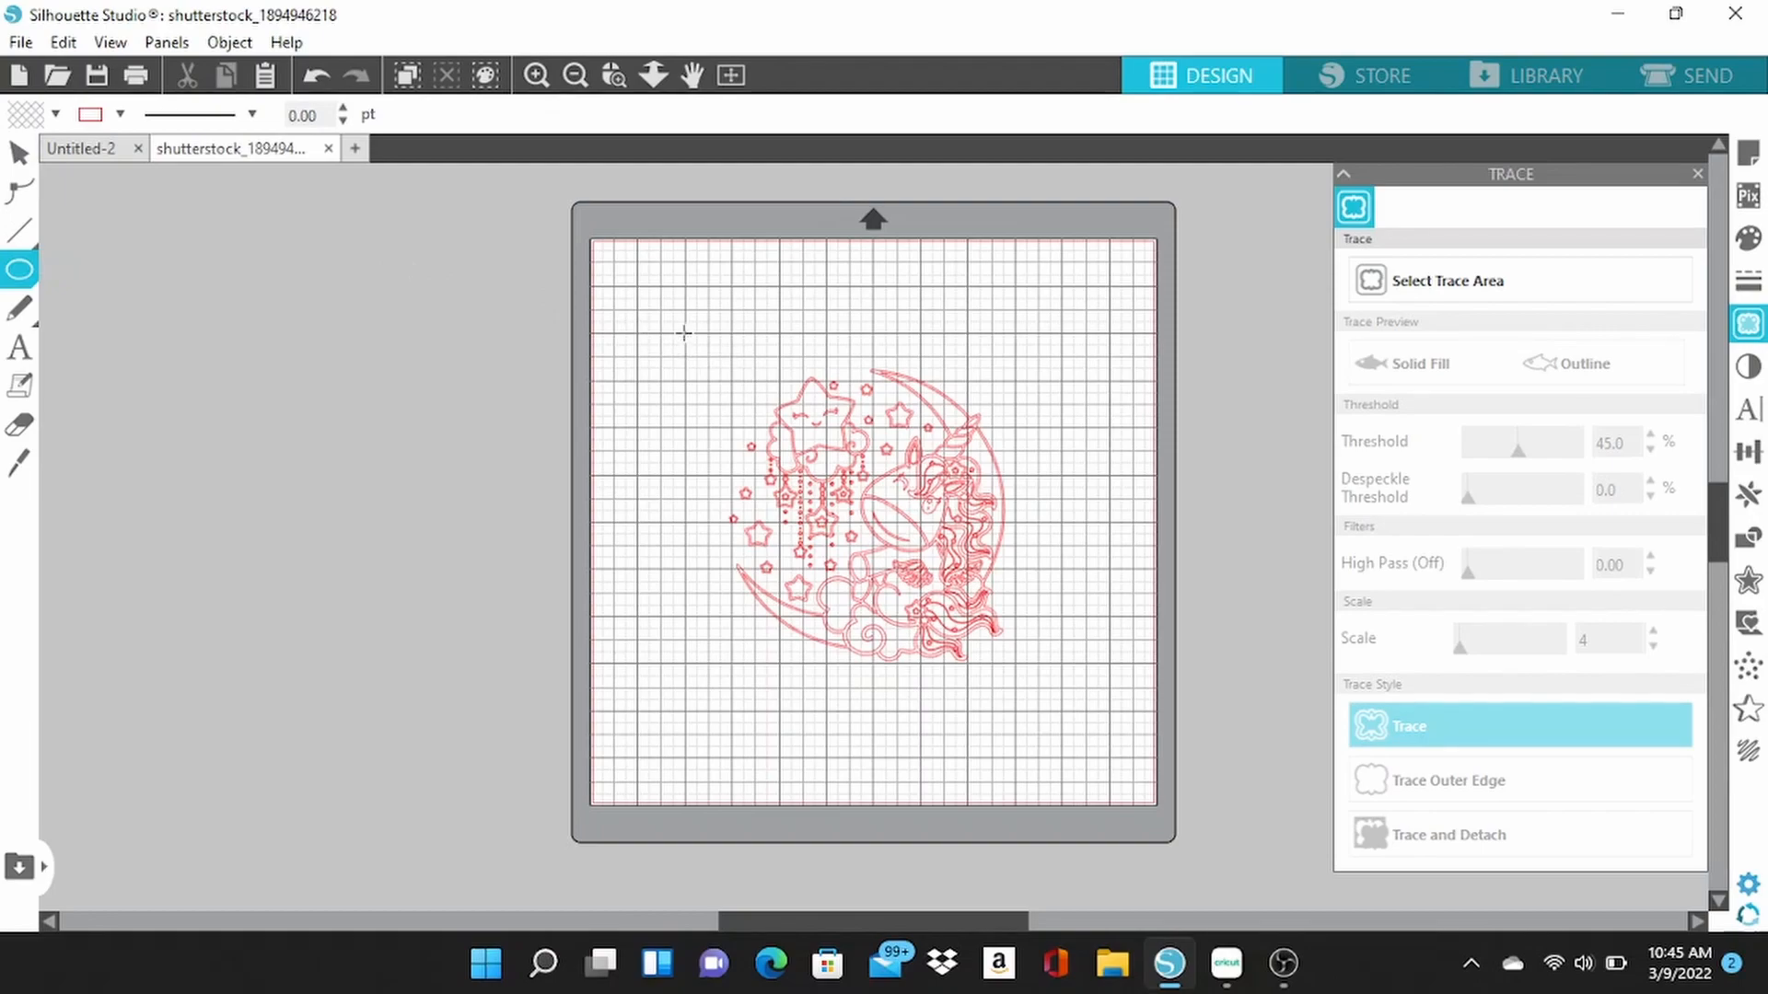
{"action": "left_click_drag", "start_coordinate": [683, 330], "coordinate": [1028, 677]}
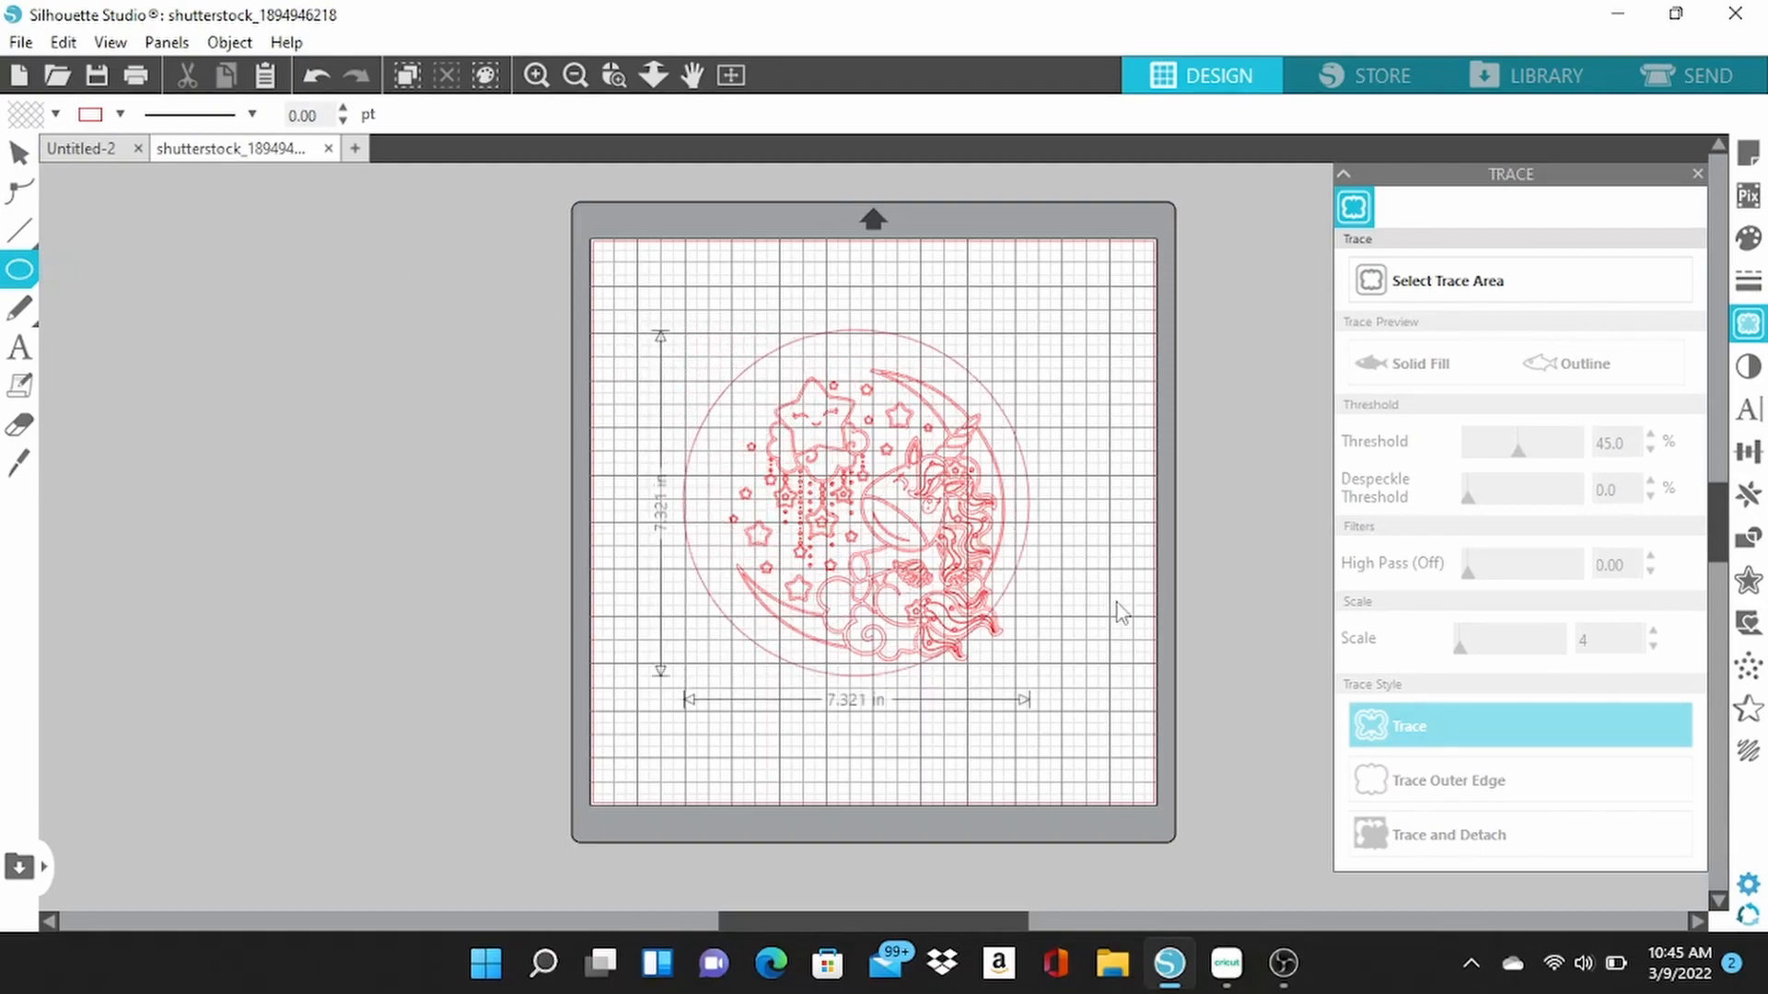
{"action": "left_click_drag", "start_coordinate": [1121, 612], "coordinate": [1150, 633]}
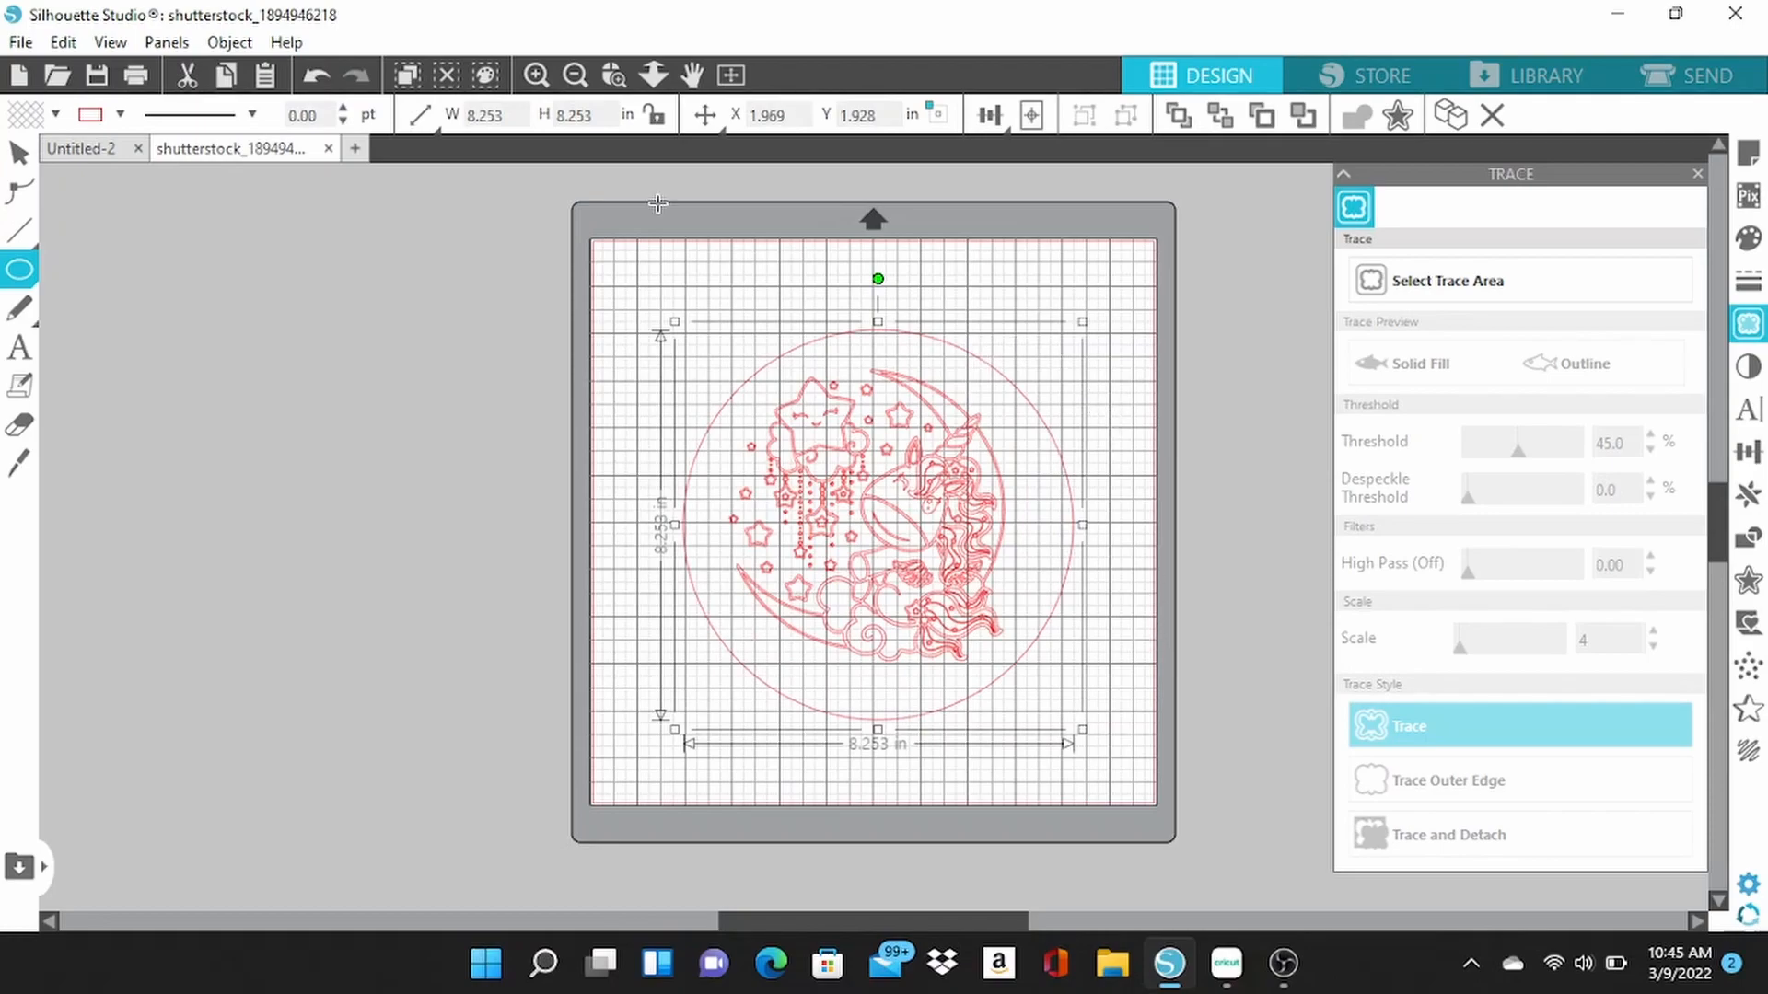
{"action": "left_click", "coordinate": [18, 155]}
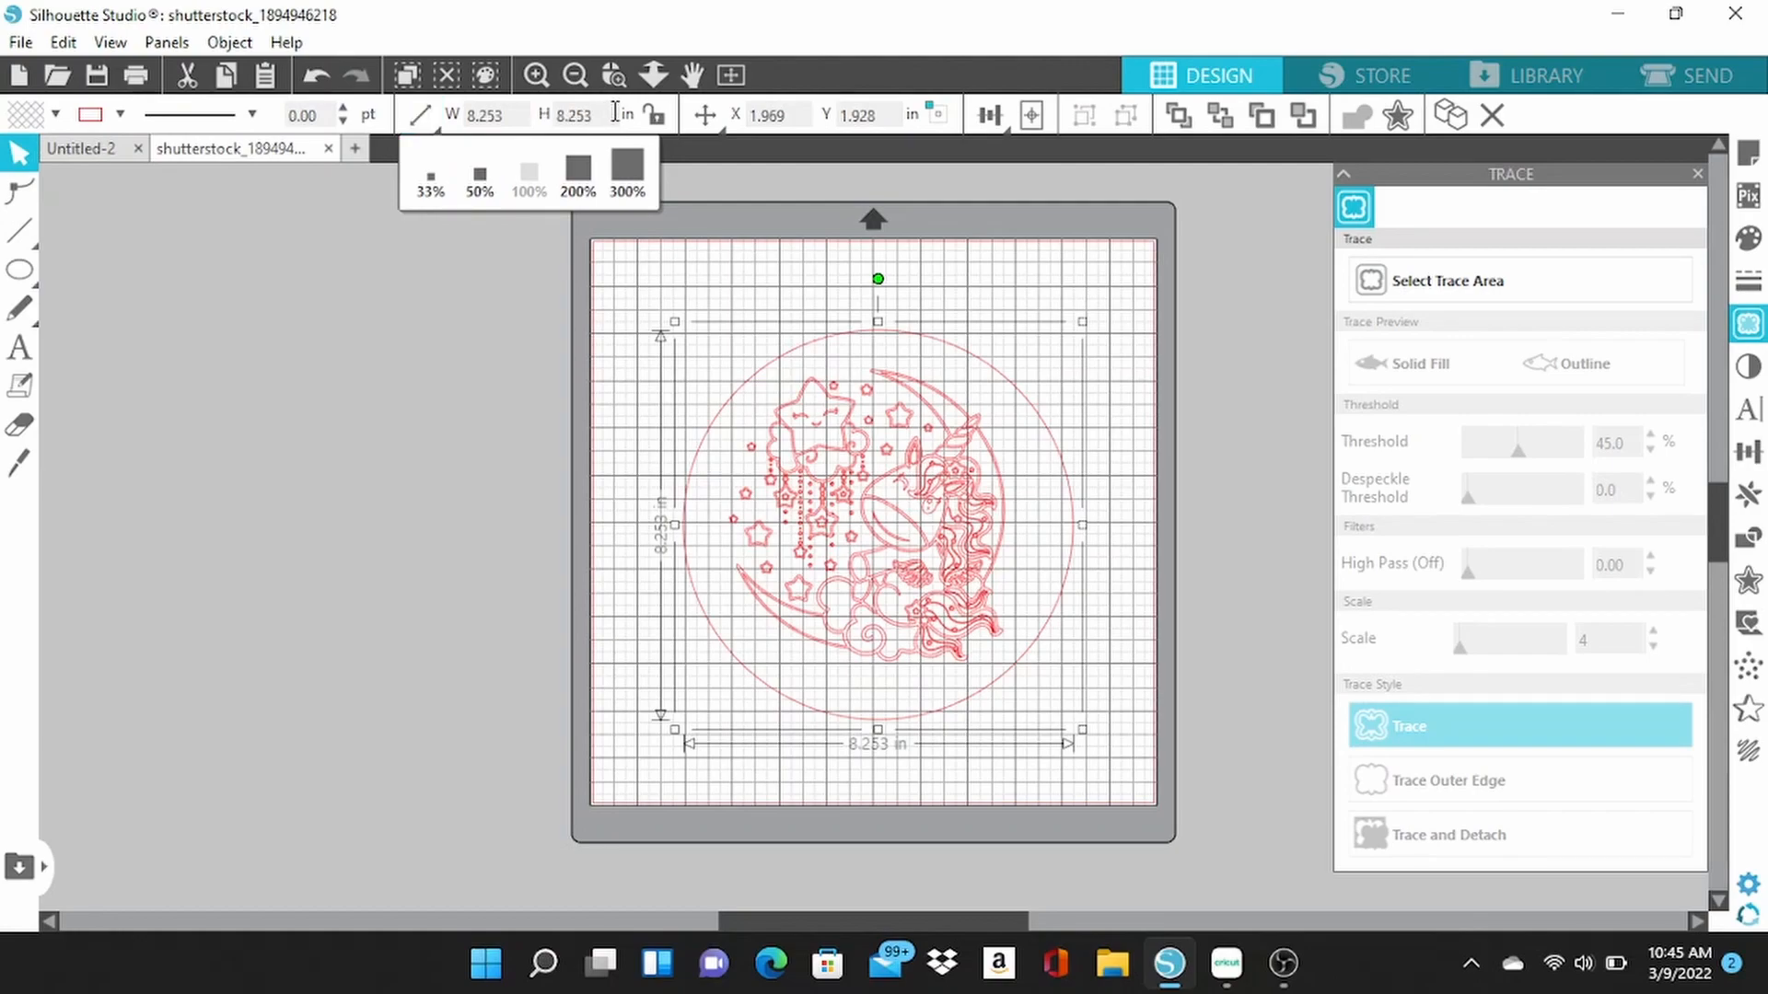
Lock the circle's aspect ratio, set its height to 8.425 in, and center it to the page.
{"action": "left_click", "coordinate": [655, 115]}
{"action": "left_click_drag", "start_coordinate": [600, 115], "coordinate": [549, 123]}
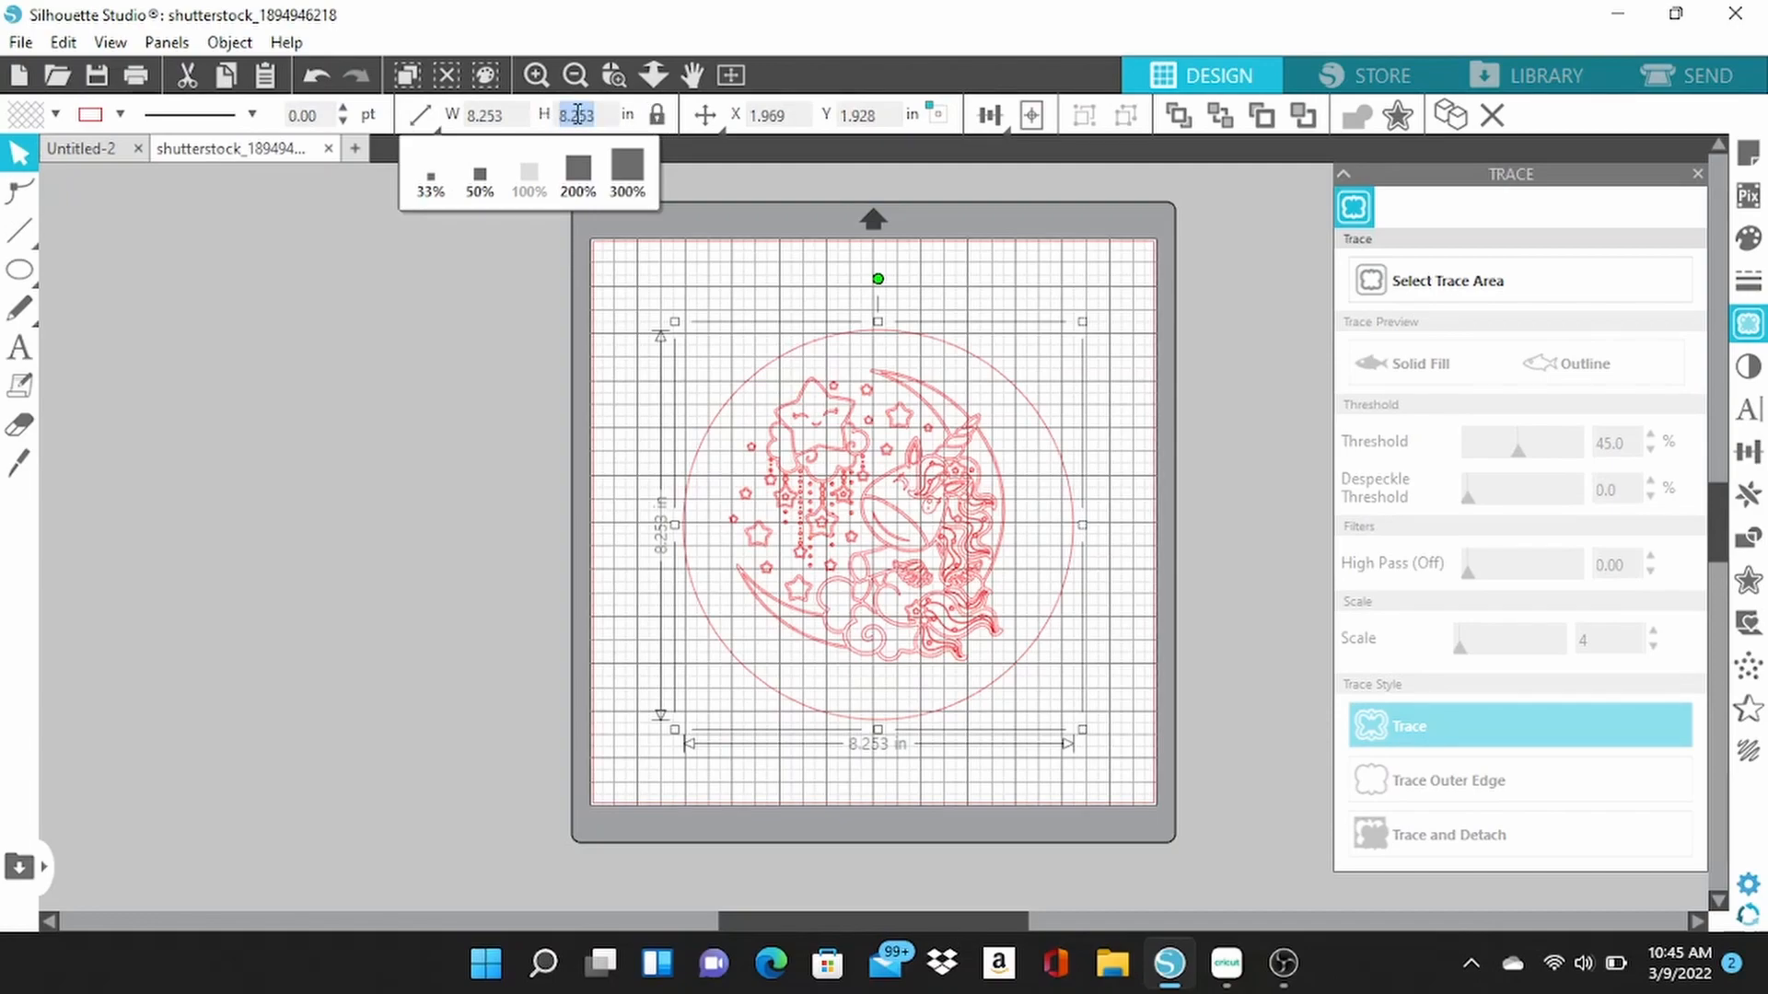
{"action": "type", "text": "8"}
{"action": "key", "text": "Return"}
{"action": "left_click", "coordinate": [558, 435]}
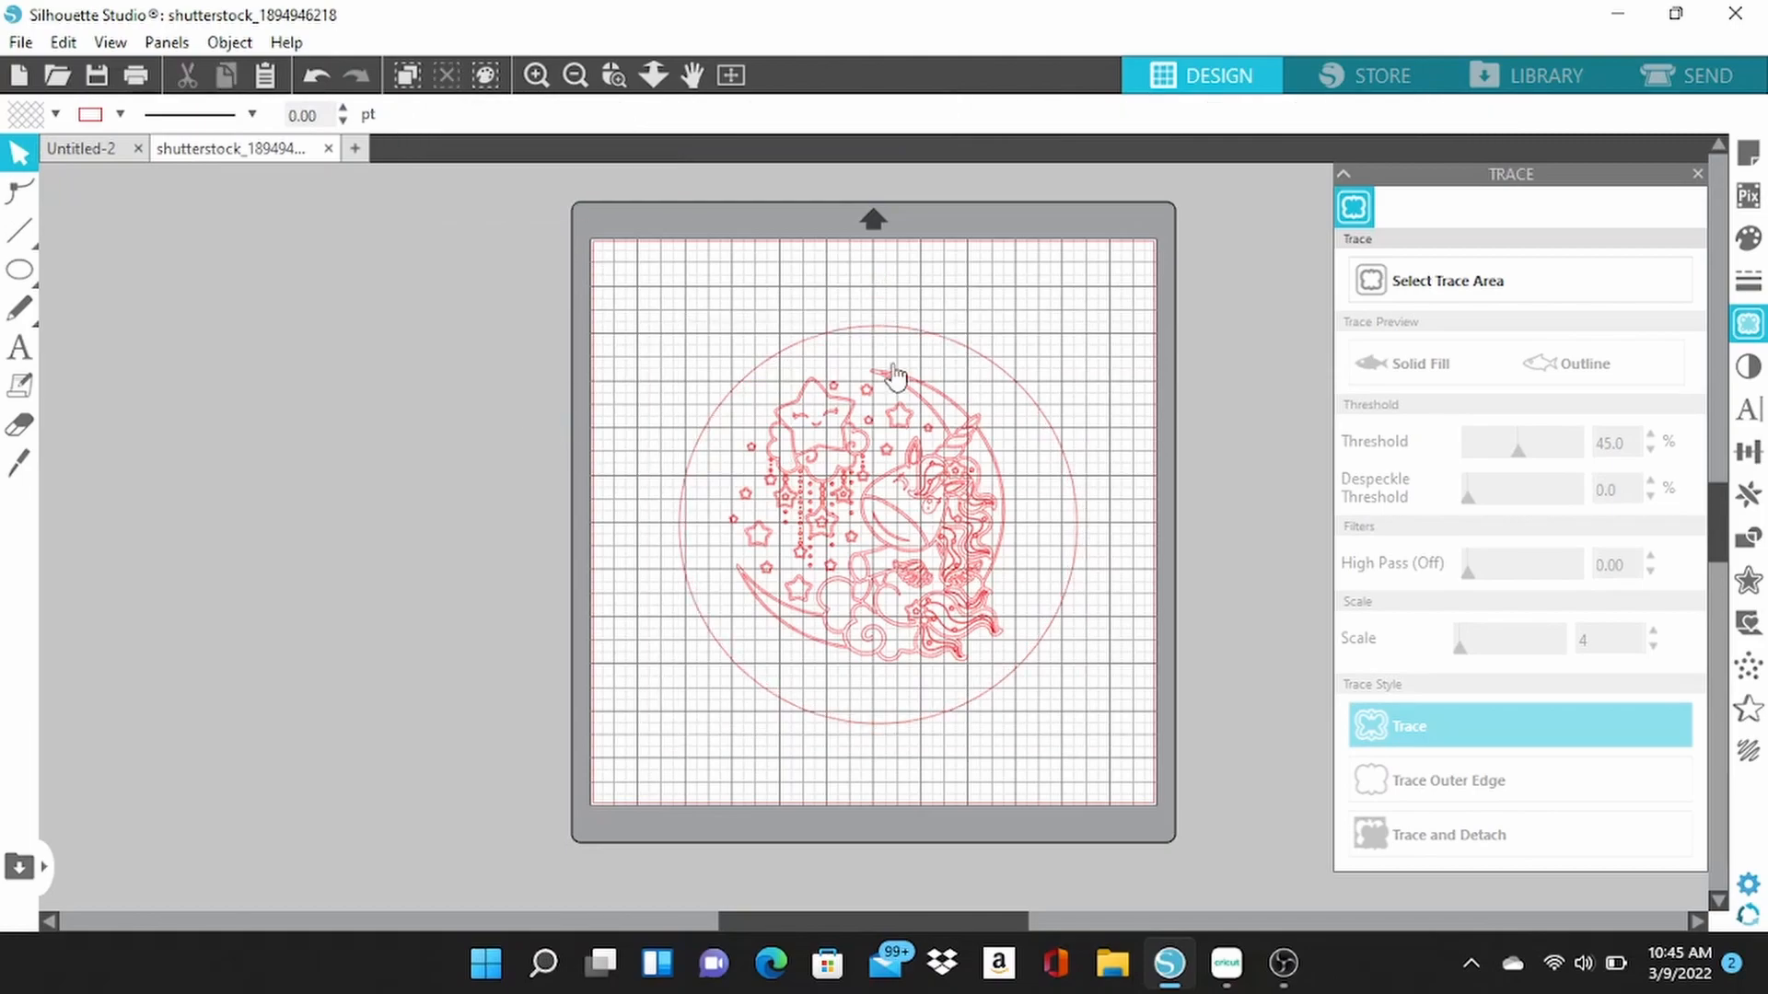
{"action": "left_click", "coordinate": [971, 362]}
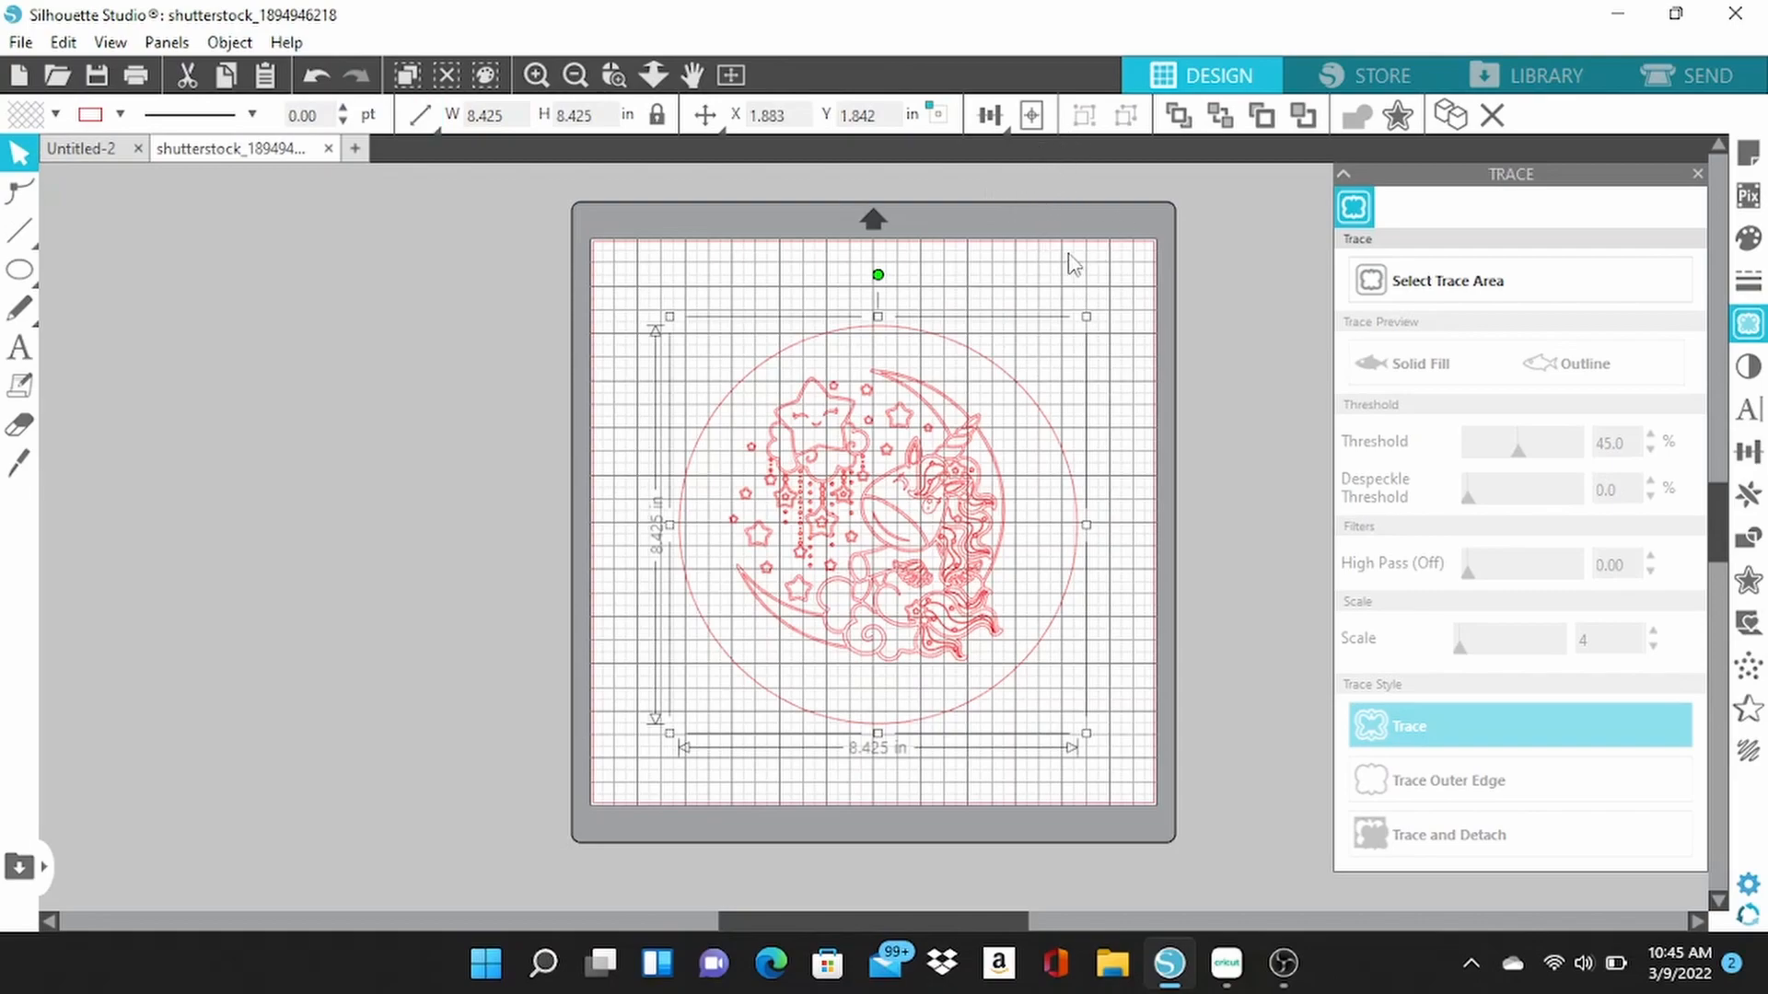
{"action": "left_click", "coordinate": [1038, 122]}
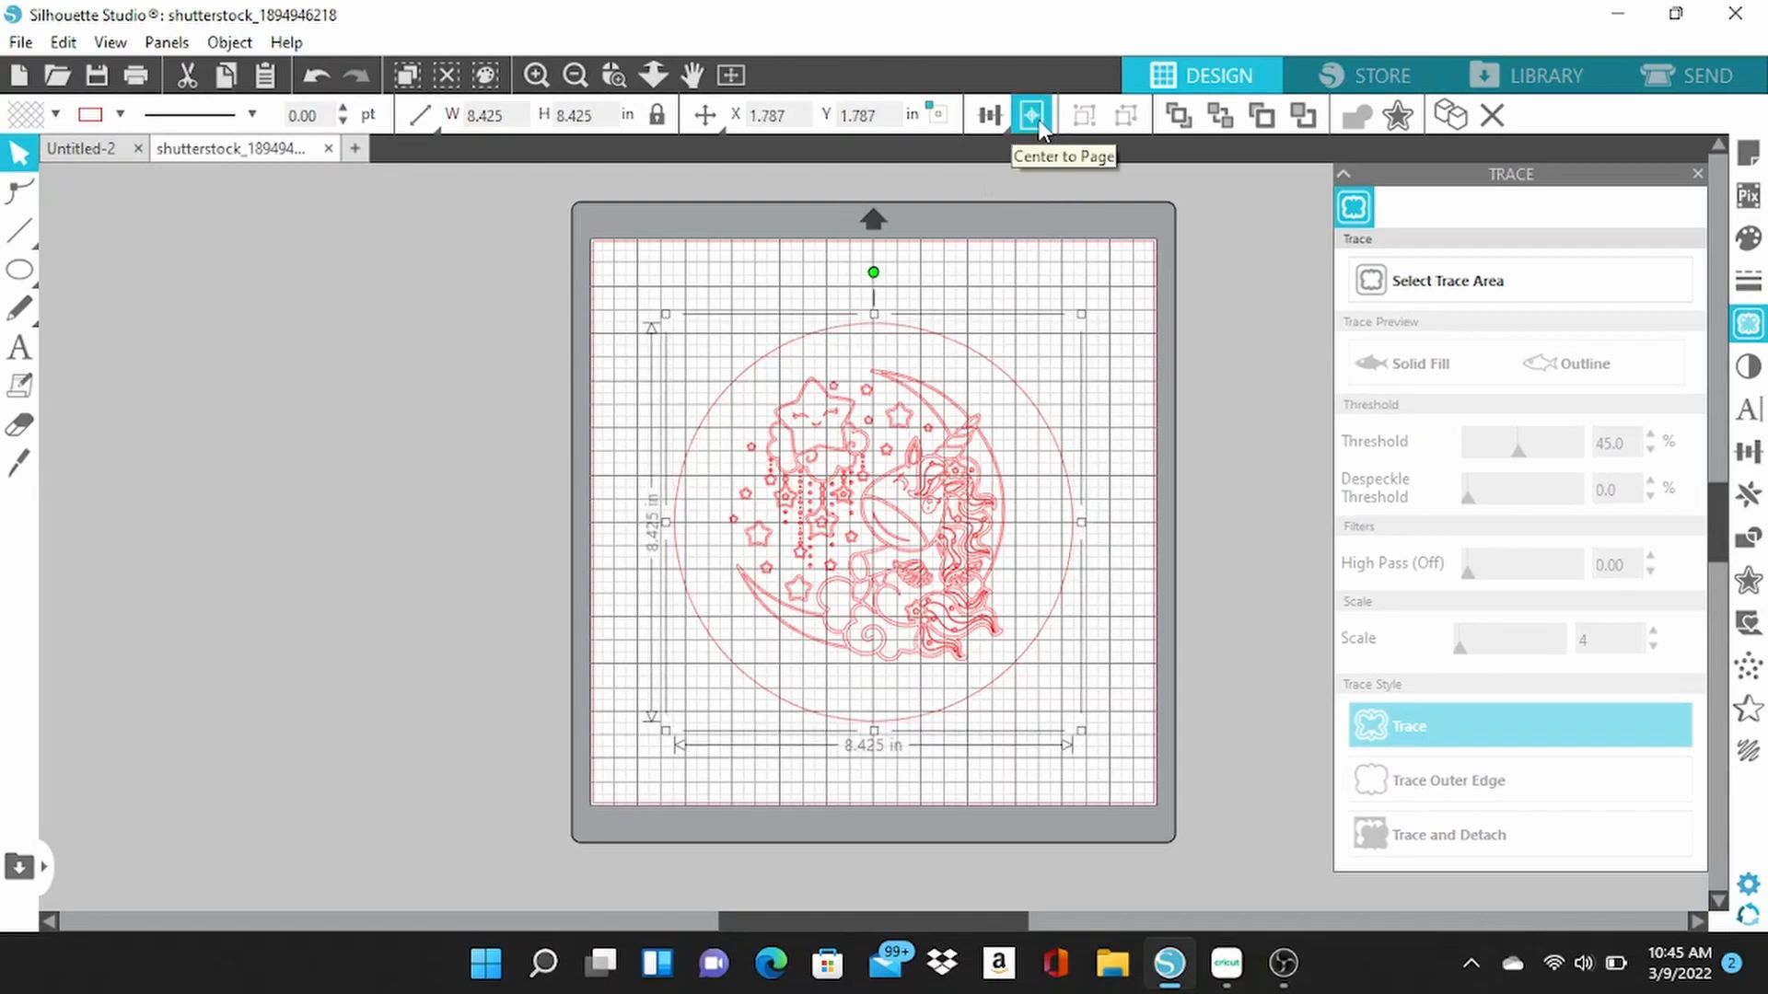
Enlarge the traced unicorn design to about 6.8 by 7.2 in and position it centrally inside the circle.
{"action": "left_click", "coordinate": [925, 578]}
{"action": "left_click", "coordinate": [925, 578]}
{"action": "left_click_drag", "start_coordinate": [1011, 669], "coordinate": [1062, 722]}
{"action": "left_click_drag", "start_coordinate": [957, 597], "coordinate": [948, 597]}
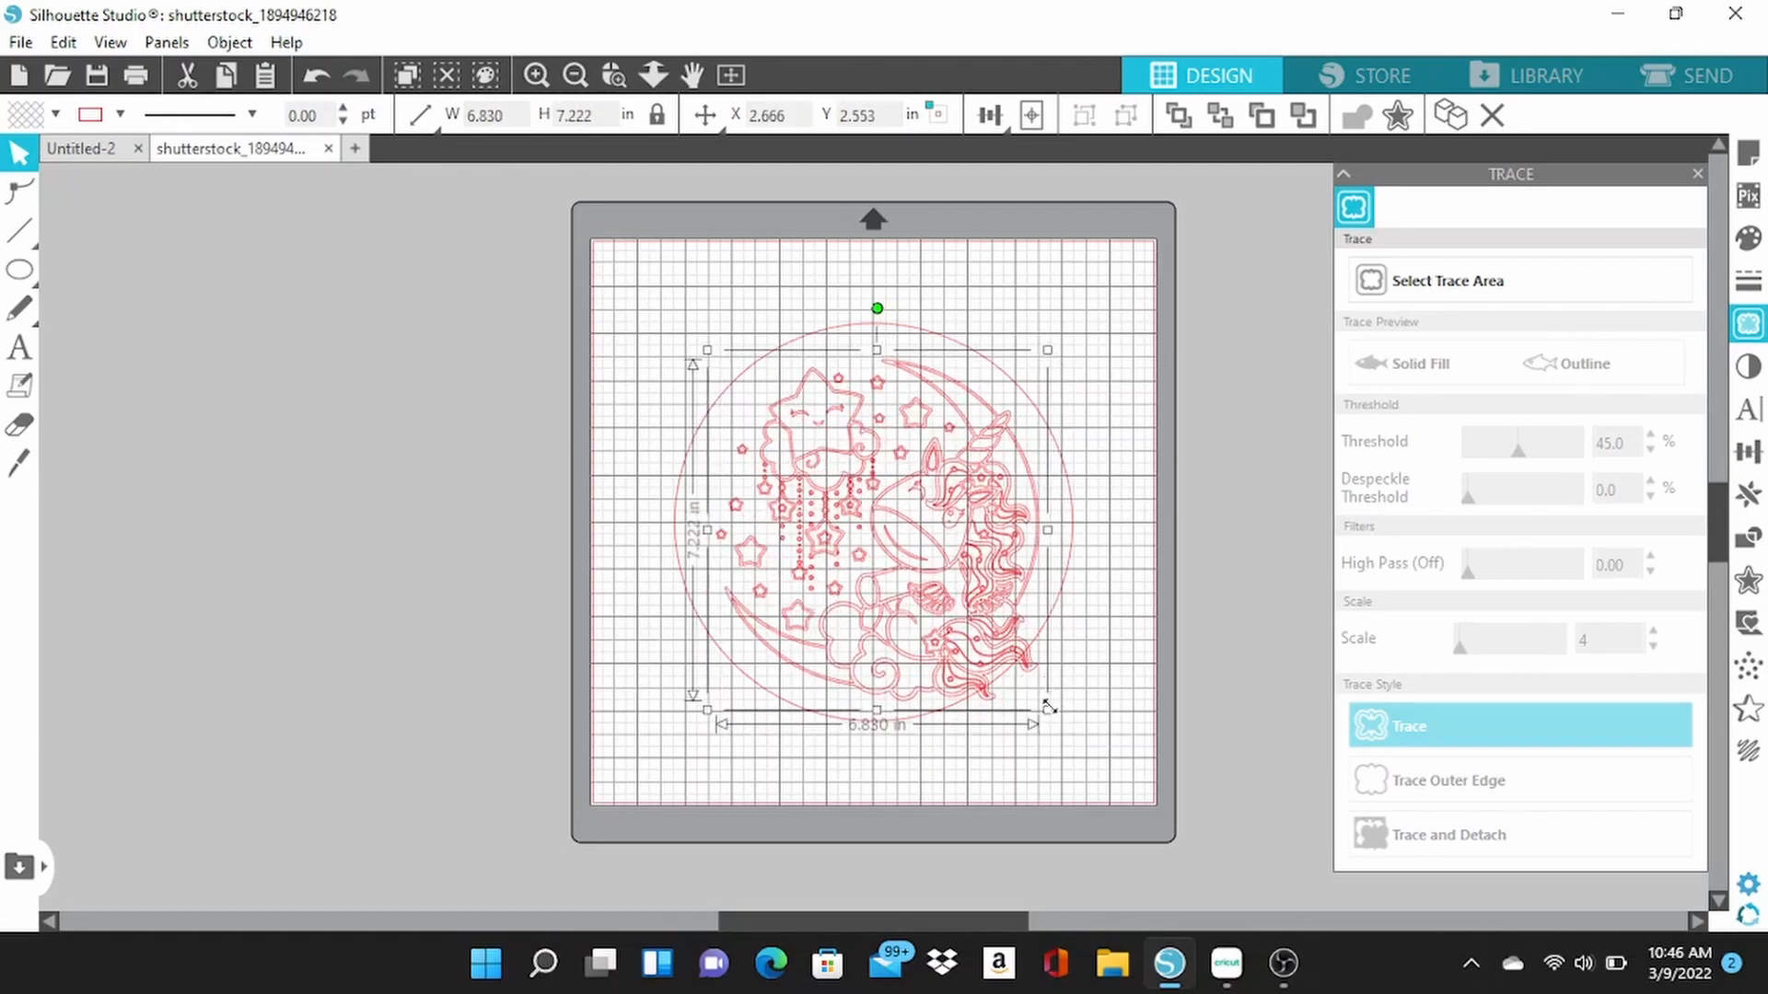
{"action": "left_click_drag", "start_coordinate": [1045, 707], "coordinate": [1054, 717]}
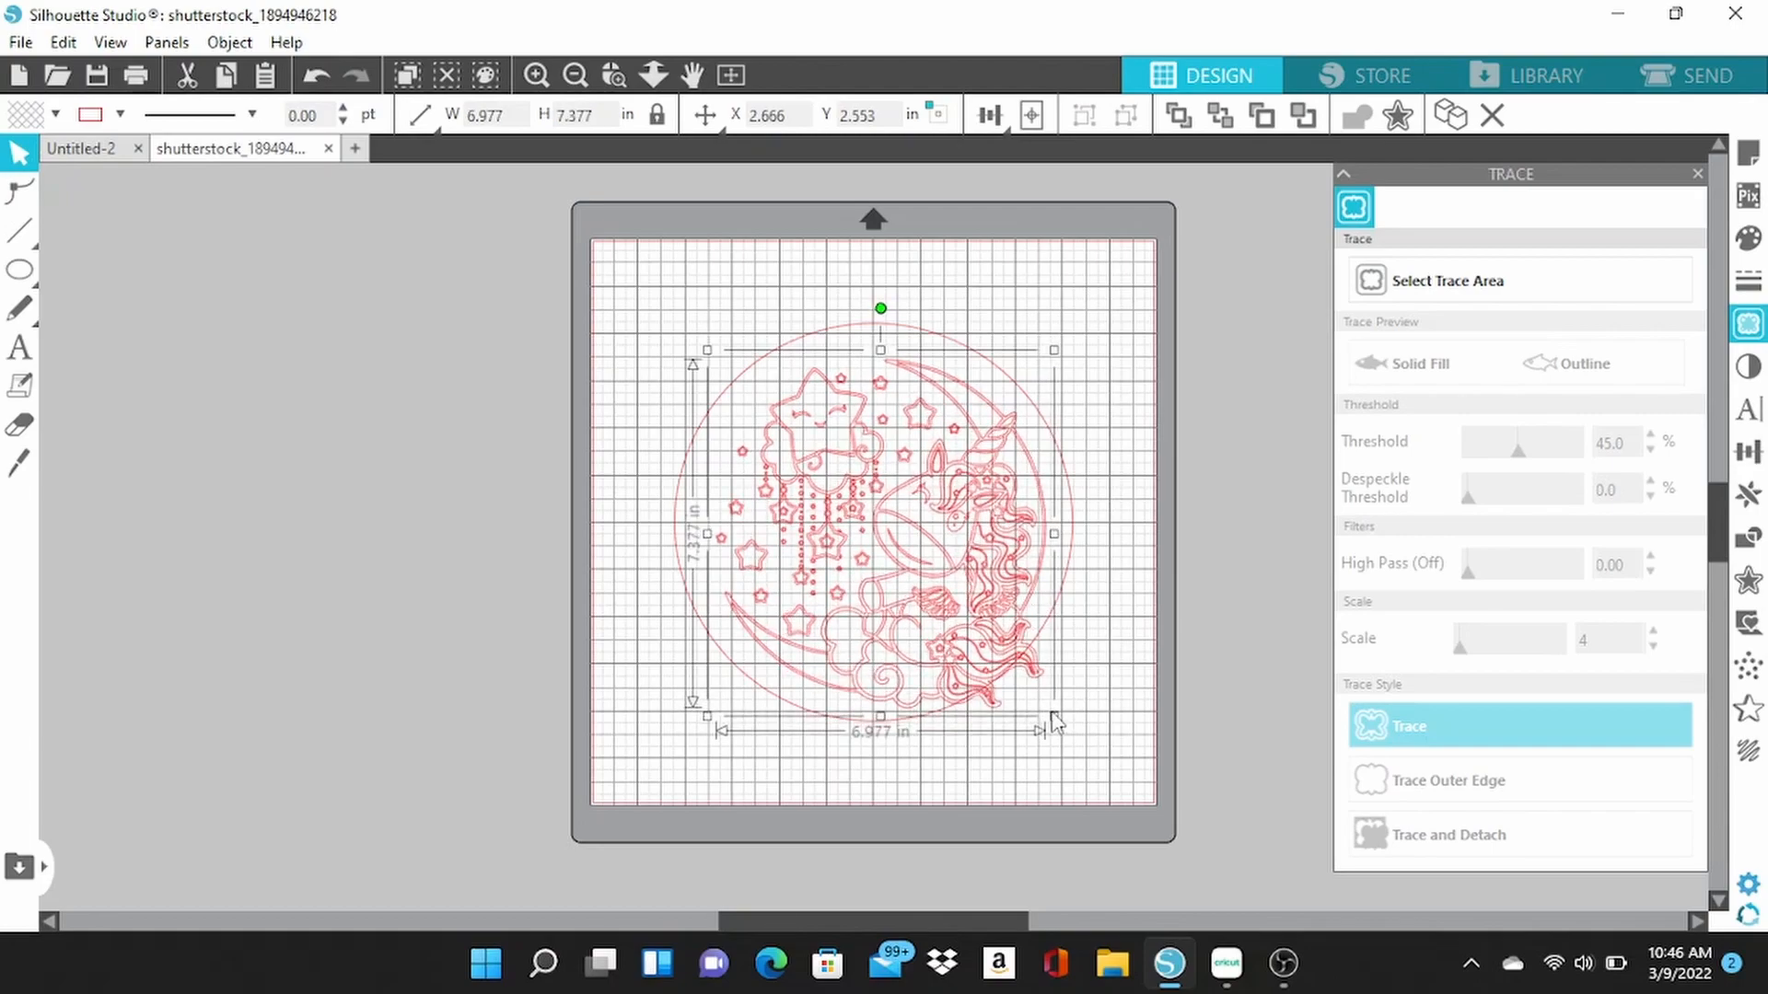
{"action": "left_click_drag", "start_coordinate": [911, 578], "coordinate": [909, 578]}
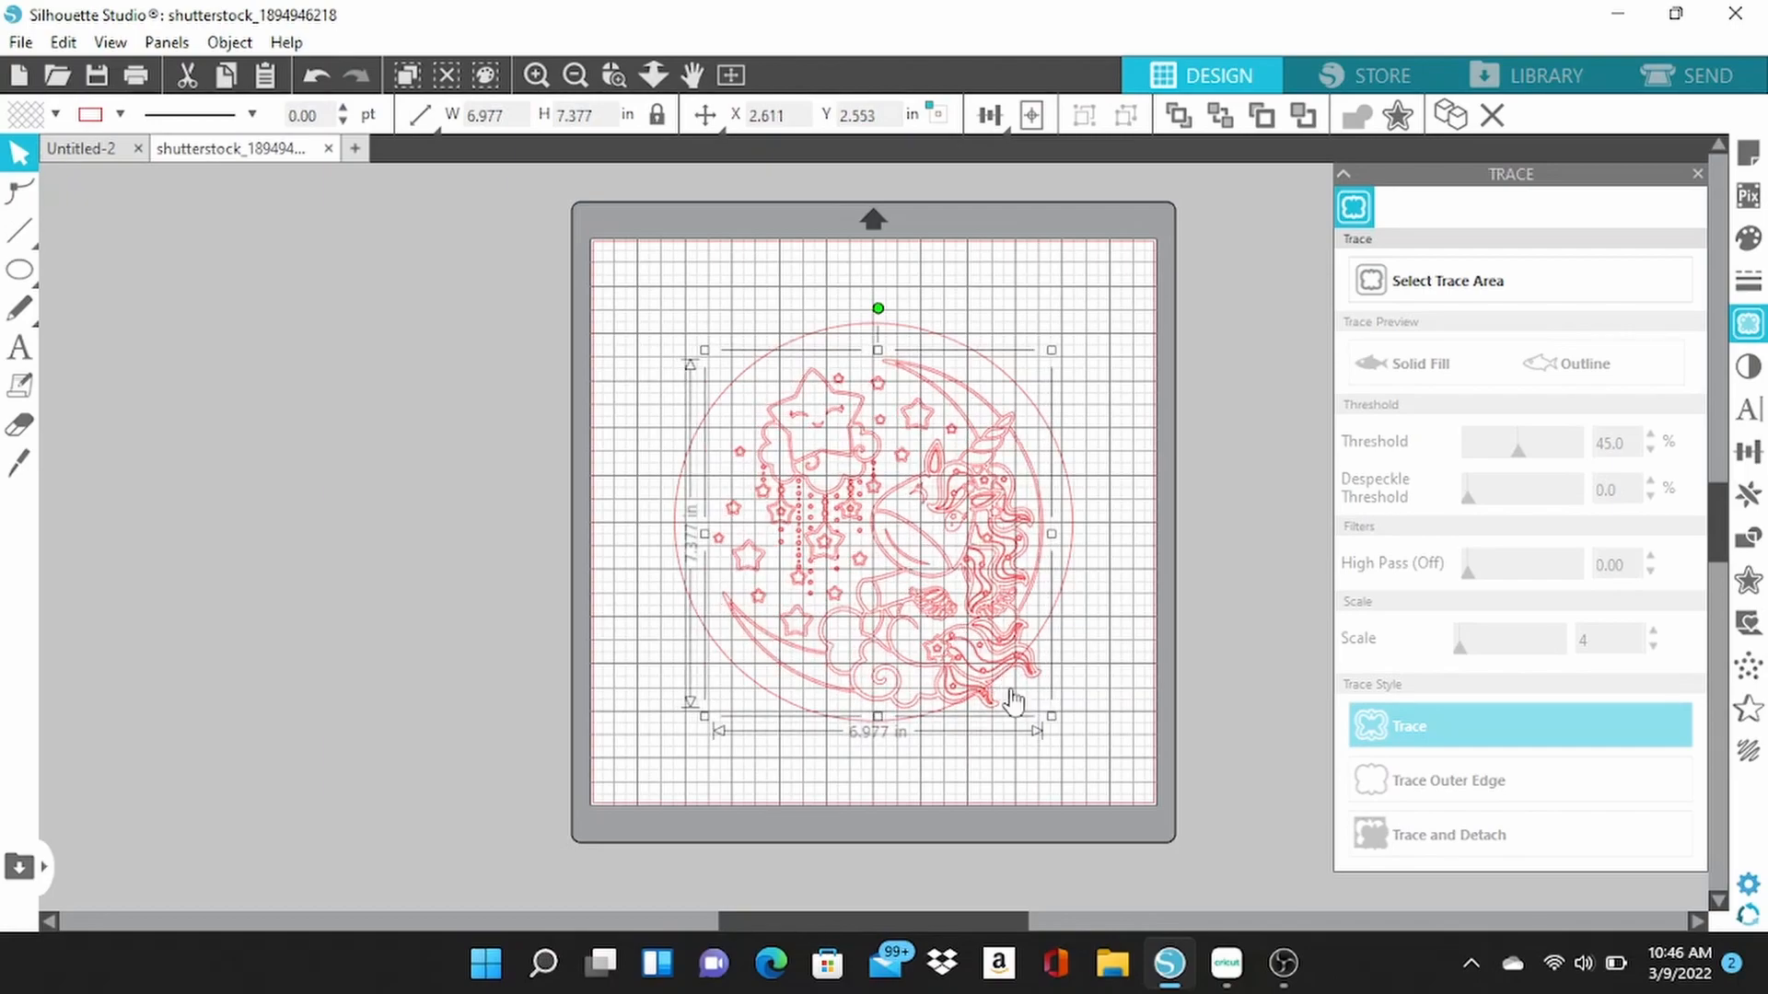
{"action": "left_click_drag", "start_coordinate": [1050, 715], "coordinate": [1043, 709]}
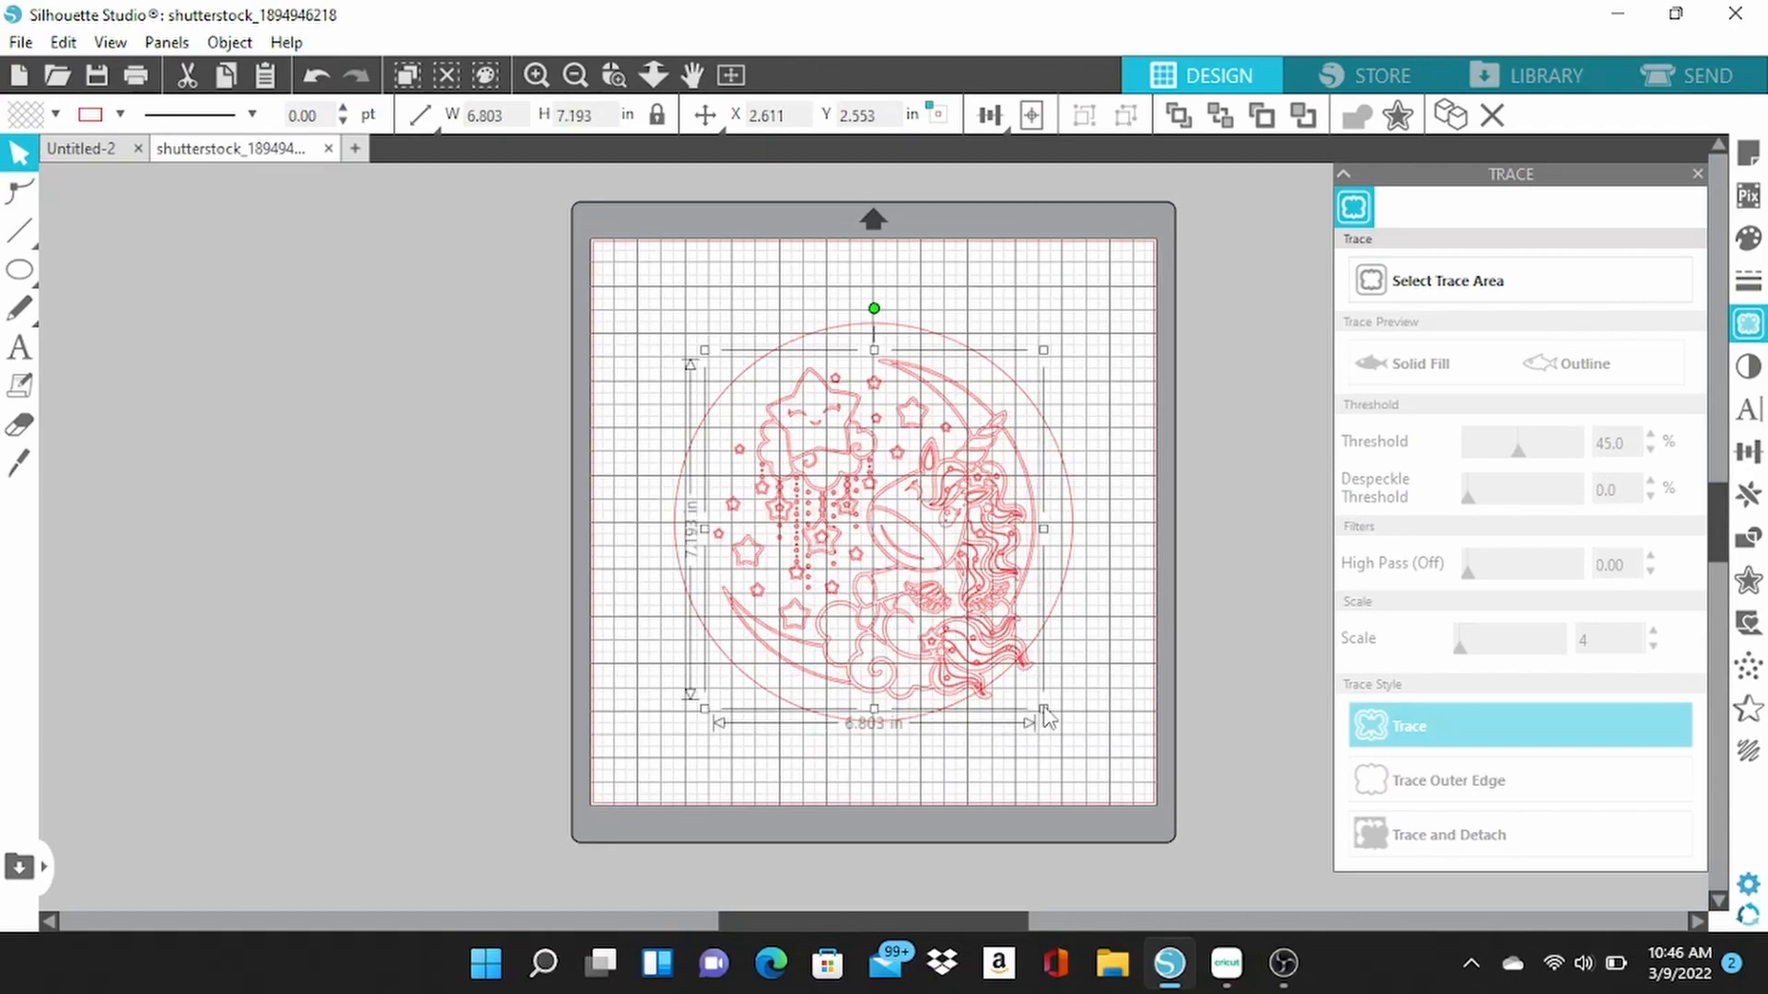
{"action": "left_click_drag", "start_coordinate": [951, 580], "coordinate": [949, 582]}
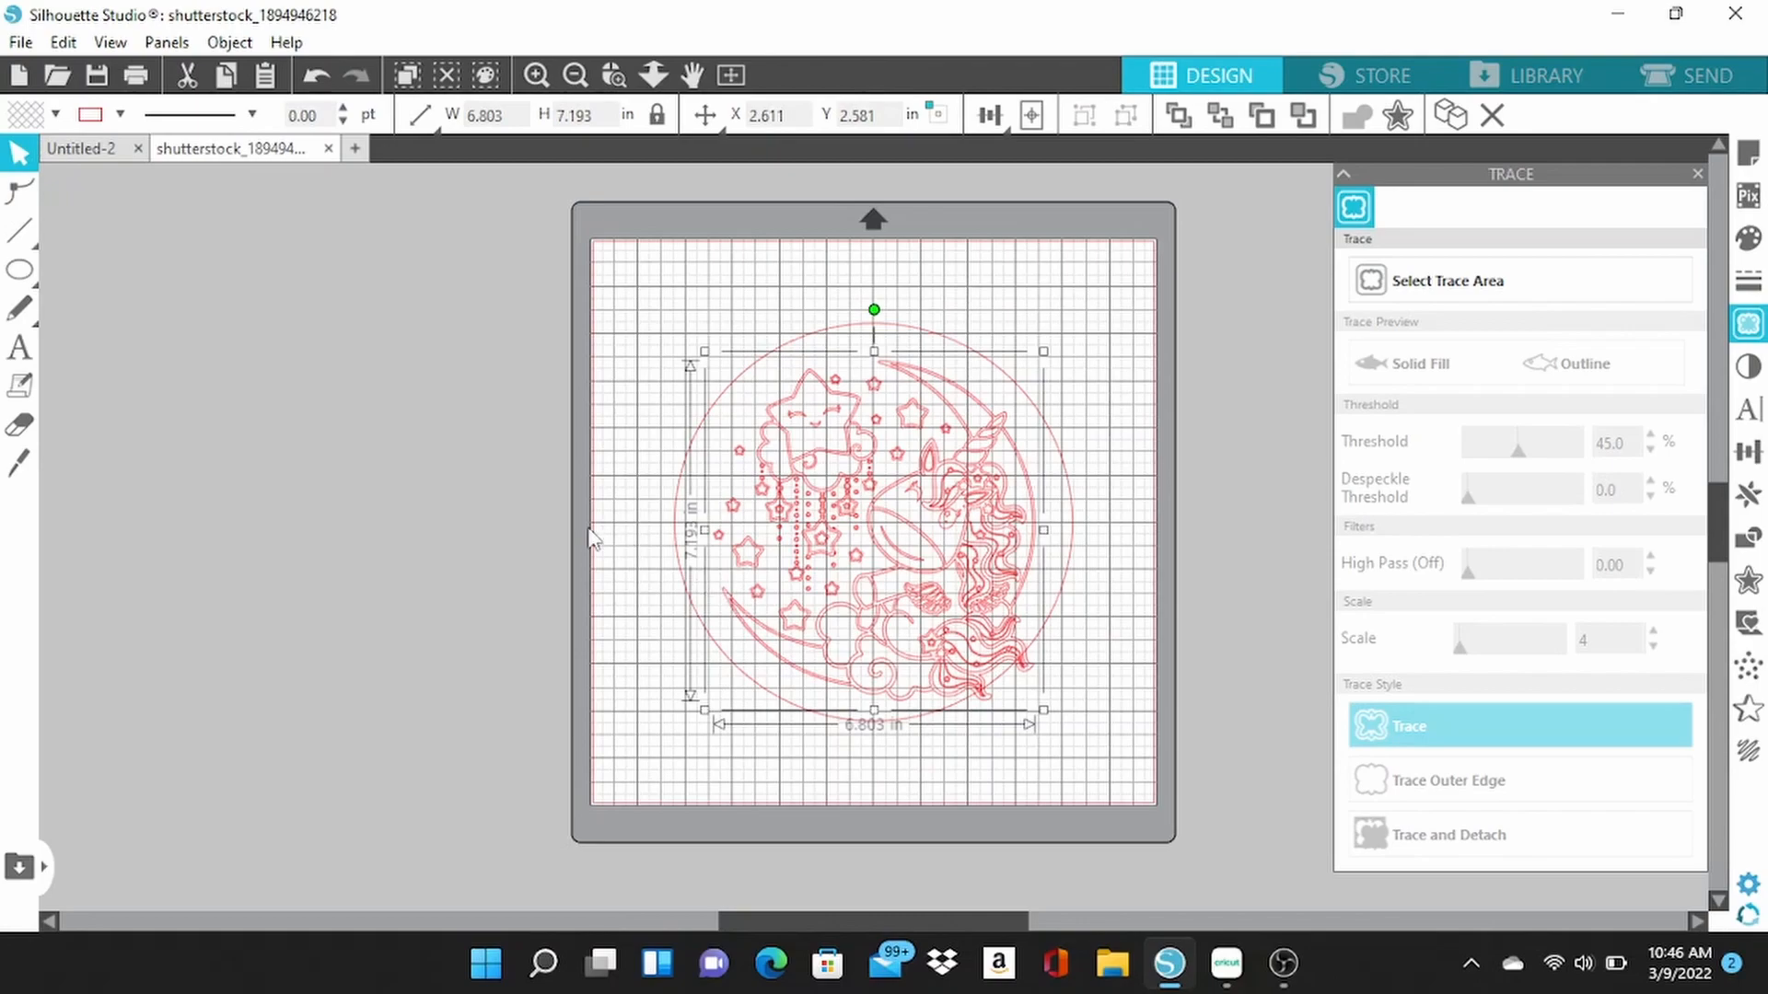
Copy the outer circle to the clipboard and fill the original circle with black.
{"action": "left_click", "coordinate": [515, 574]}
{"action": "left_click", "coordinate": [715, 407]}
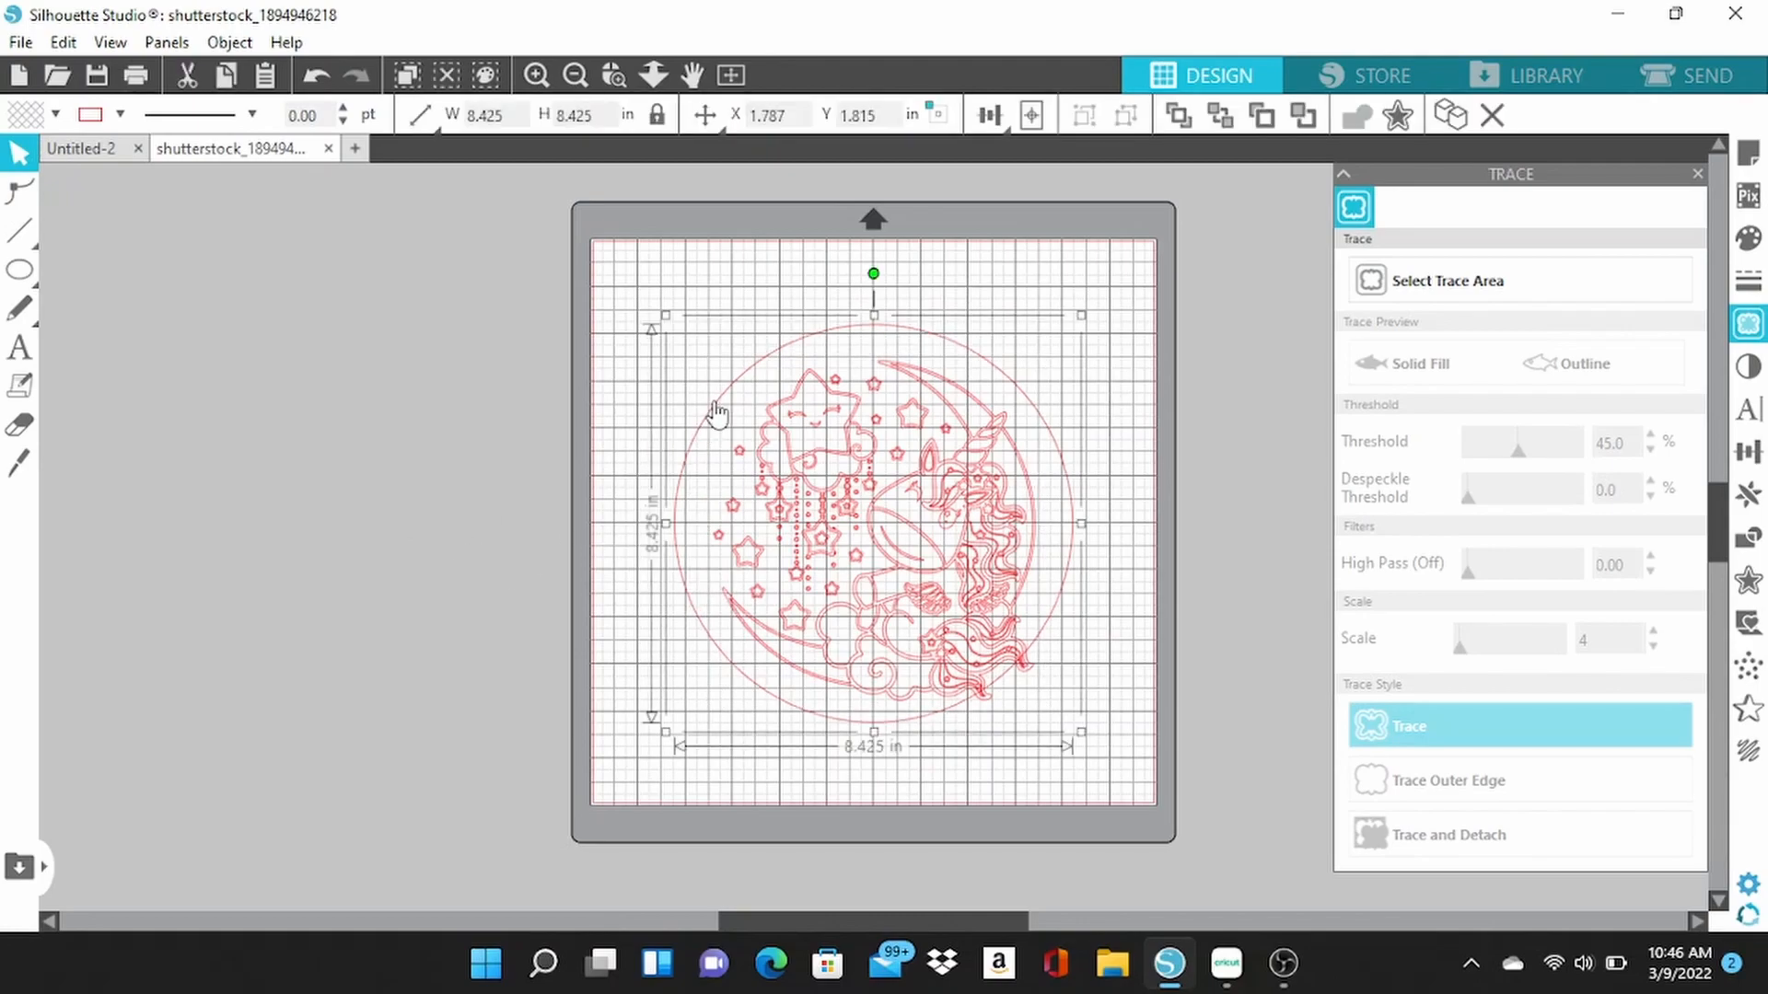
{"action": "right_click", "coordinate": [717, 410]}
{"action": "left_click", "coordinate": [731, 440]}
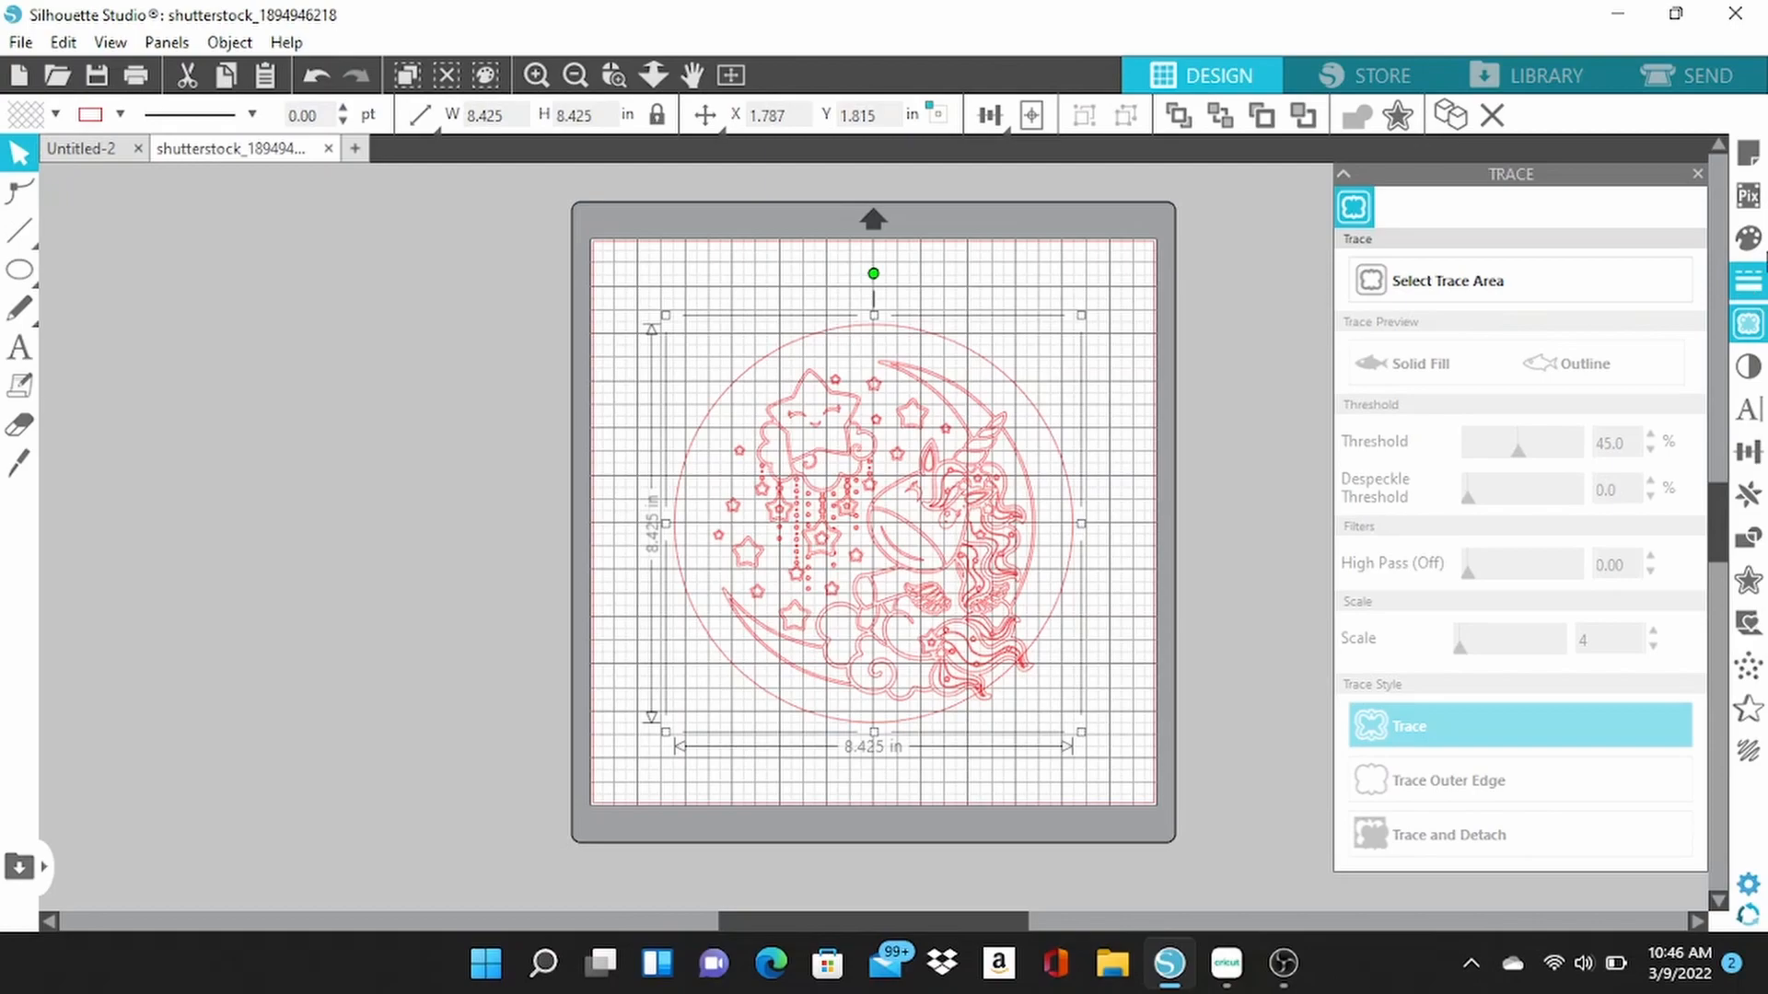
{"action": "left_click", "coordinate": [1748, 237]}
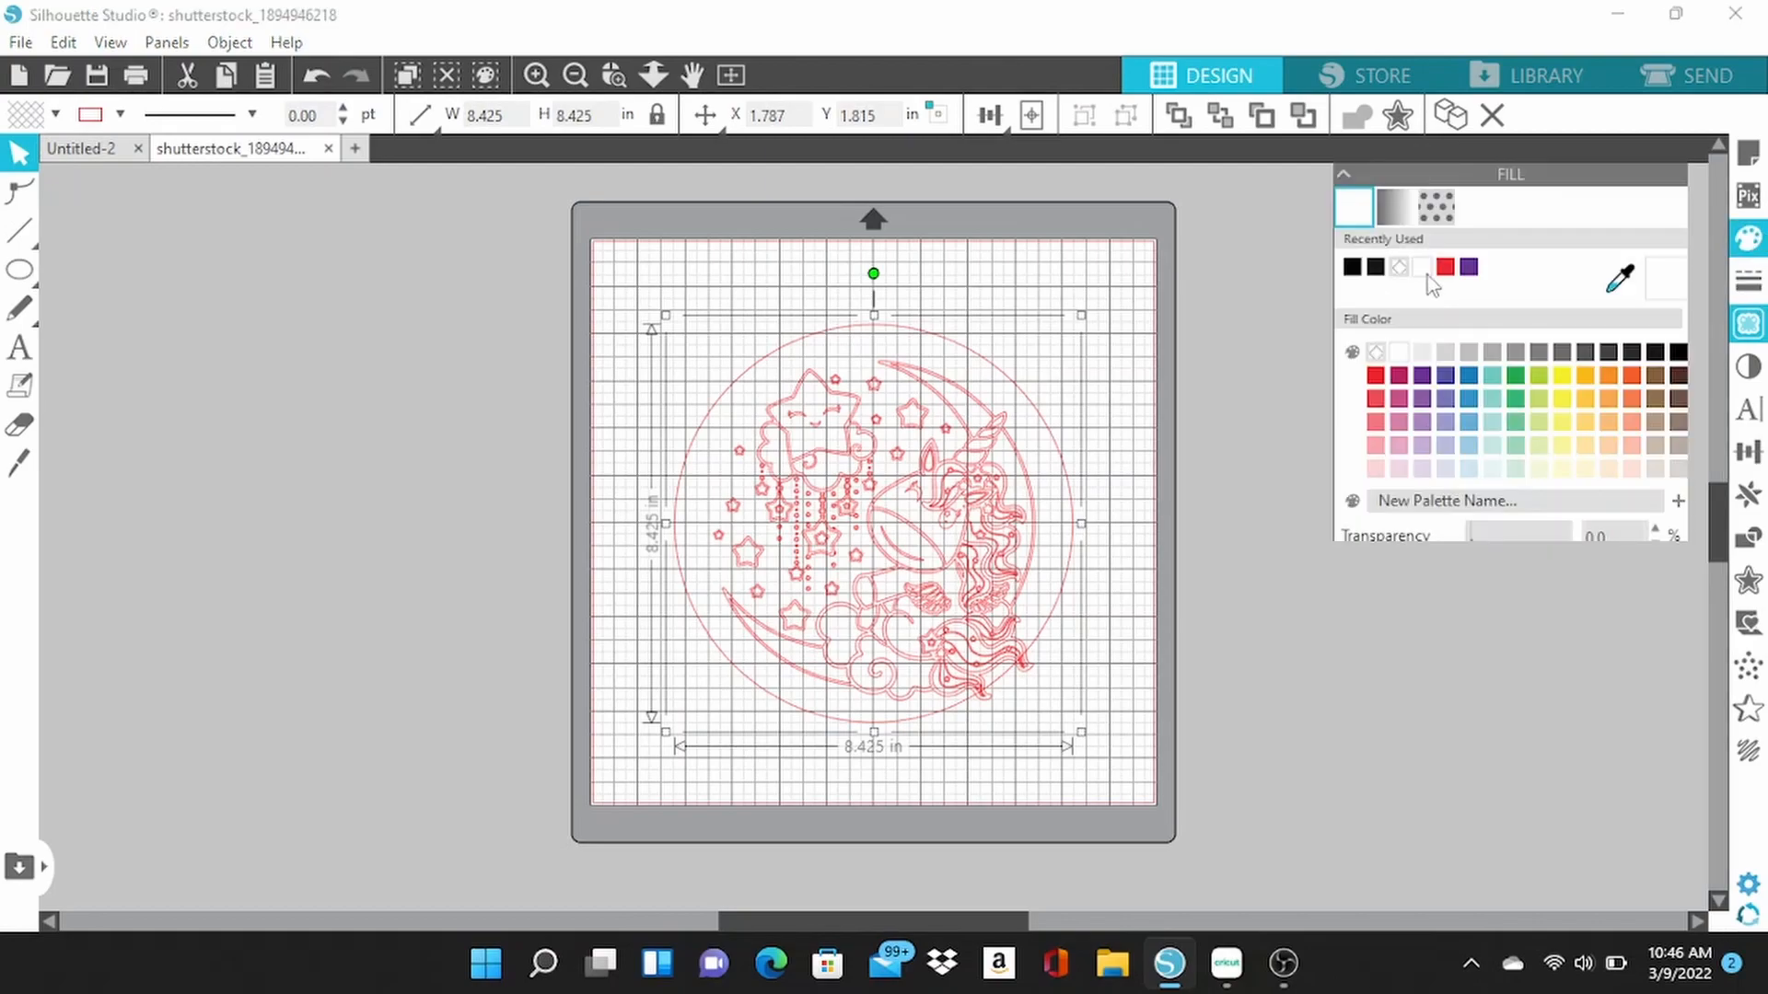
{"action": "left_click", "coordinate": [1377, 269]}
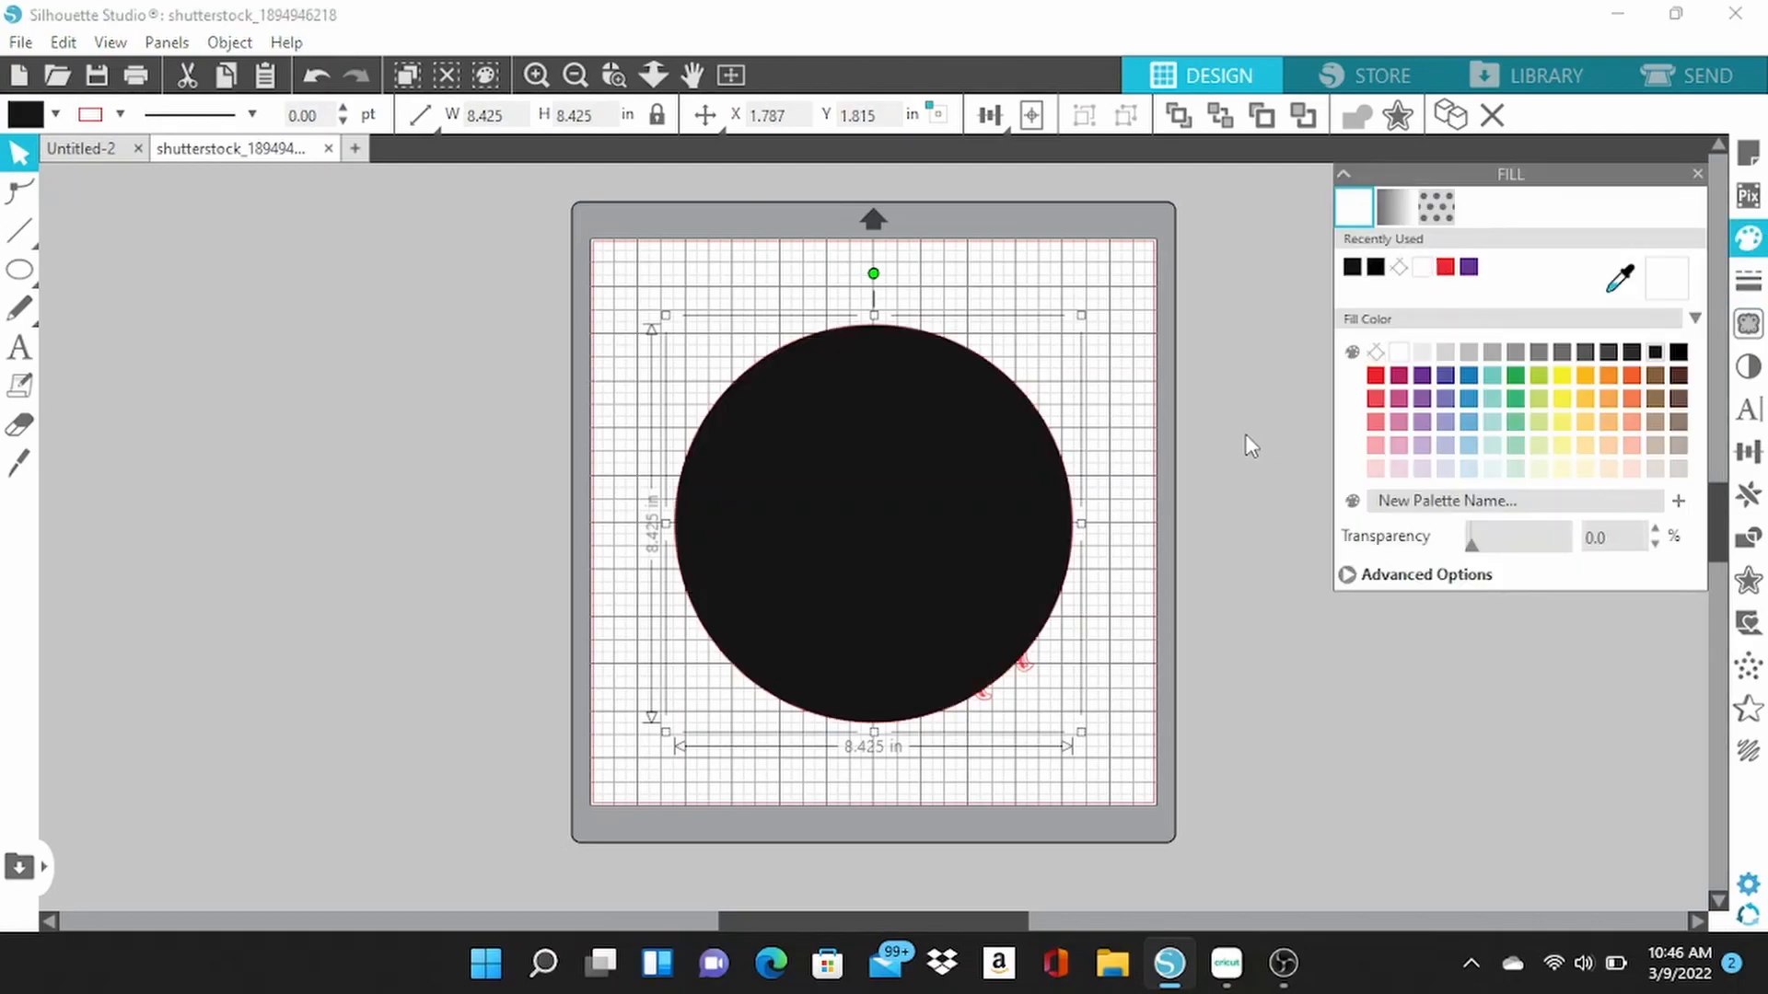
Crop the black circle and the traced unicorn design together using the Modify Crop operation.
{"action": "left_click", "coordinate": [1747, 536]}
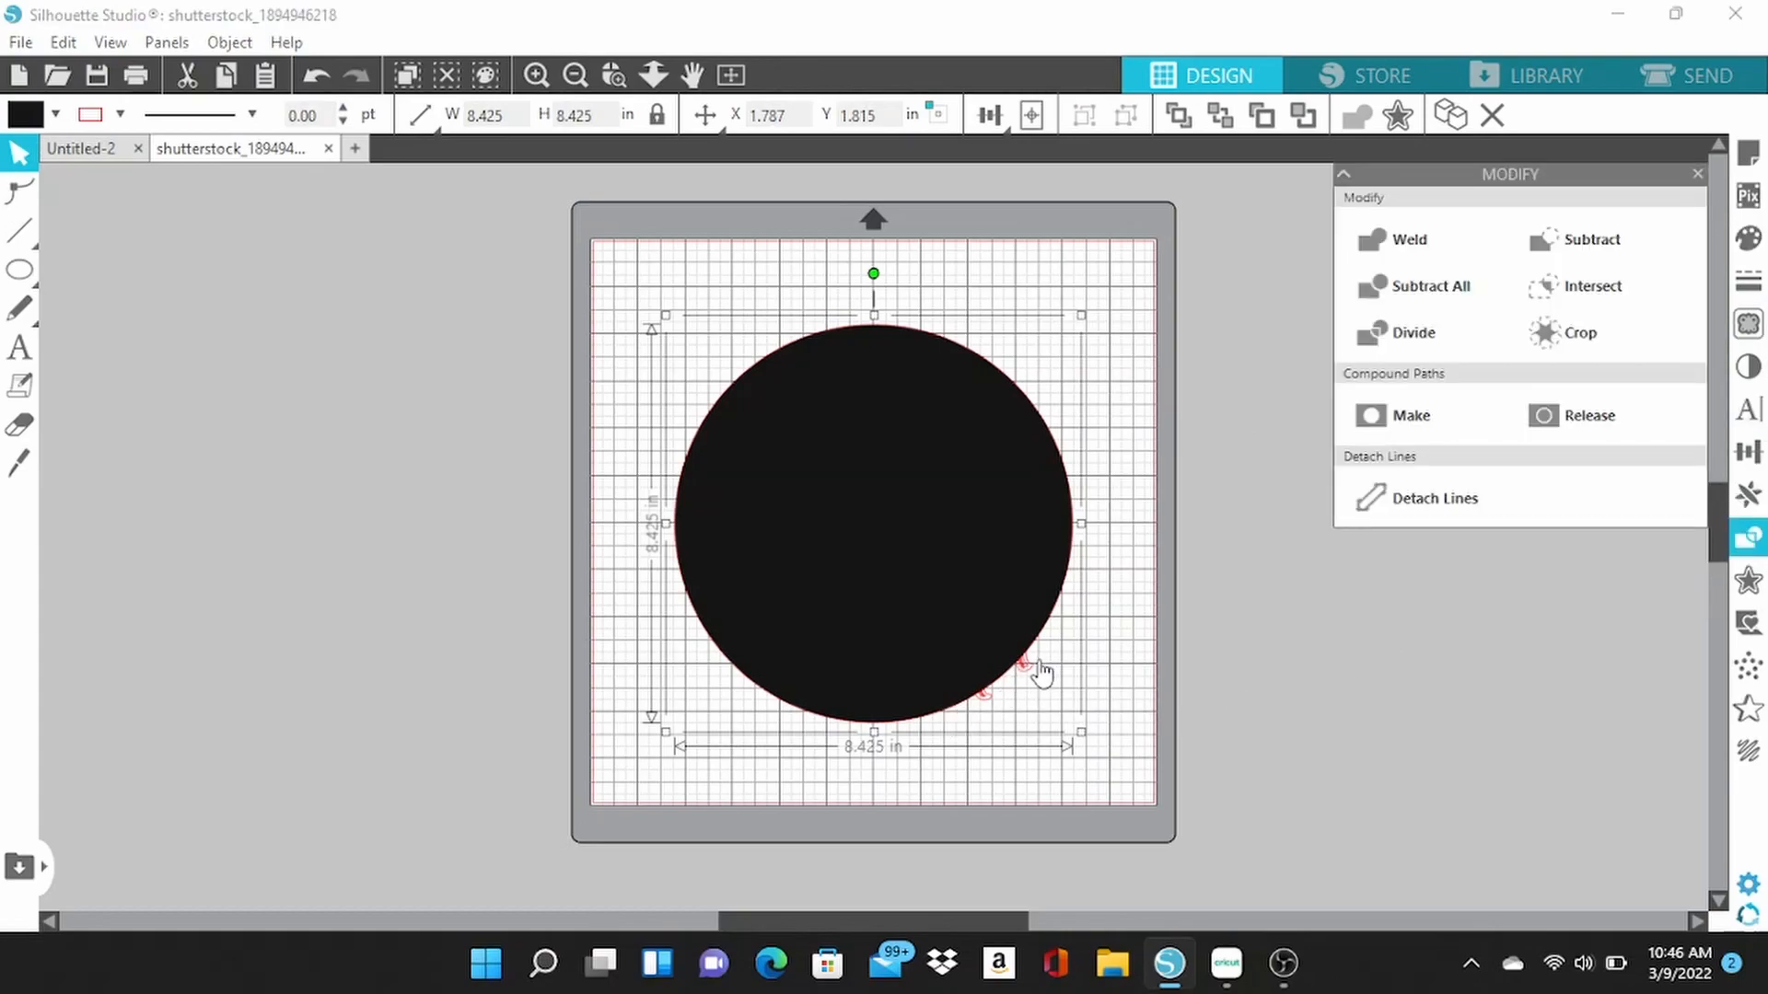
{"action": "left_click_drag", "start_coordinate": [621, 275], "coordinate": [1130, 766]}
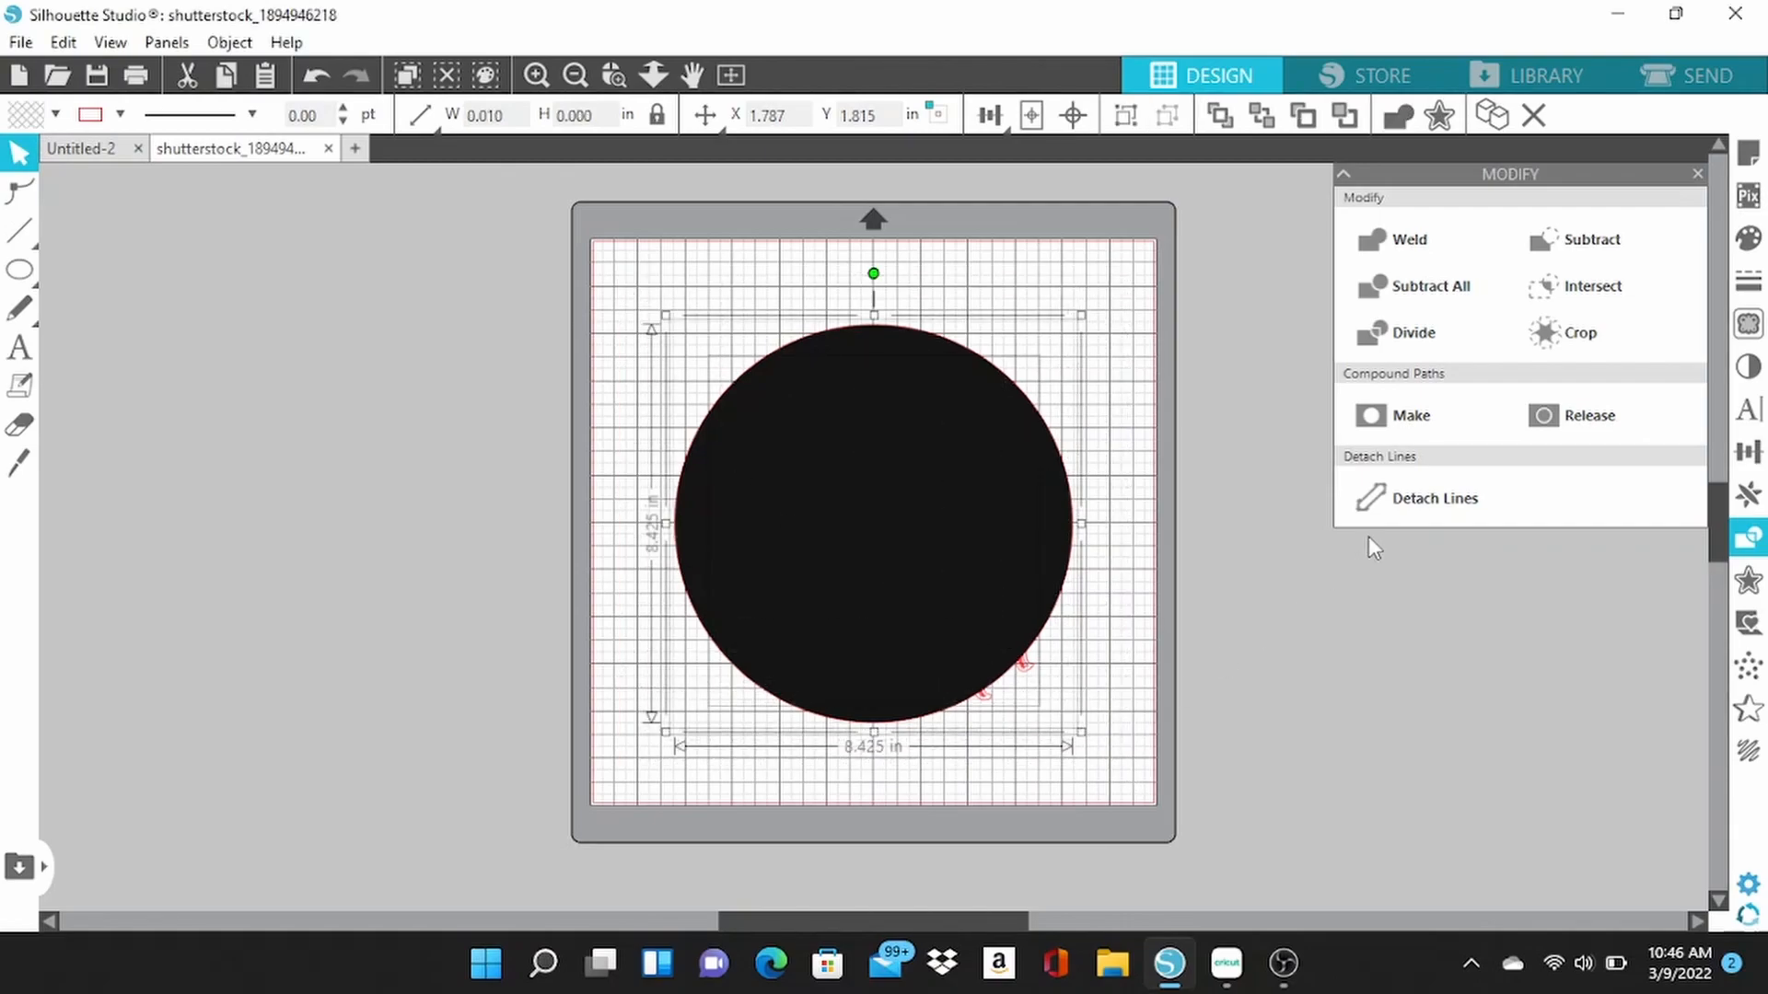
{"action": "left_click", "coordinate": [1581, 342]}
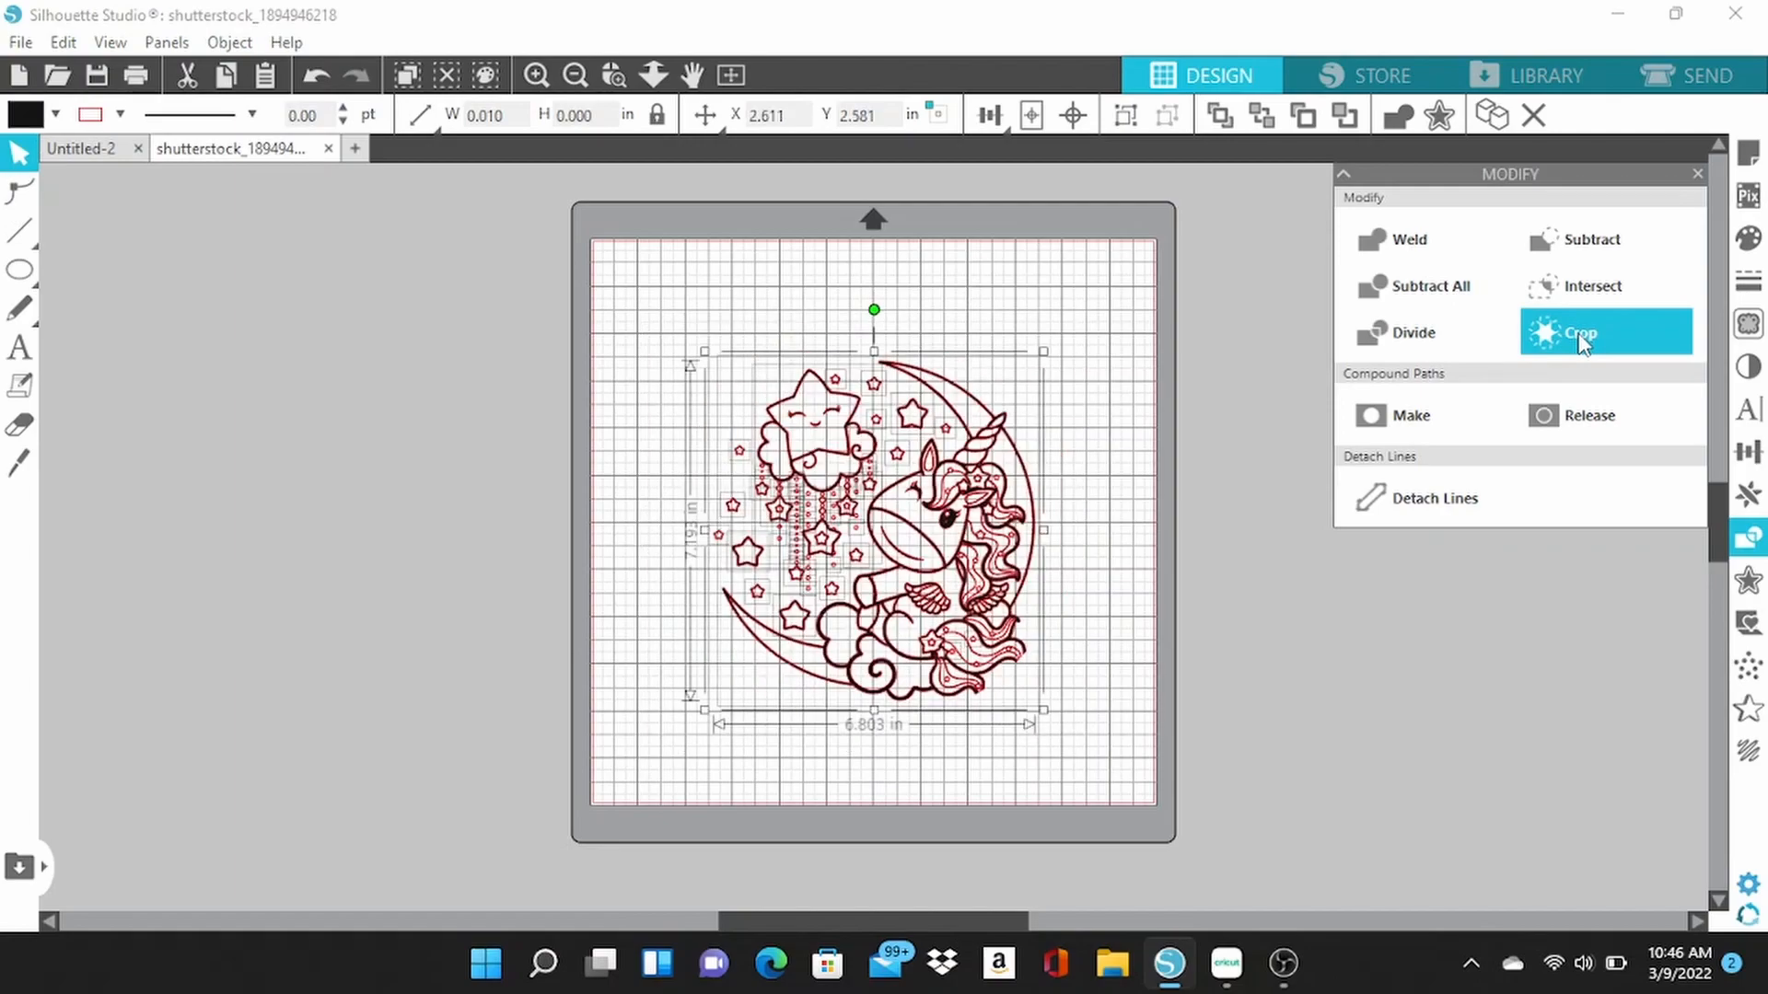
{"action": "left_click", "coordinate": [681, 292]}
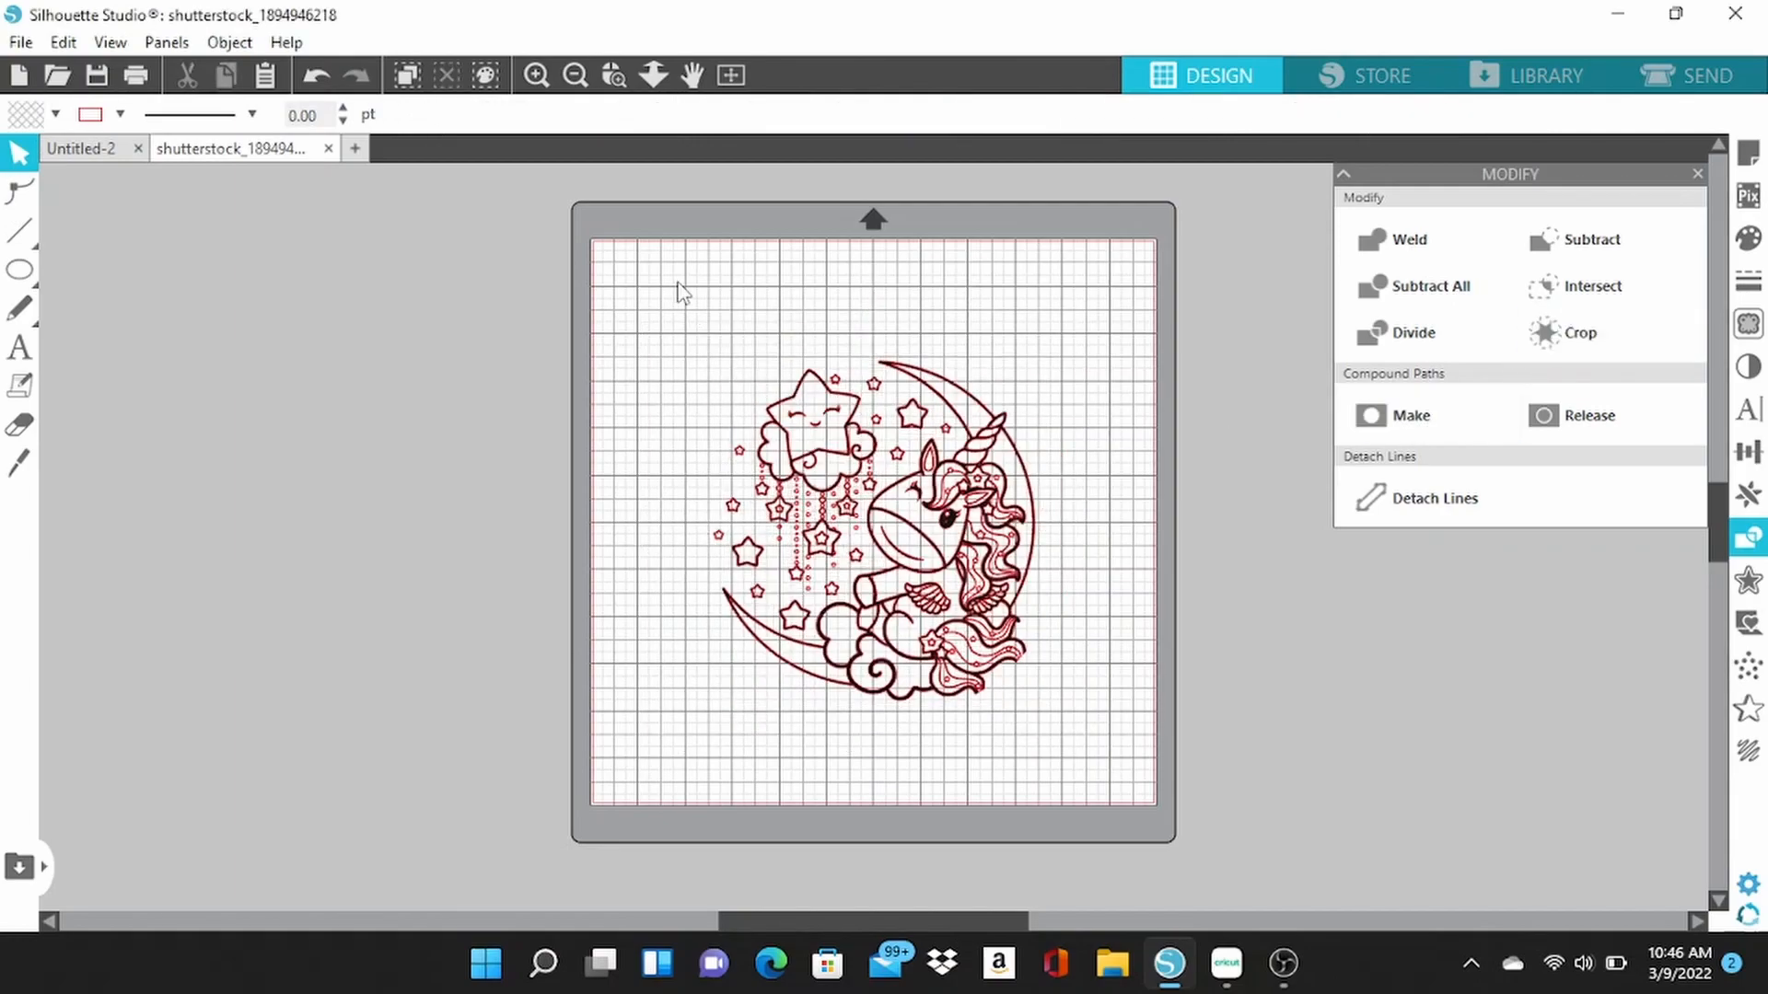
Paste the copied circle and center it to the page around the cropped unicorn design.
{"action": "right_click", "coordinate": [679, 388]}
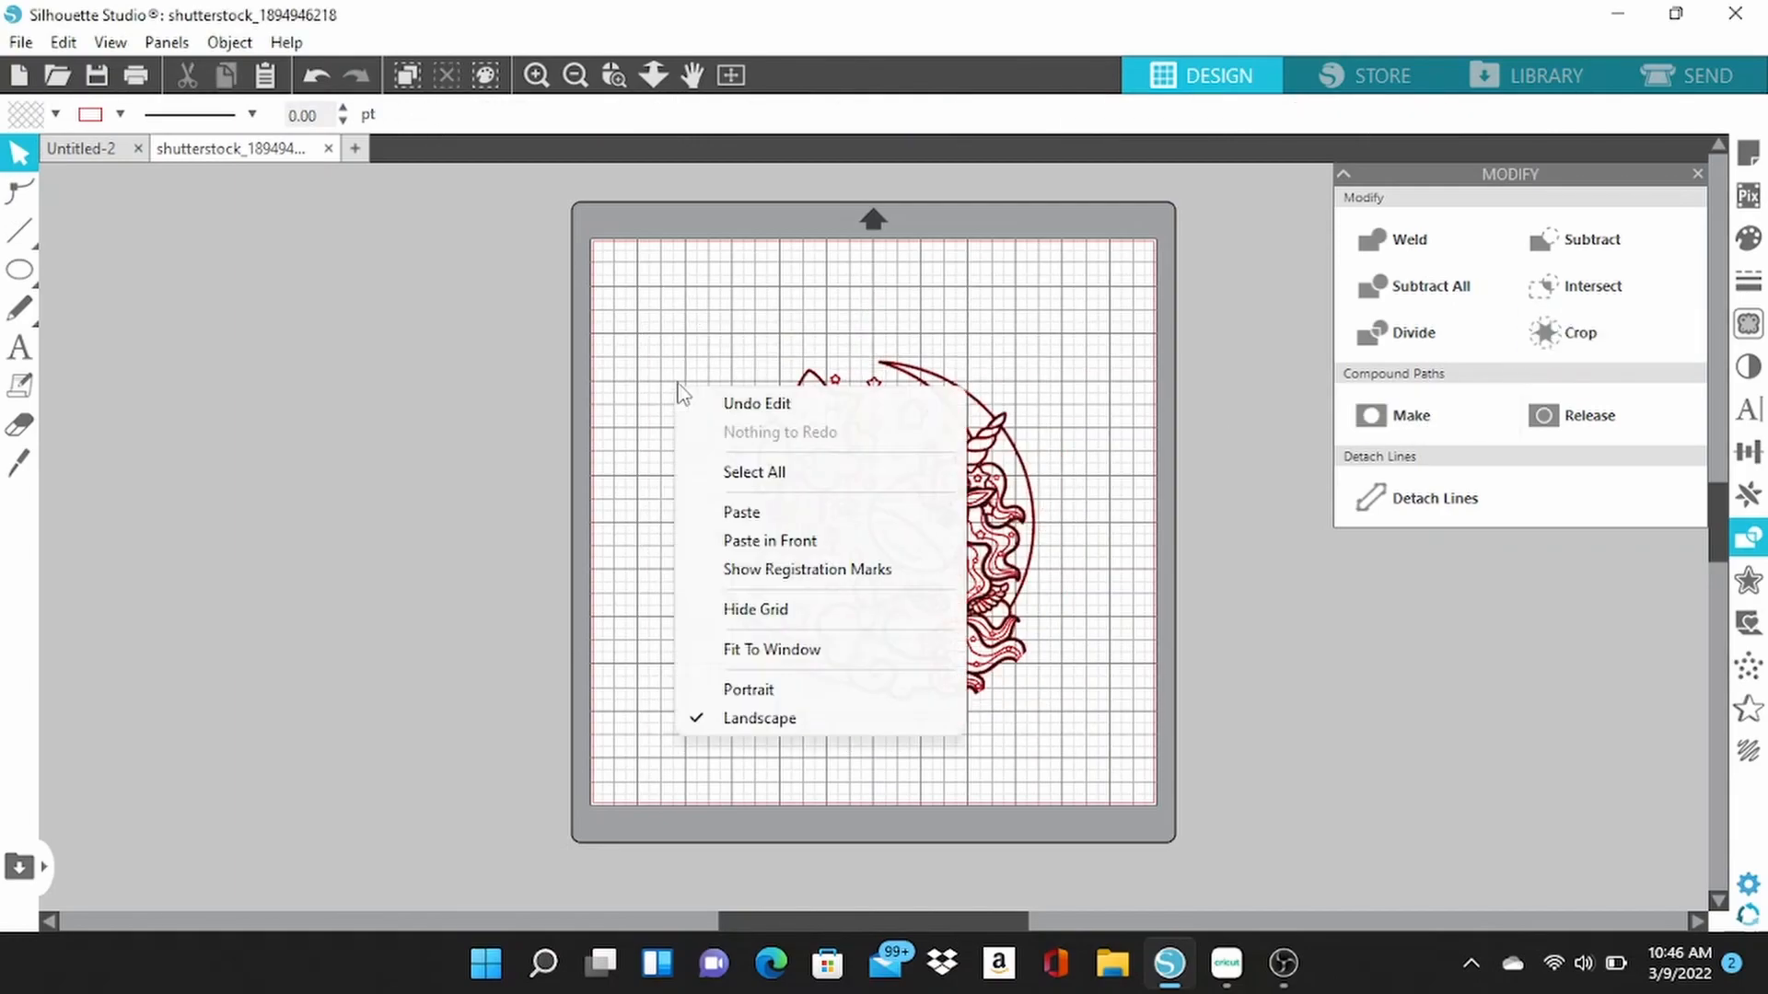
{"action": "left_click", "coordinate": [765, 512]}
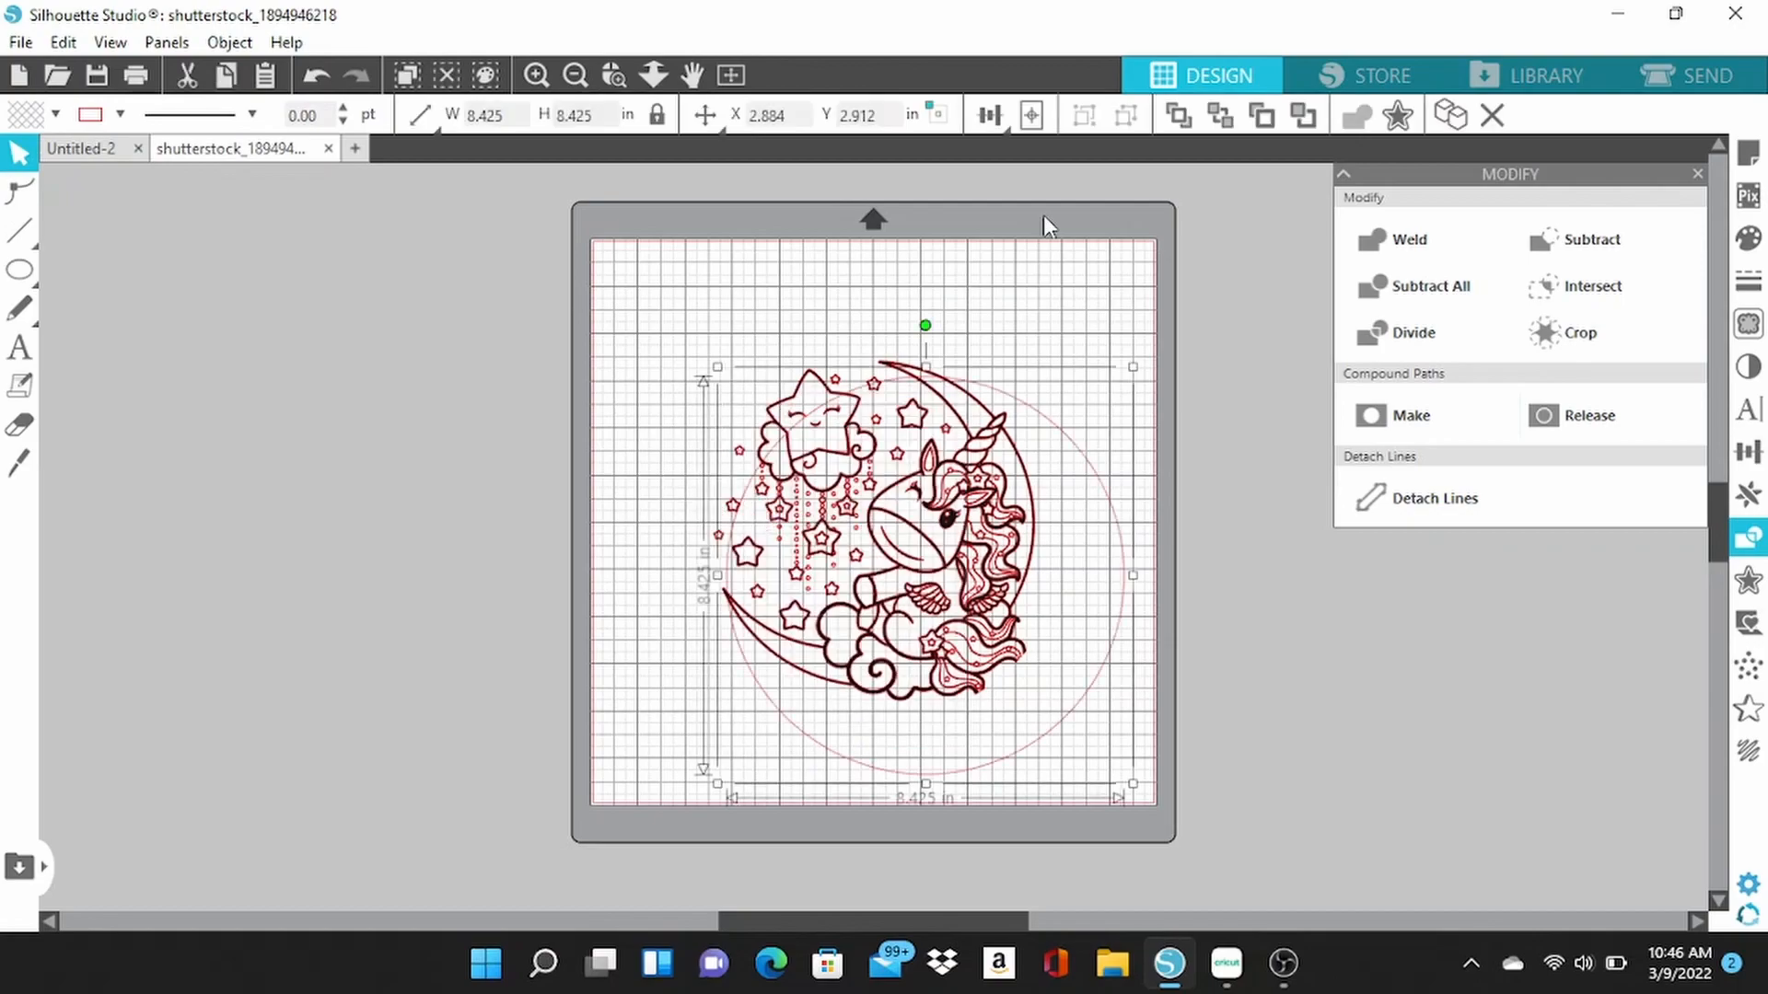
{"action": "left_click", "coordinate": [1032, 117]}
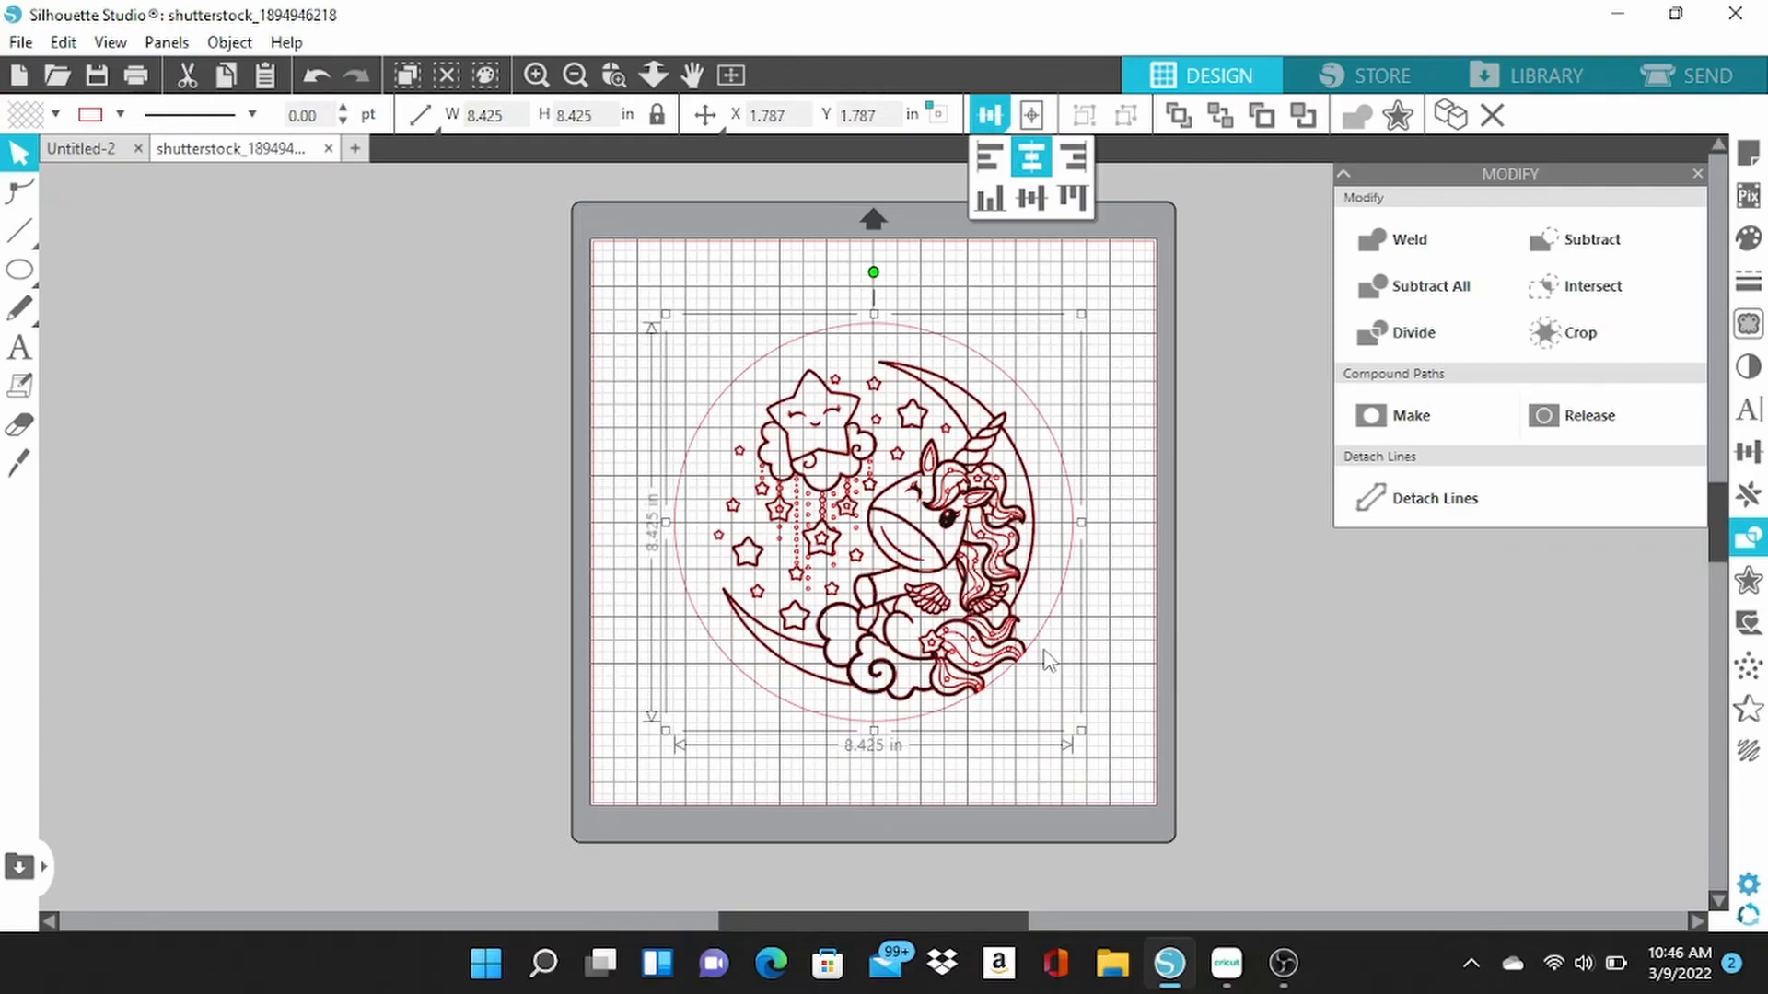
{"action": "left_click", "coordinate": [619, 284]}
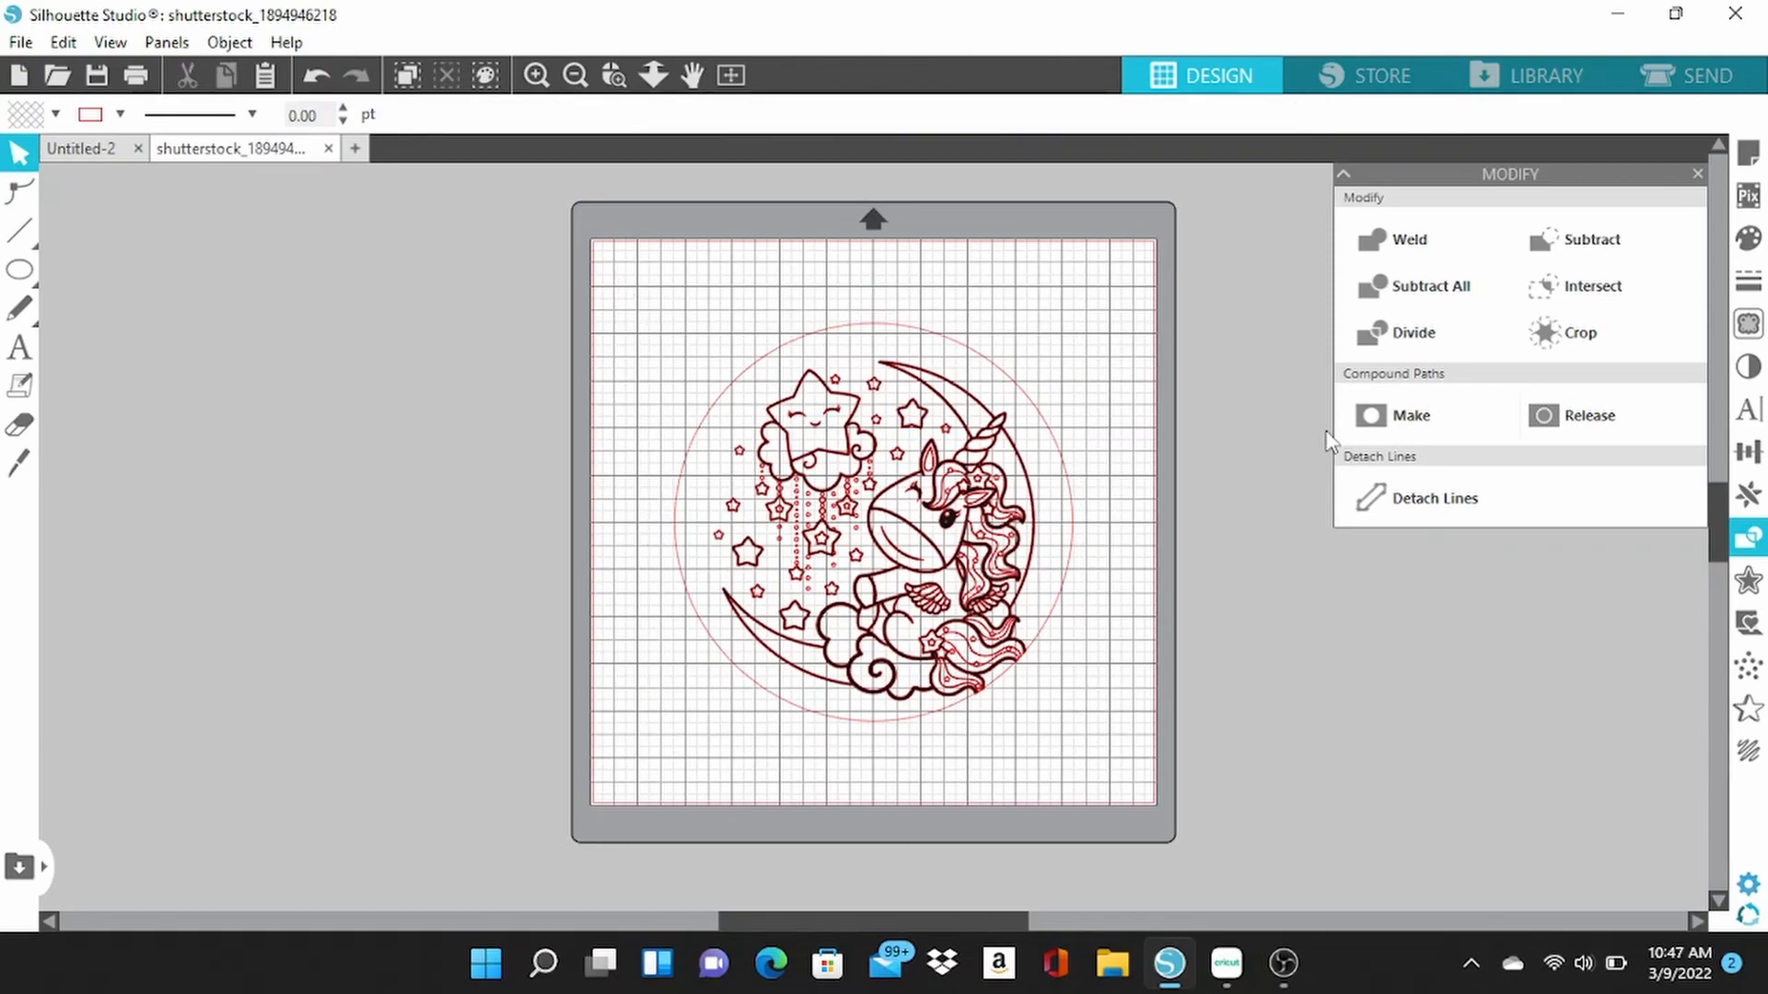
Make a compound path from the circle and all the unicorn artwork, and center it to the page.
{"action": "key", "text": "ctrl+a"}
{"action": "left_click", "coordinate": [1461, 405]}
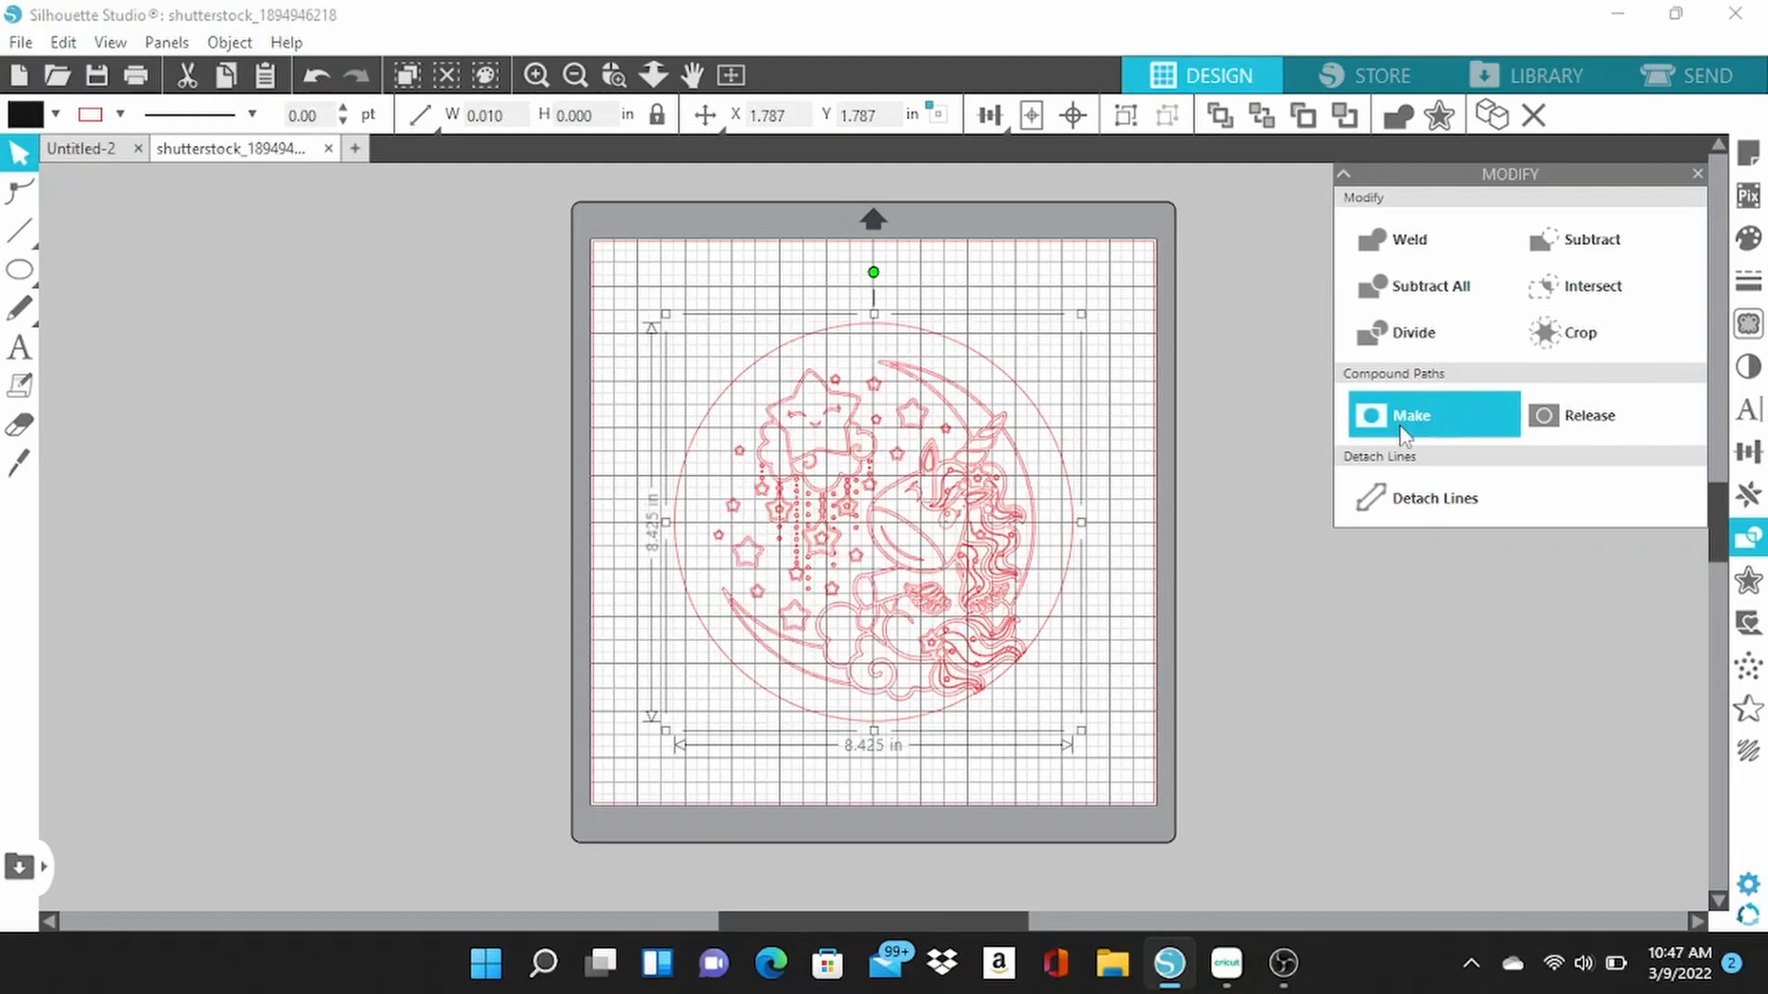
{"action": "left_click_drag", "start_coordinate": [895, 542], "coordinate": [858, 513]}
{"action": "left_click", "coordinate": [1029, 118]}
{"action": "left_click", "coordinate": [1032, 117]}
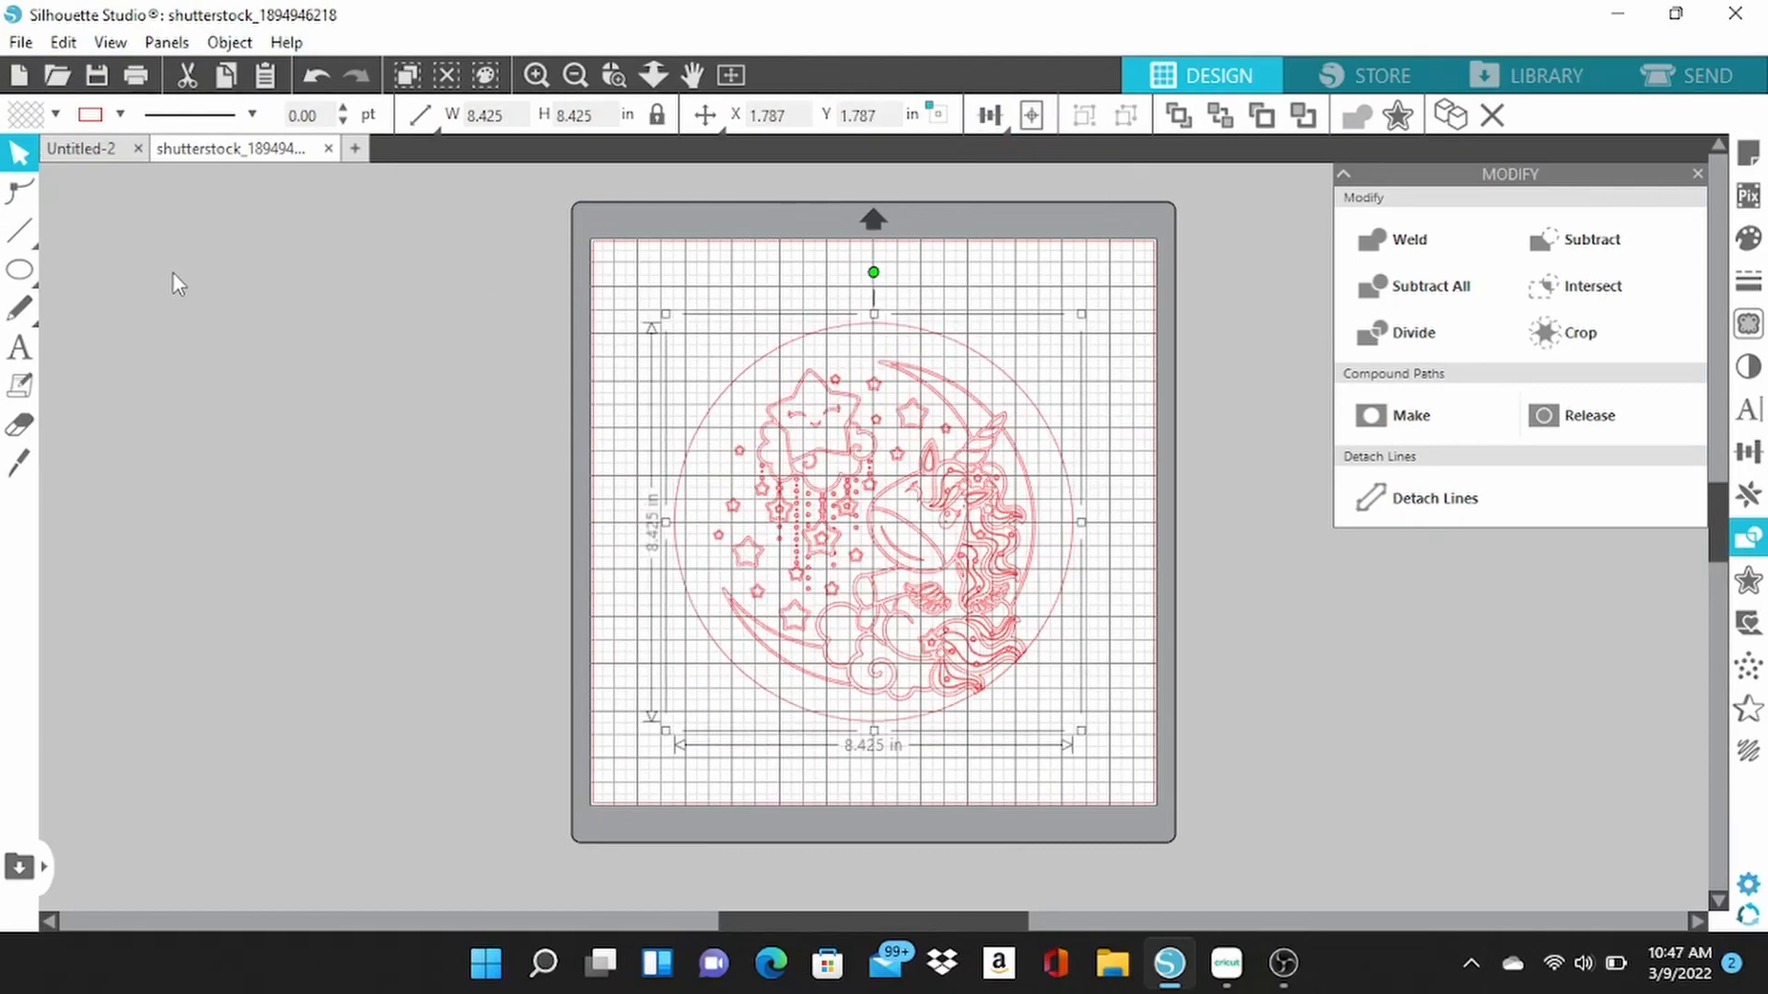
Draw a small circle about 0.19 in across near the mat's upper-left corner and shrink it to about 0.04 in.
{"action": "left_click", "coordinate": [21, 272]}
{"action": "left_click", "coordinate": [140, 272]}
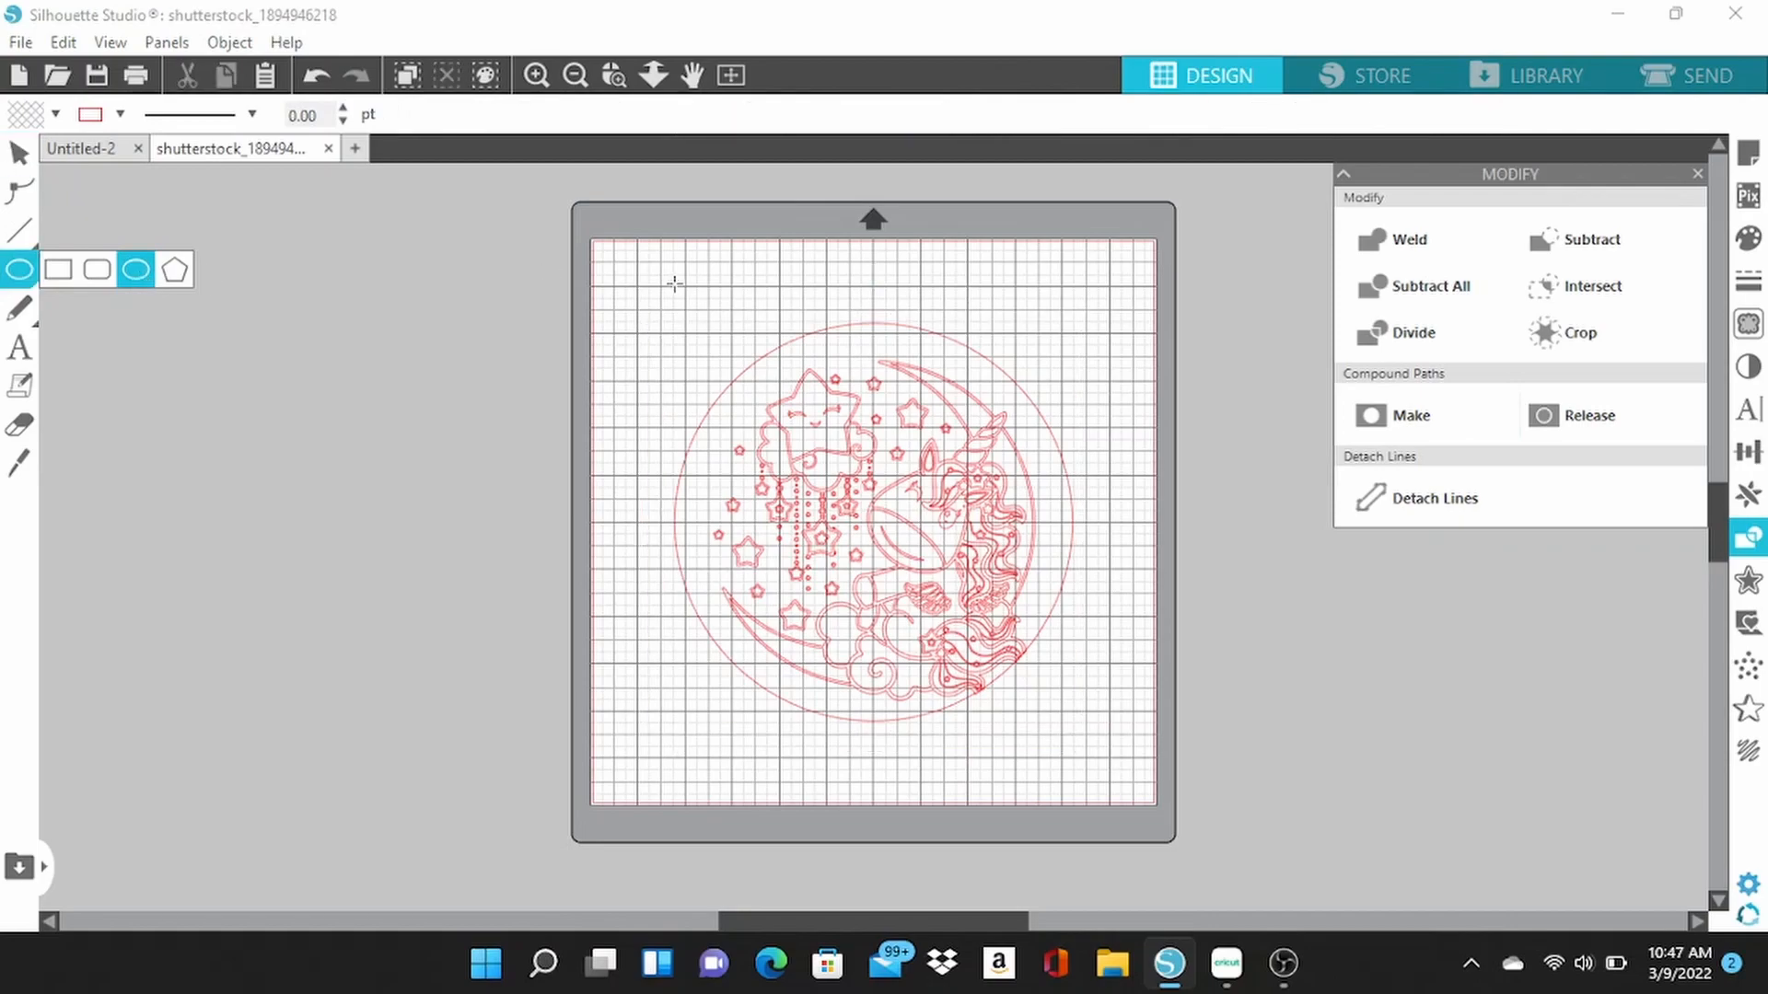
{"action": "left_click_drag", "start_coordinate": [650, 302], "coordinate": [665, 317]}
{"action": "left_click", "coordinate": [21, 154]}
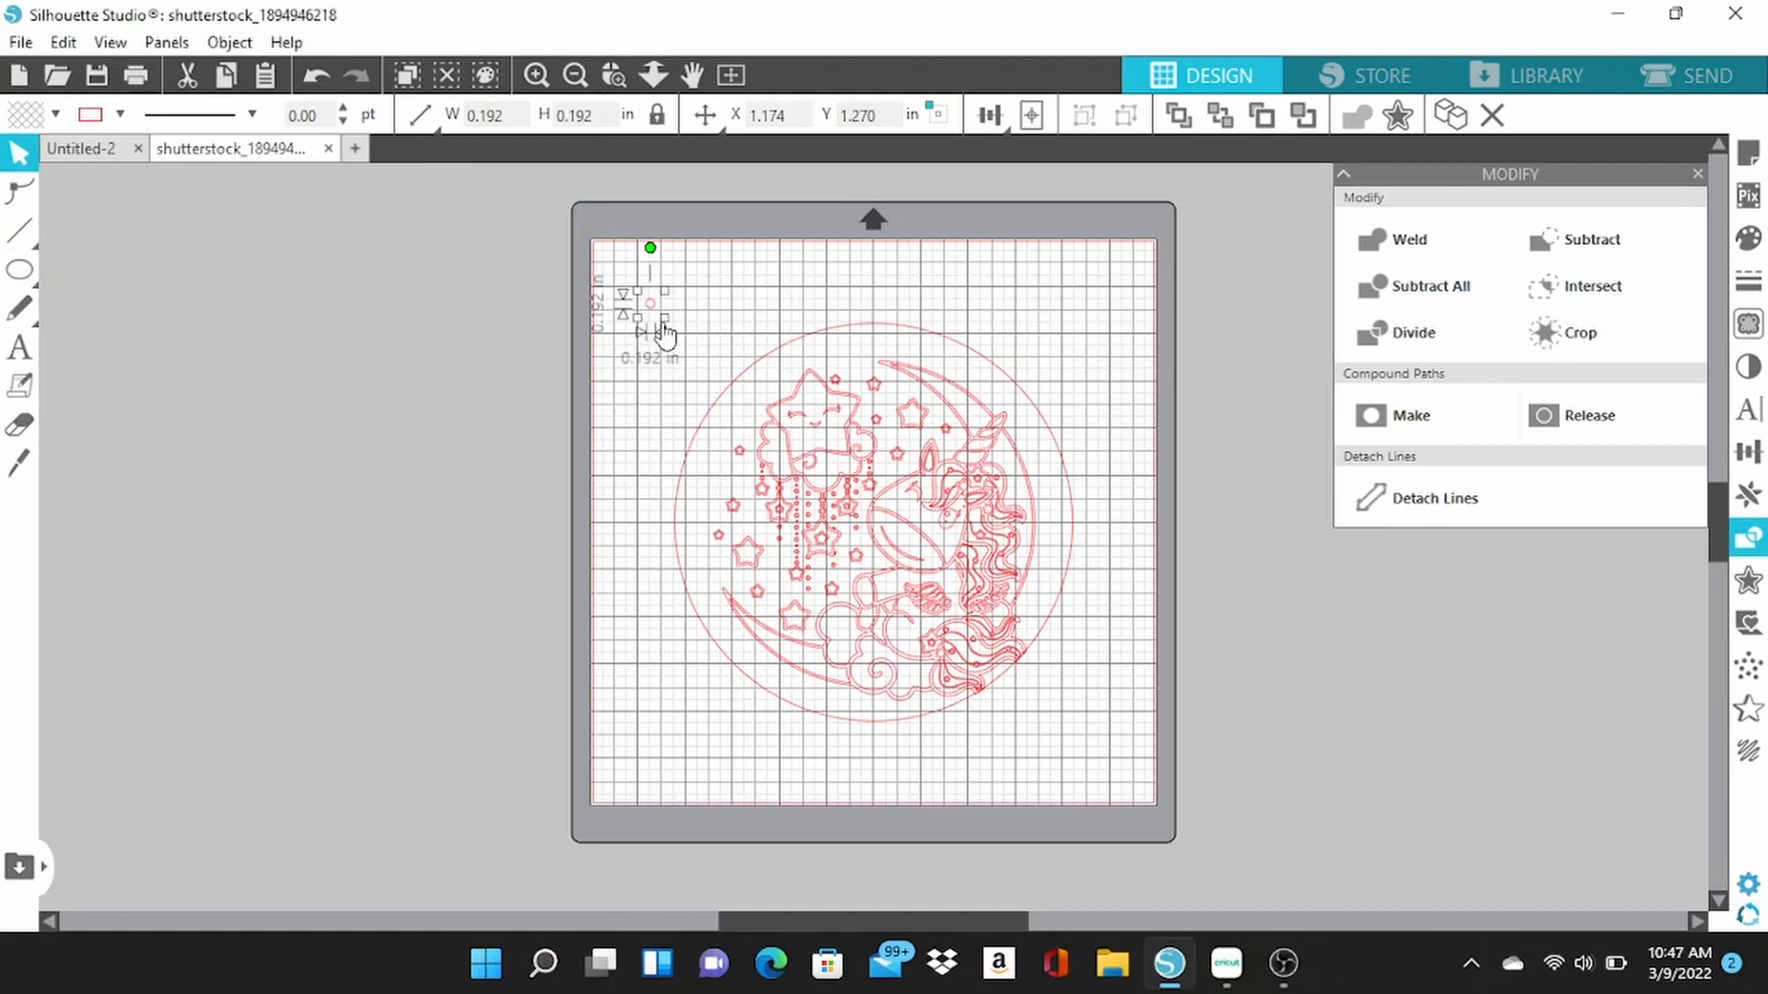
{"action": "left_click_drag", "start_coordinate": [666, 326], "coordinate": [665, 315]}
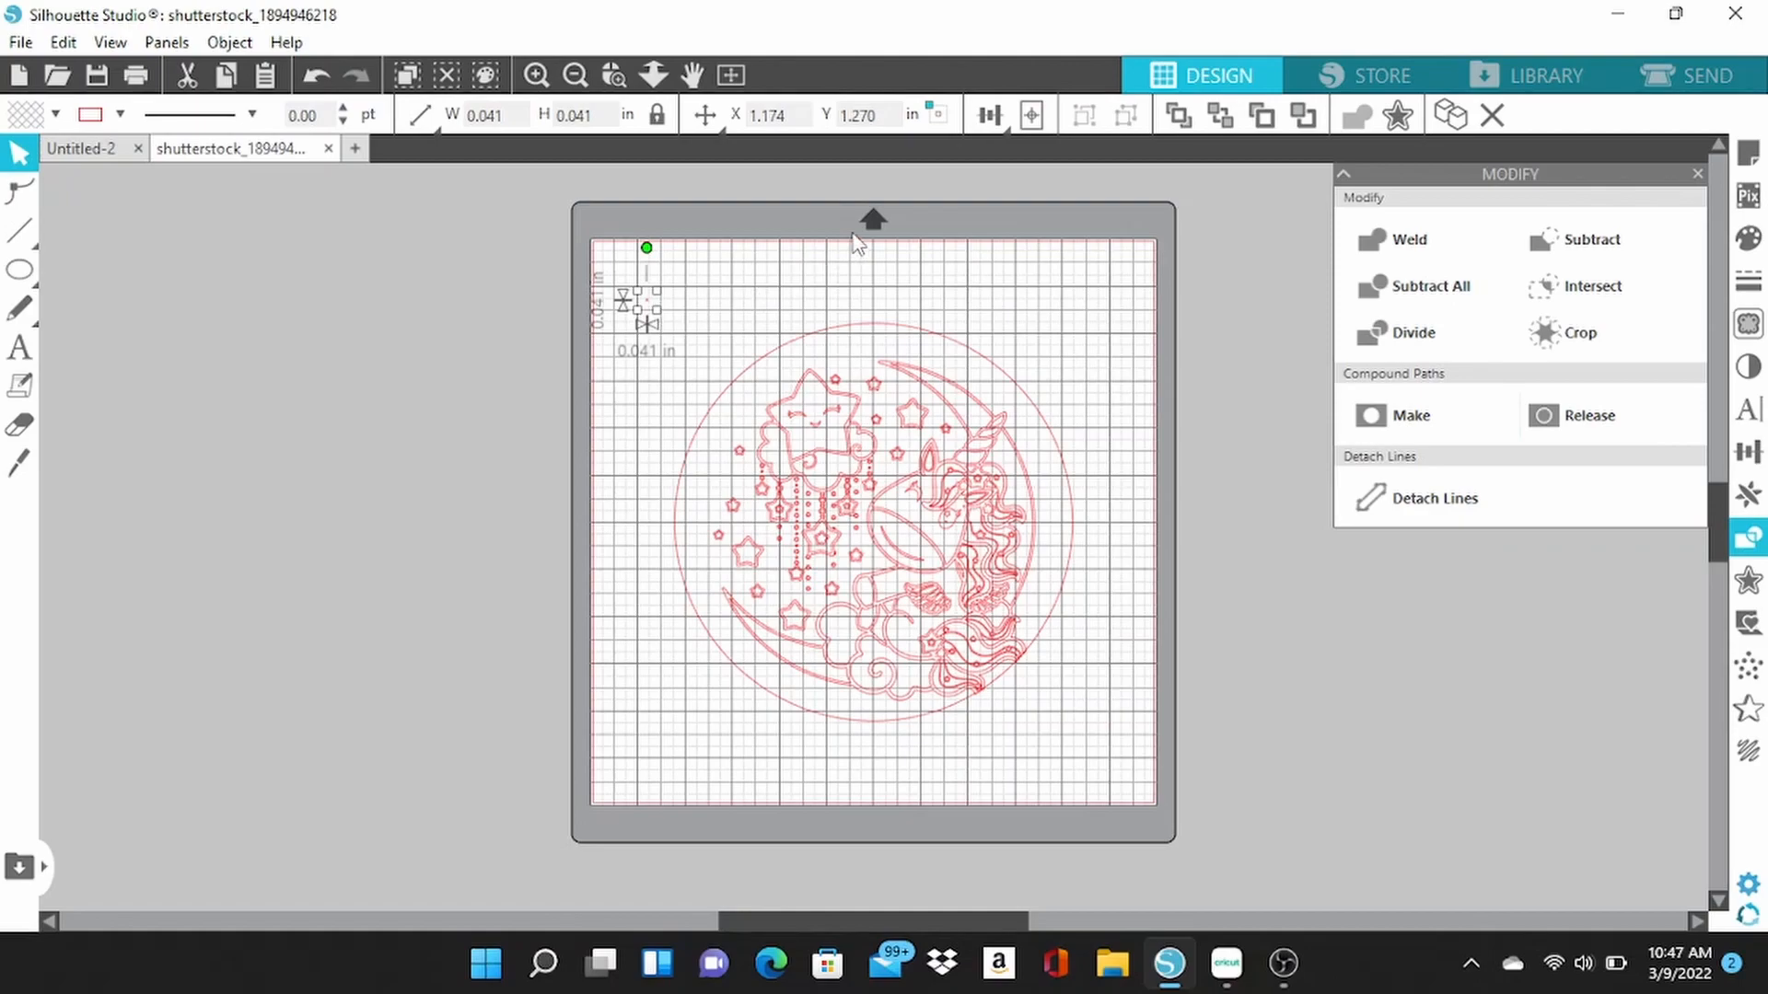
Center the small circle to the page inside the round unicorn design and check its placement up close.
{"action": "left_click", "coordinate": [1031, 117]}
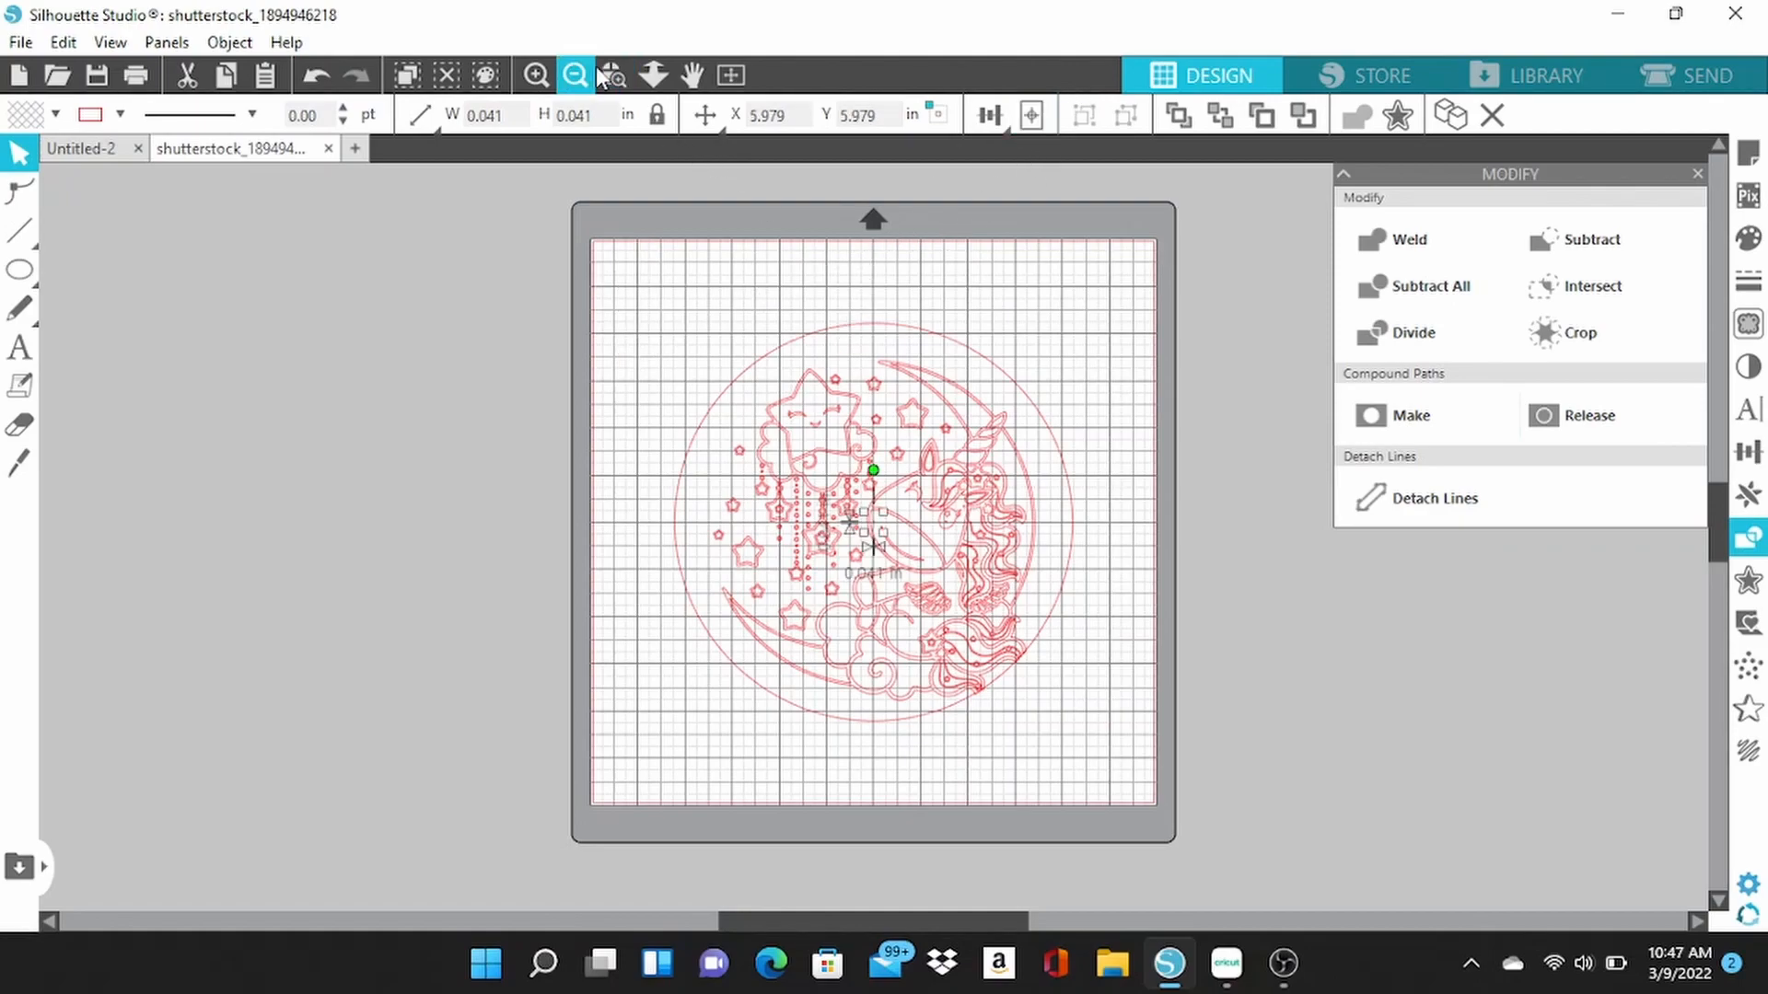
{"action": "left_click", "coordinate": [534, 76]}
{"action": "left_click", "coordinate": [534, 75]}
{"action": "left_click", "coordinate": [534, 76]}
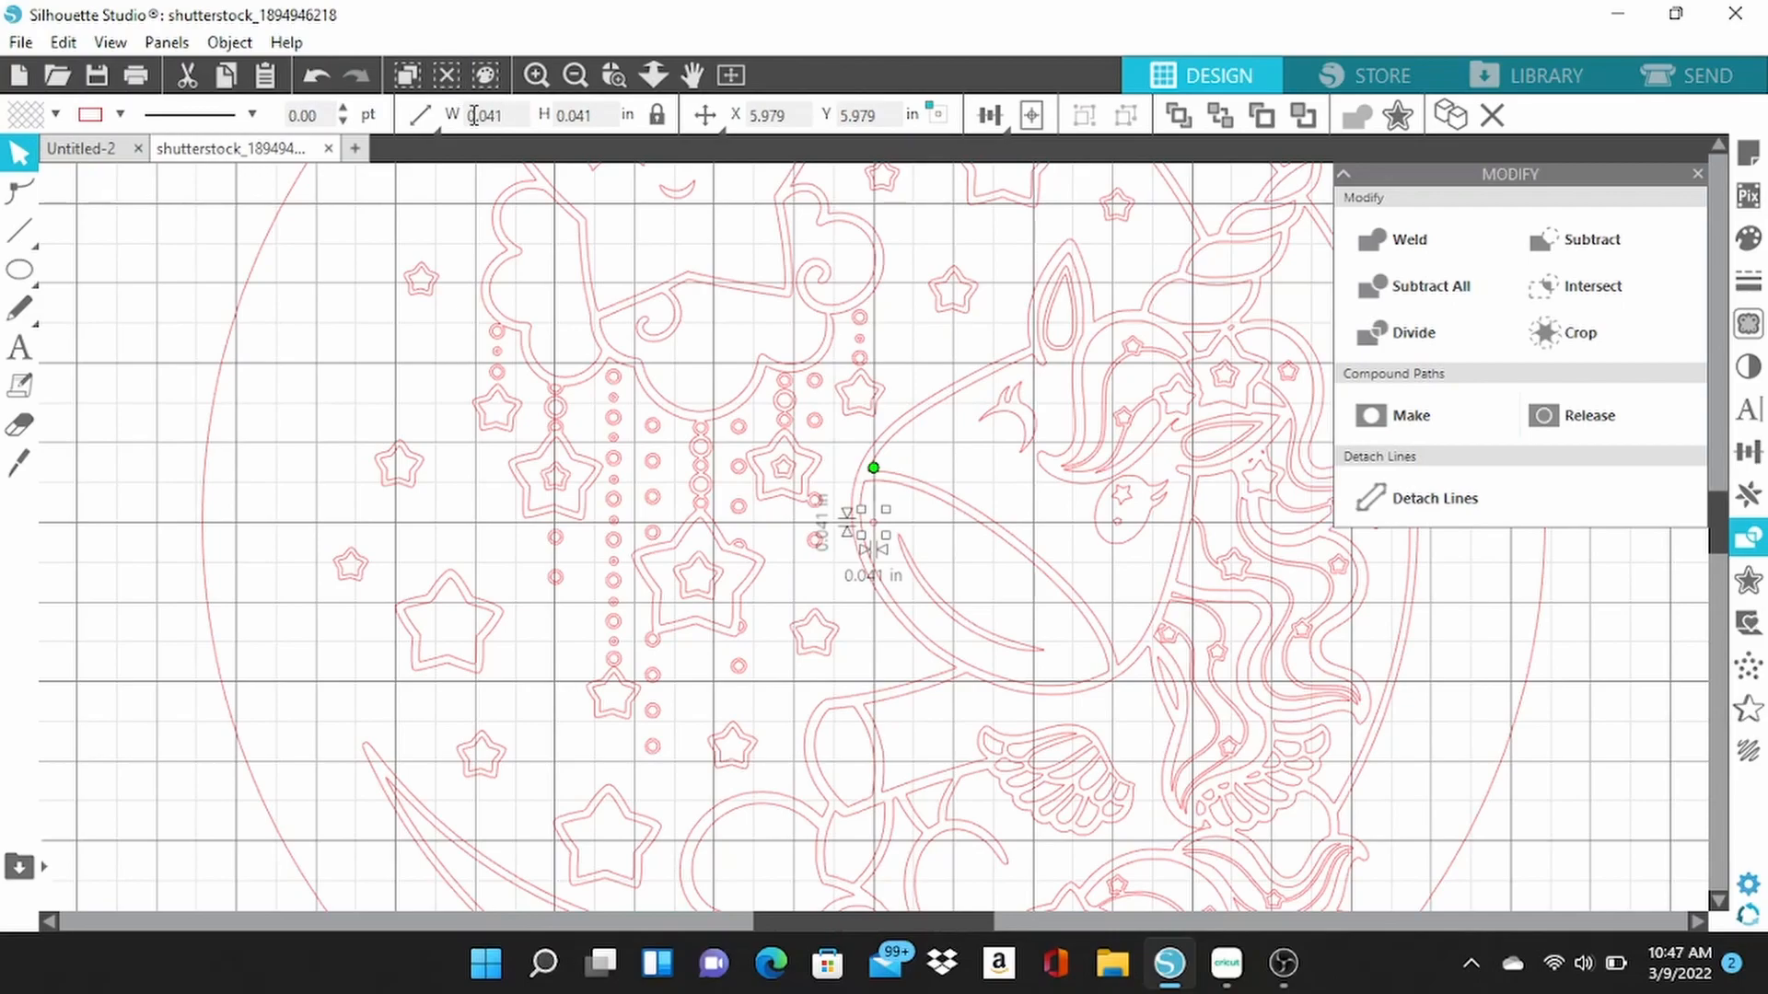
{"action": "left_click", "coordinate": [575, 75]}
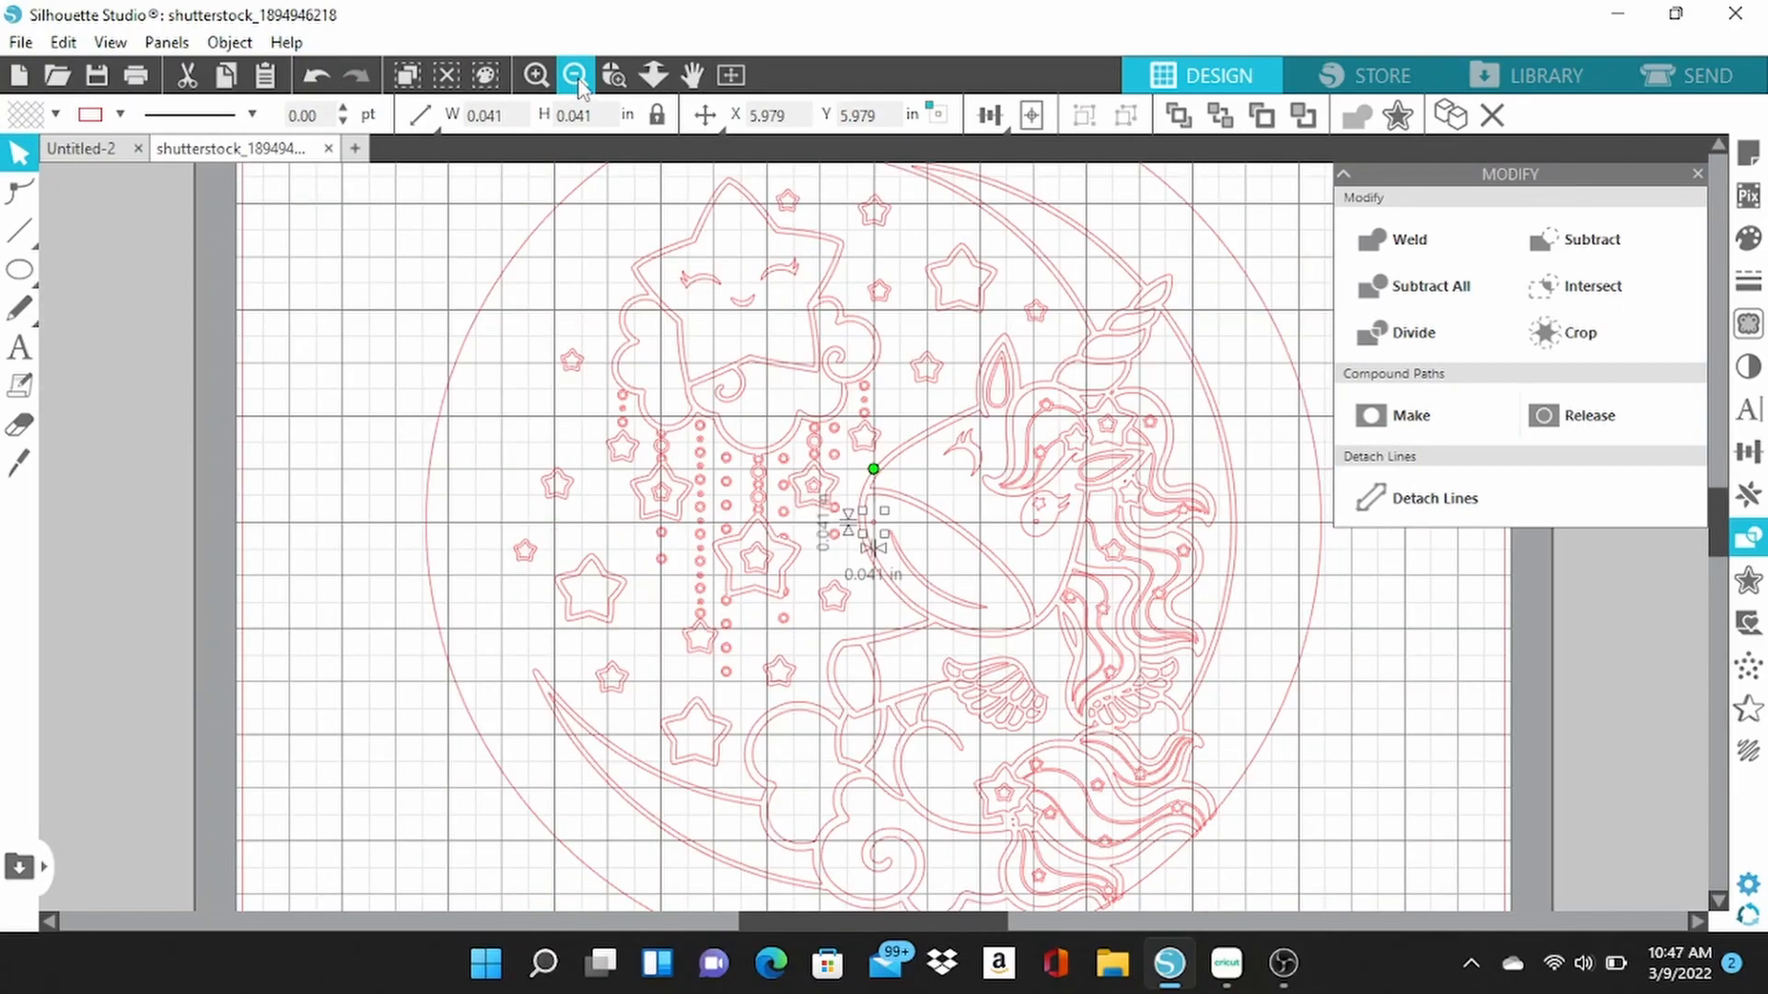
{"action": "left_click", "coordinate": [576, 75]}
{"action": "left_click", "coordinate": [576, 75]}
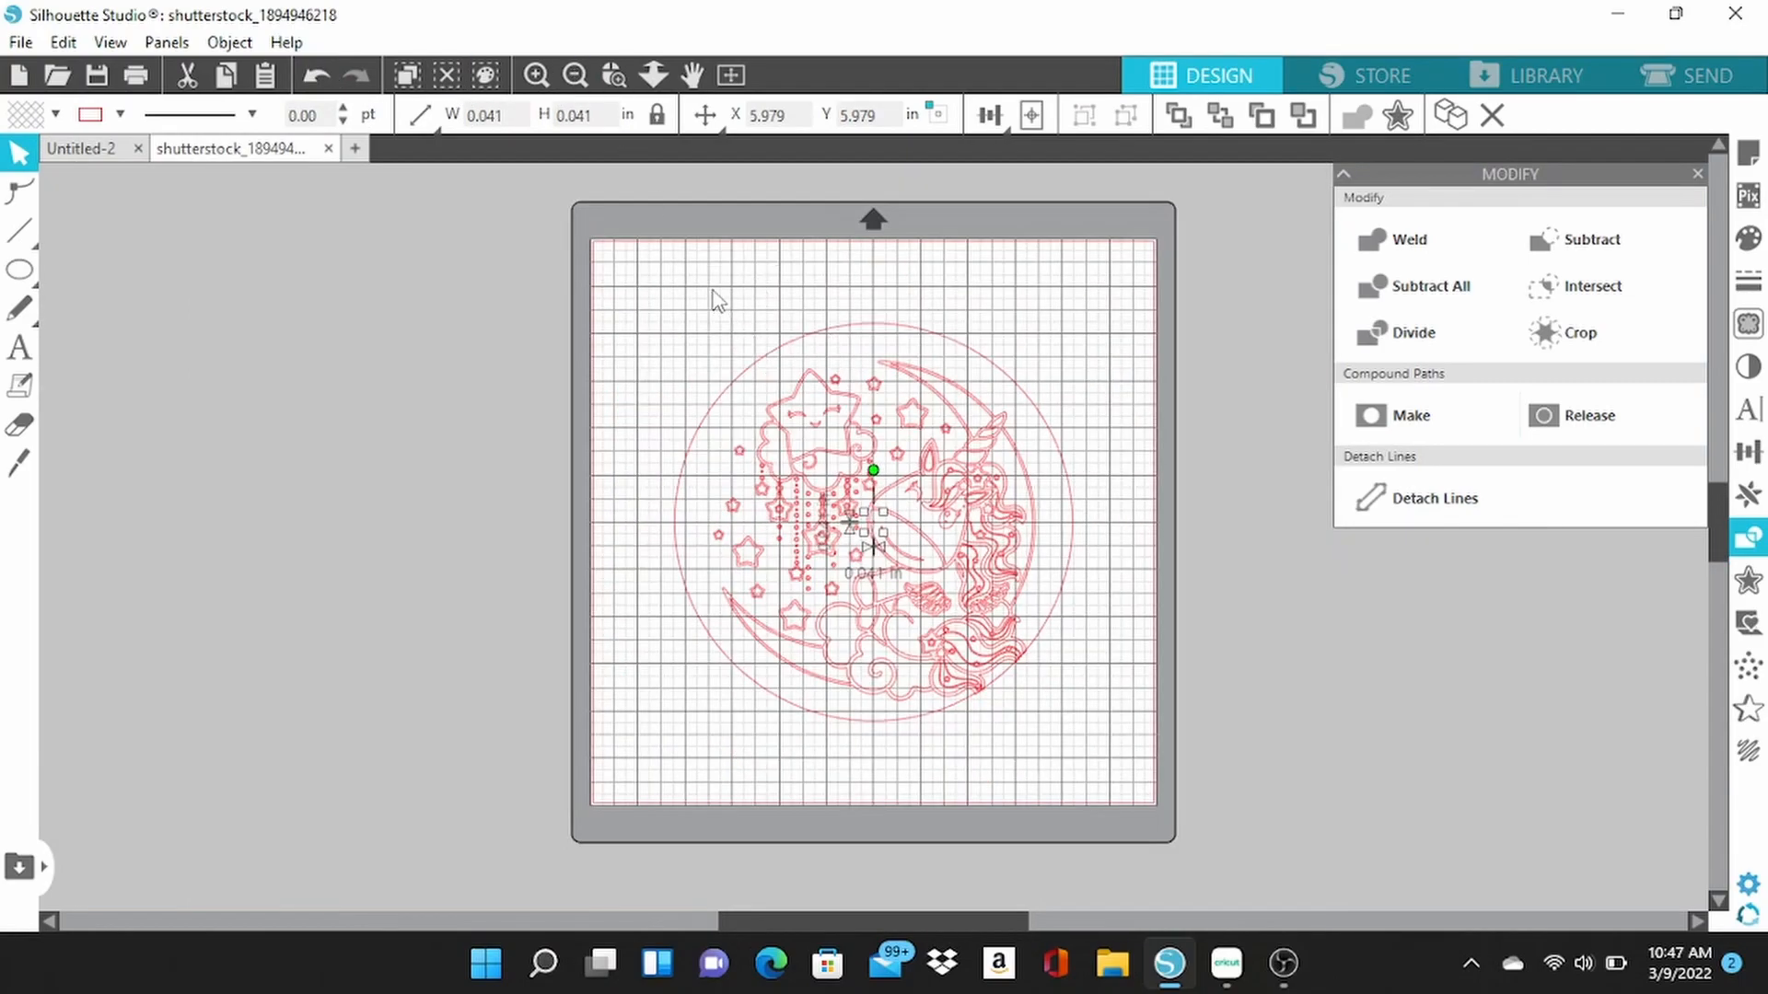
Make a compound path from the small circle and the round unicorn design, and move it to about X 2.25, Y 1.51 in.
{"action": "left_click_drag", "start_coordinate": [661, 297], "coordinate": [1127, 762]}
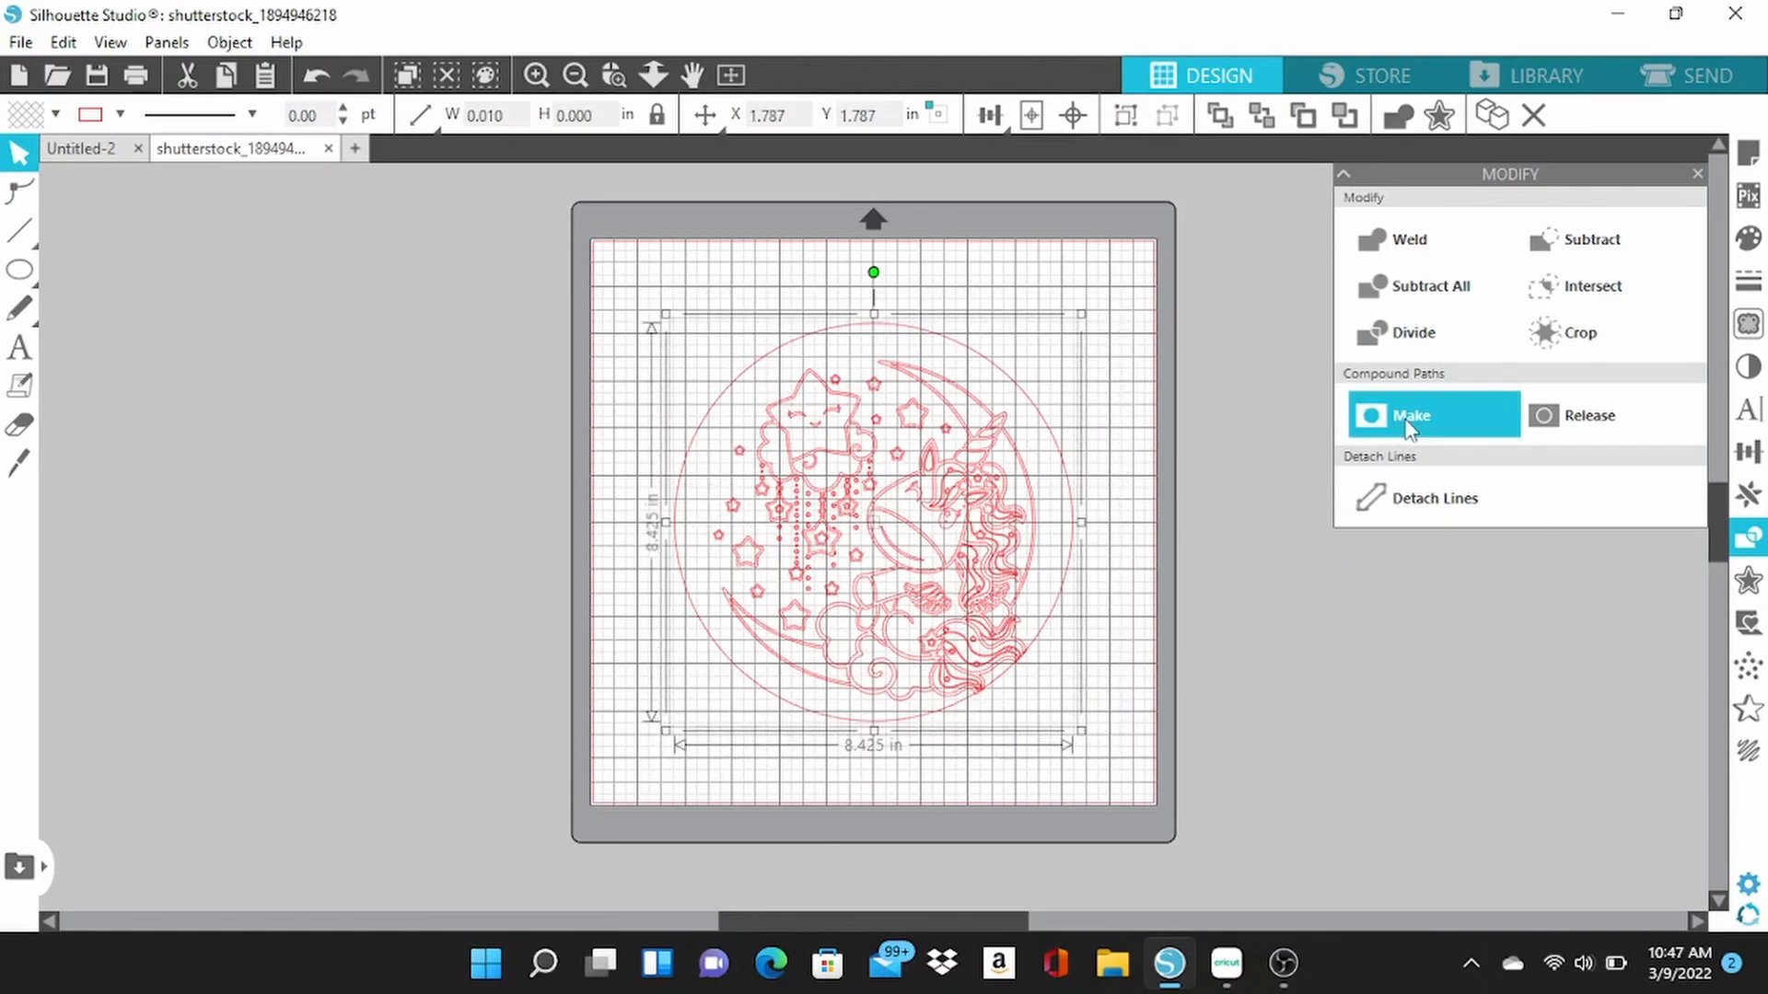
{"action": "left_click", "coordinate": [1405, 426]}
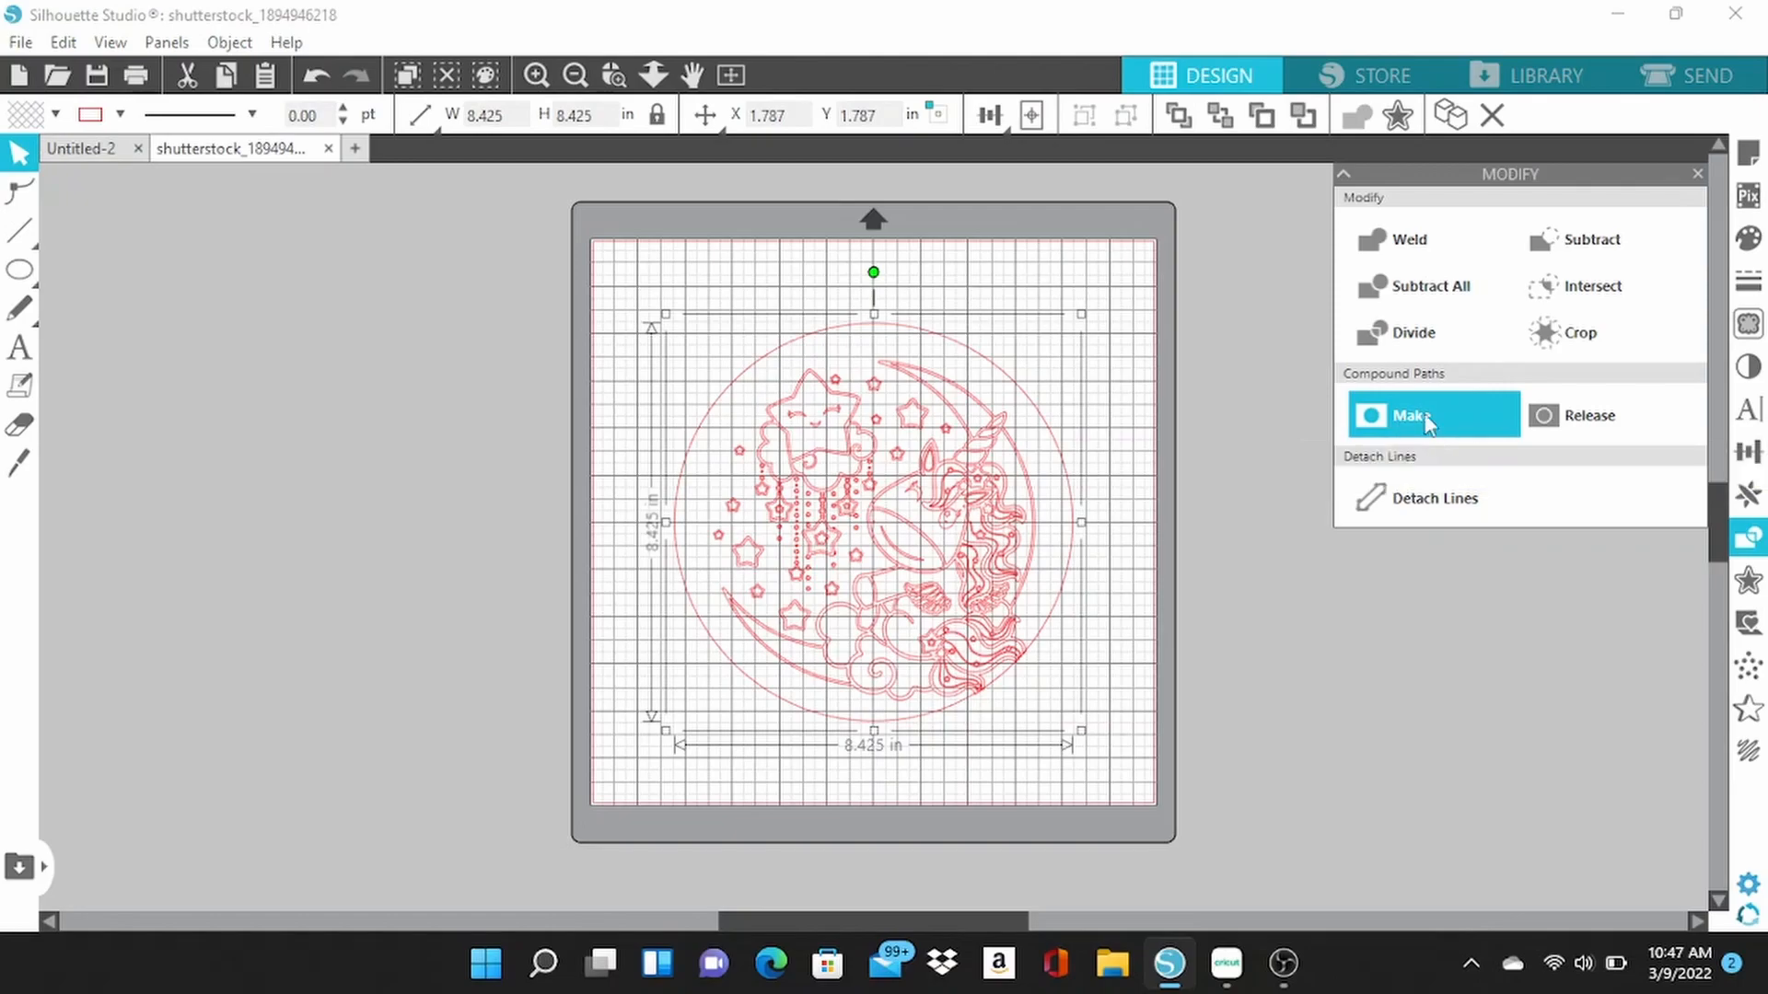
{"action": "left_click", "coordinate": [476, 510]}
{"action": "mouse_move", "coordinate": [892, 537]}
{"action": "left_mouse_down"}
{"action": "mouse_move", "coordinate": [930, 460]}
{"action": "mouse_move", "coordinate": [877, 553]}
{"action": "left_mouse_up"}
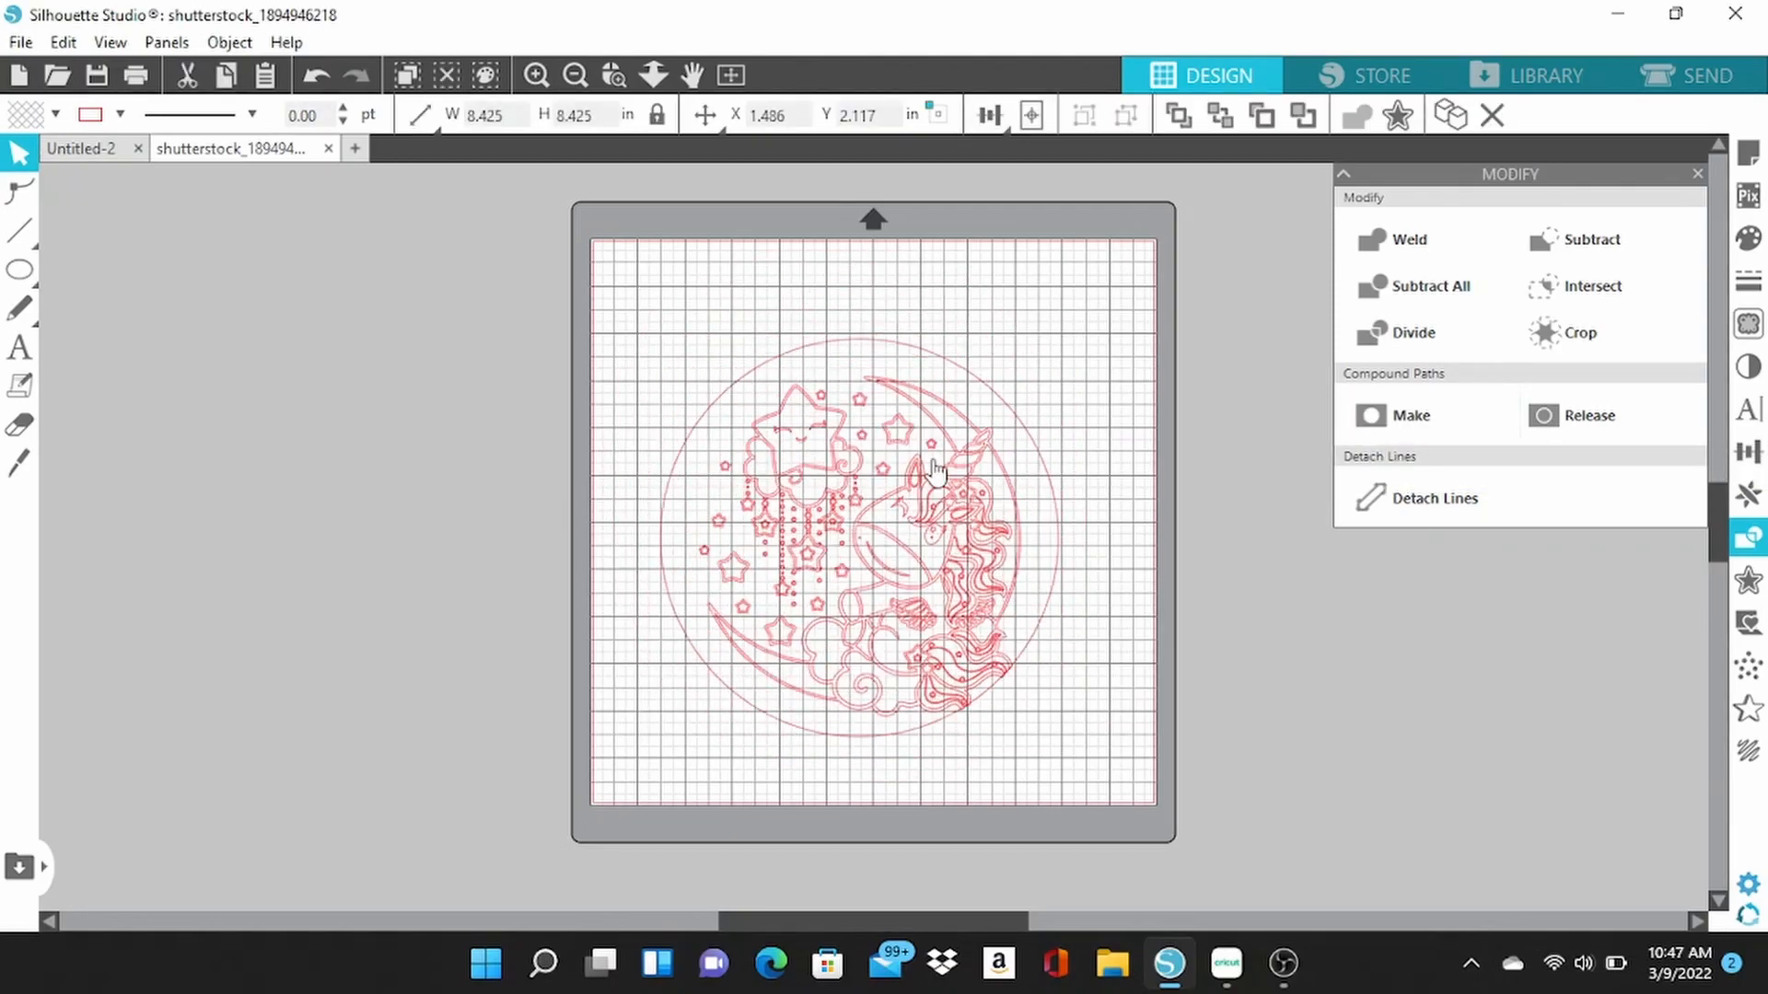
{"action": "left_click_drag", "start_coordinate": [859, 405], "coordinate": [851, 475]}
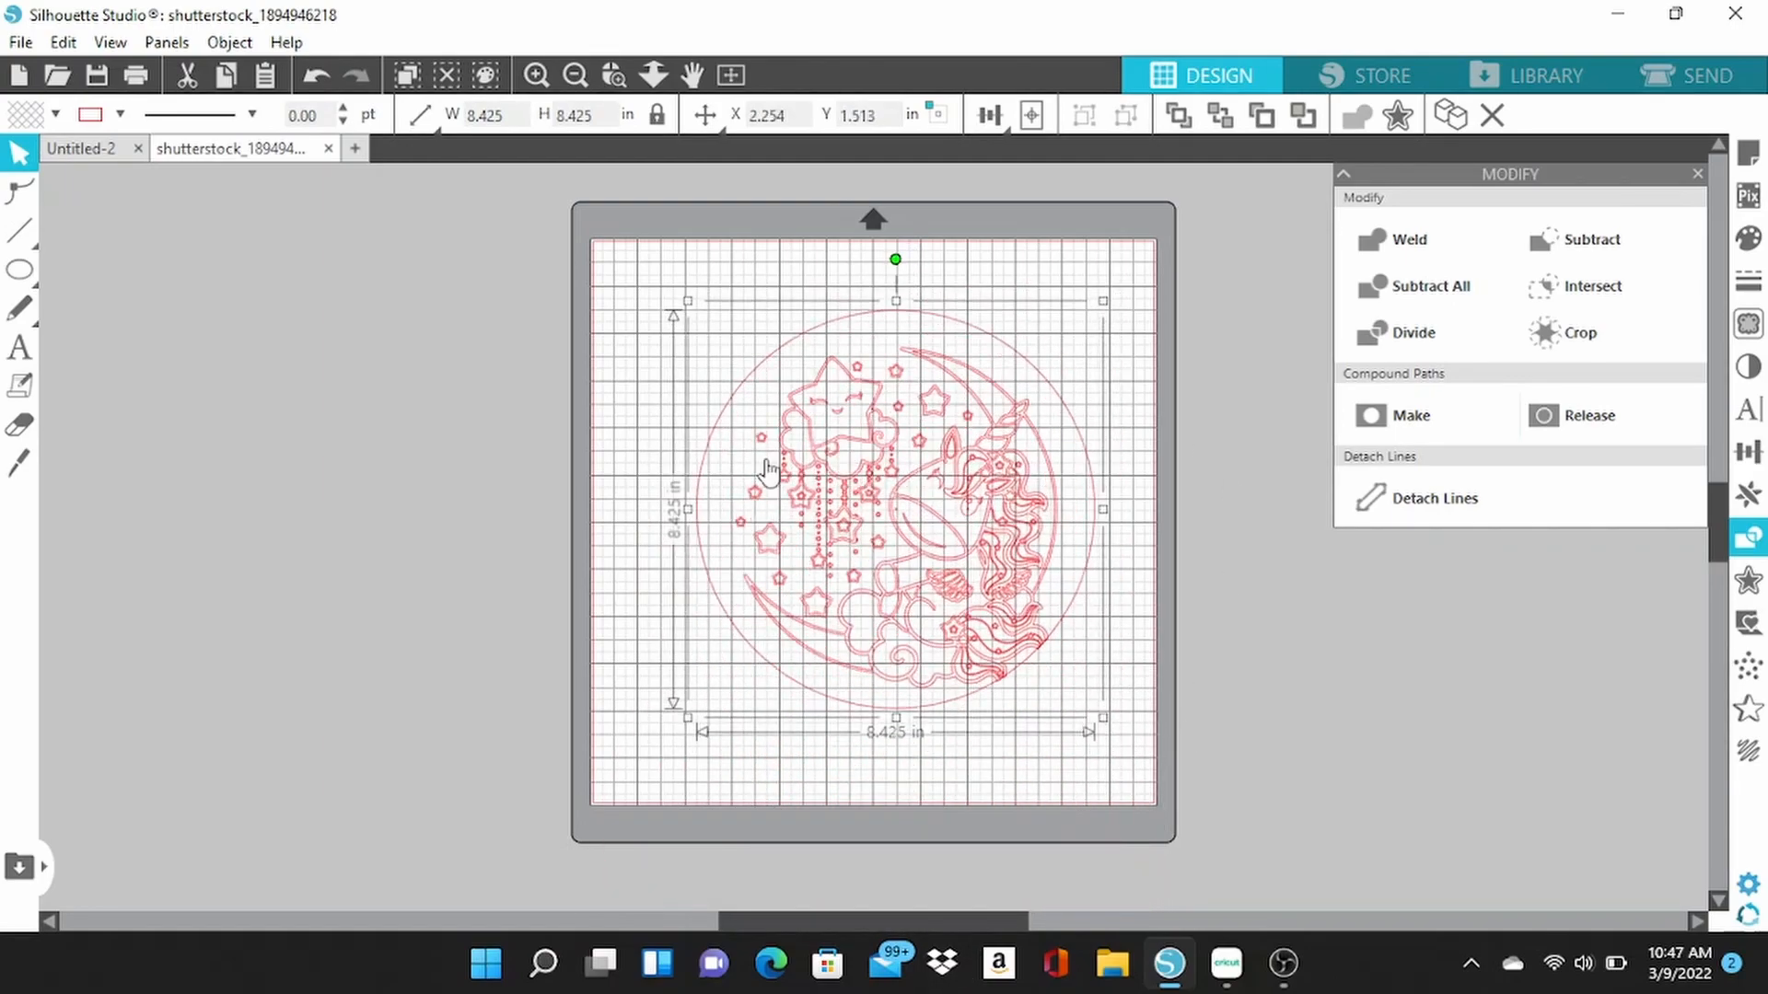
Save the design to the hard drive in Downloads as unipretty in Silhouette Studio V3 format.
{"action": "left_click", "coordinate": [20, 43]}
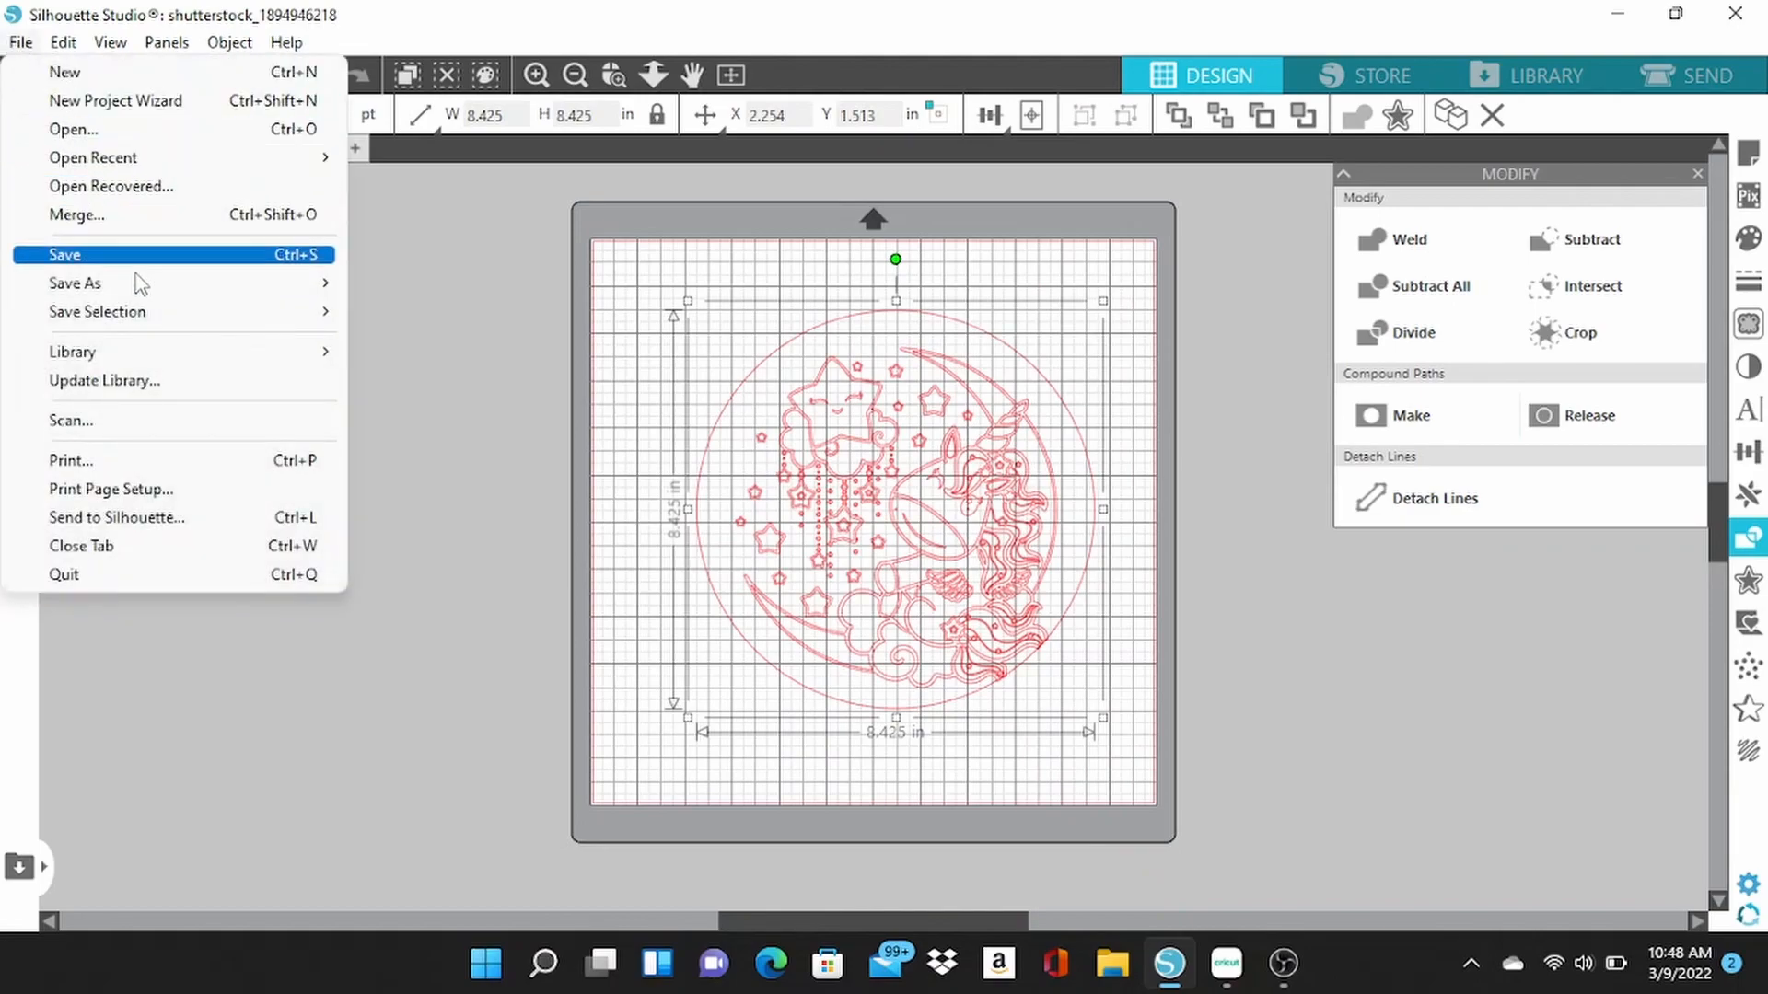
{"action": "mouse_move", "coordinate": [156, 292]}
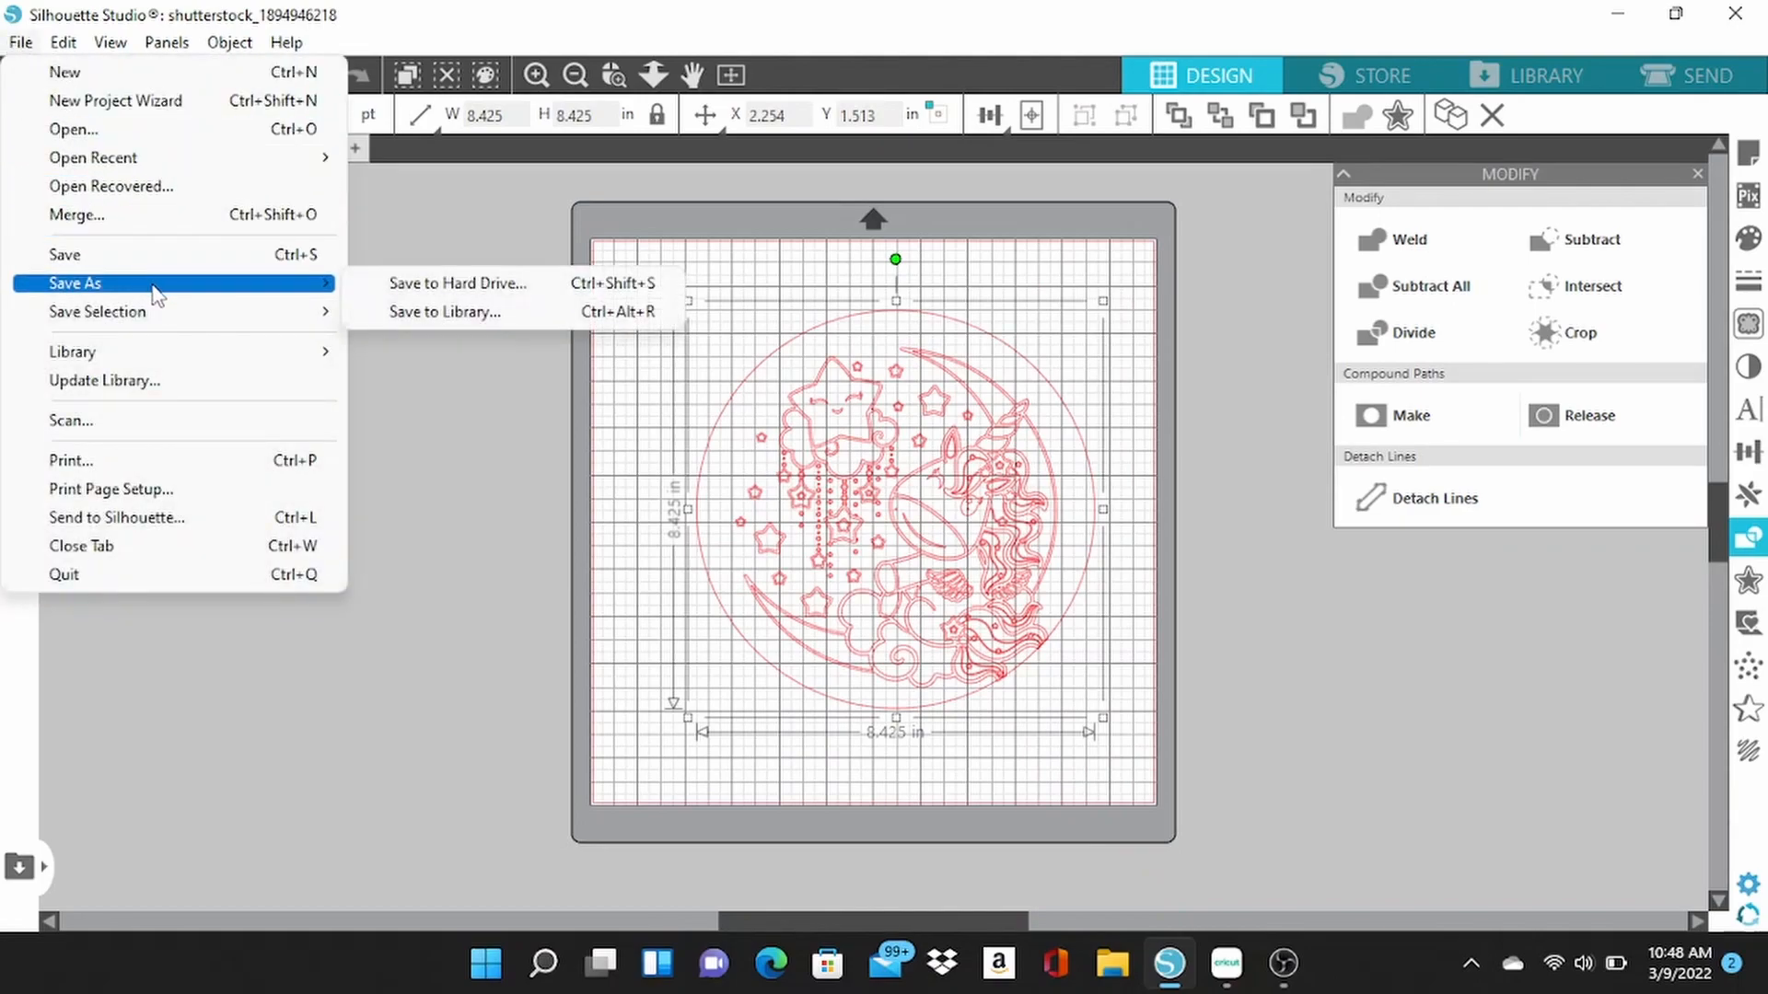
{"action": "left_click", "coordinate": [398, 293]}
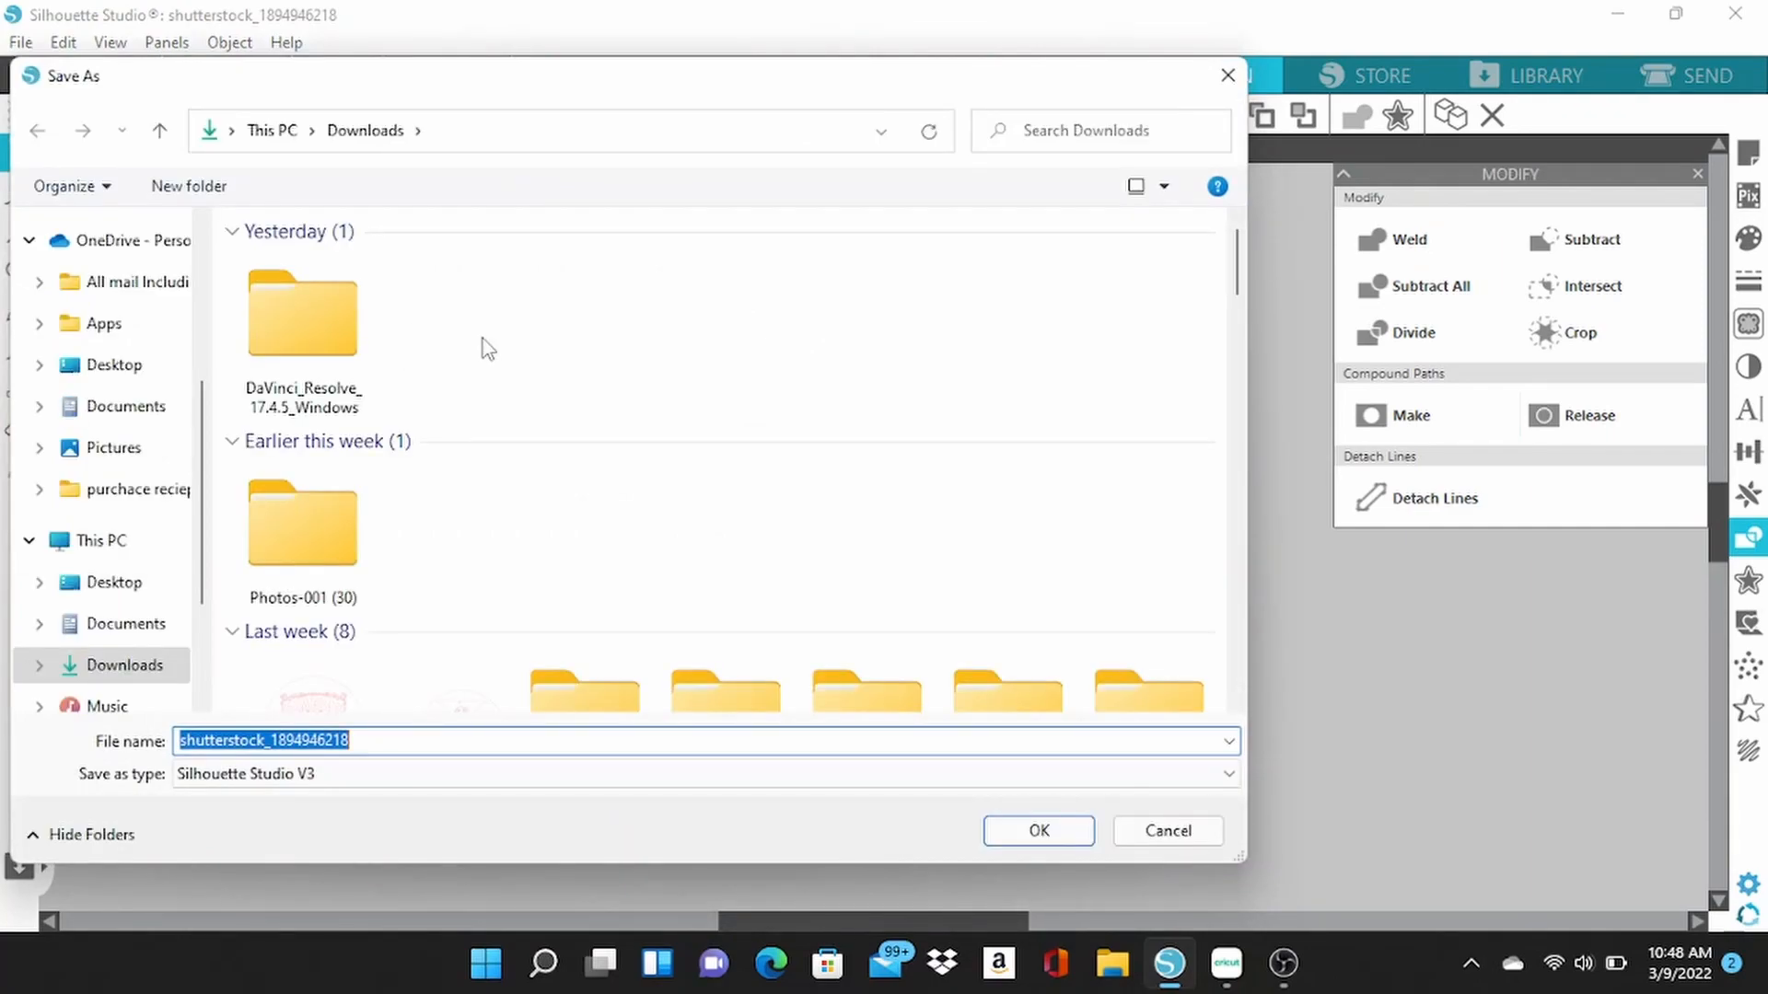
{"action": "type", "text": "unipretty"}
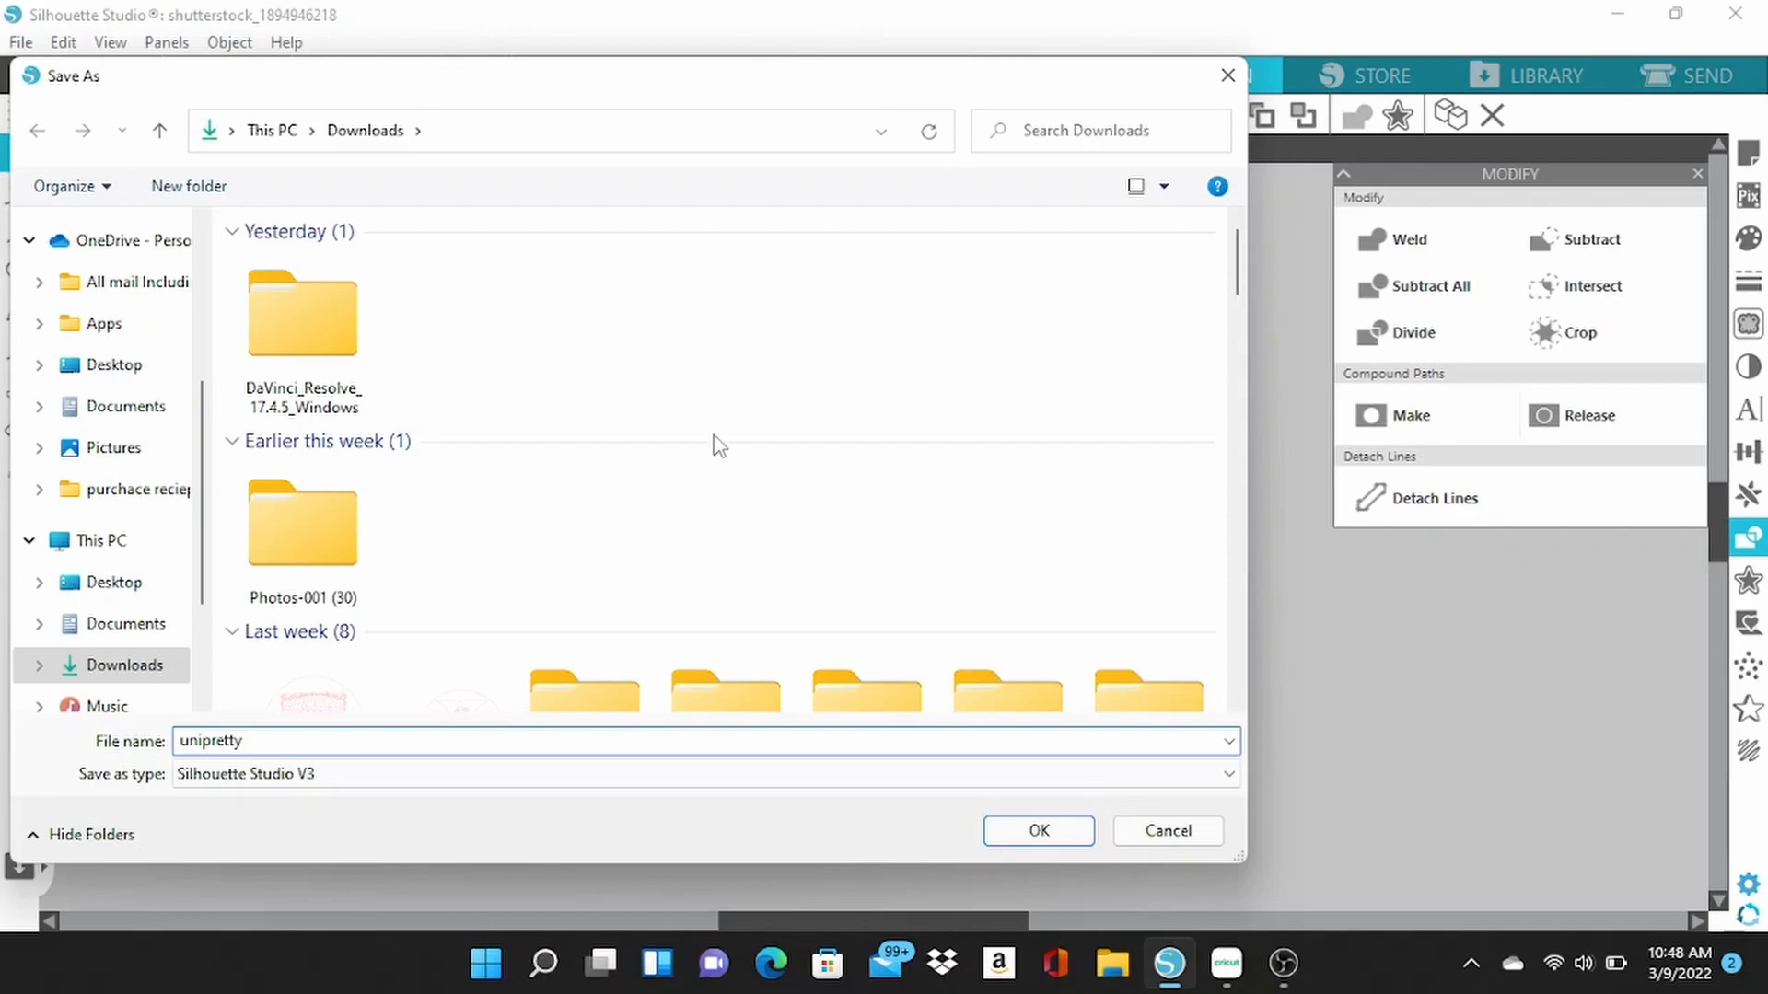
{"action": "left_click", "coordinate": [1013, 833]}
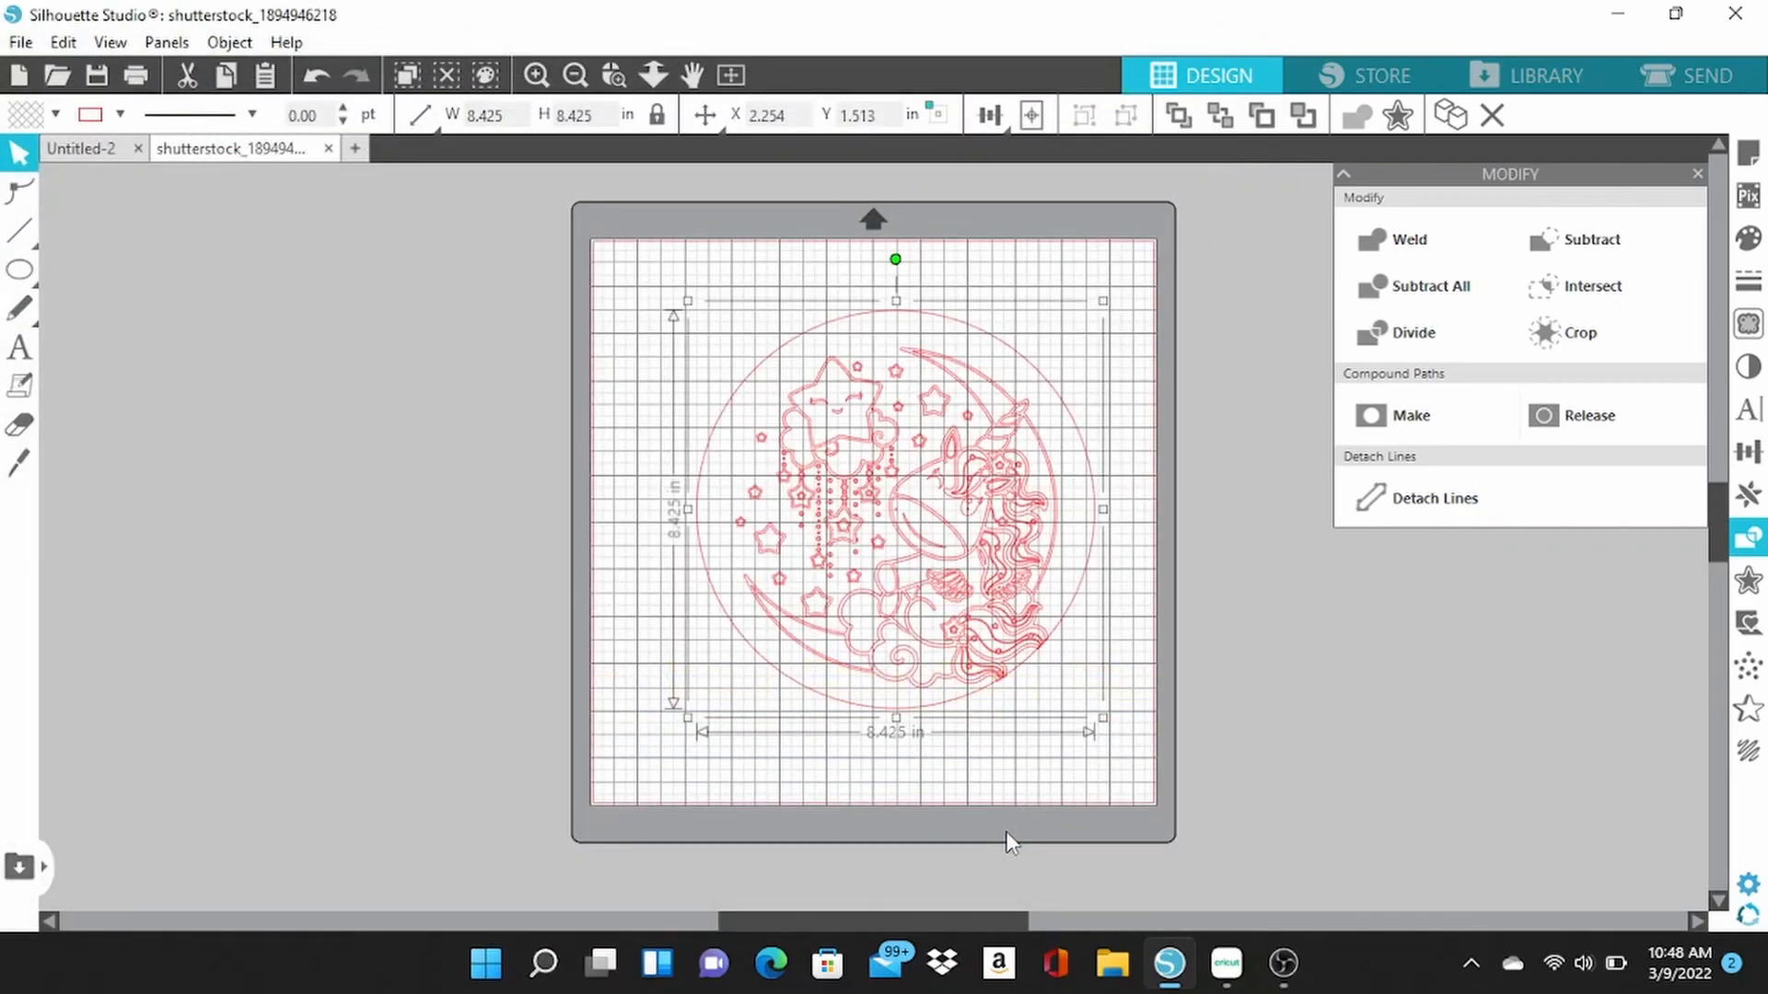
Switch to Google Chrome and open the Silhouette Studio to SVG converter page at ideas-r-us-software.uk.
{"action": "left_click", "coordinate": [1620, 17]}
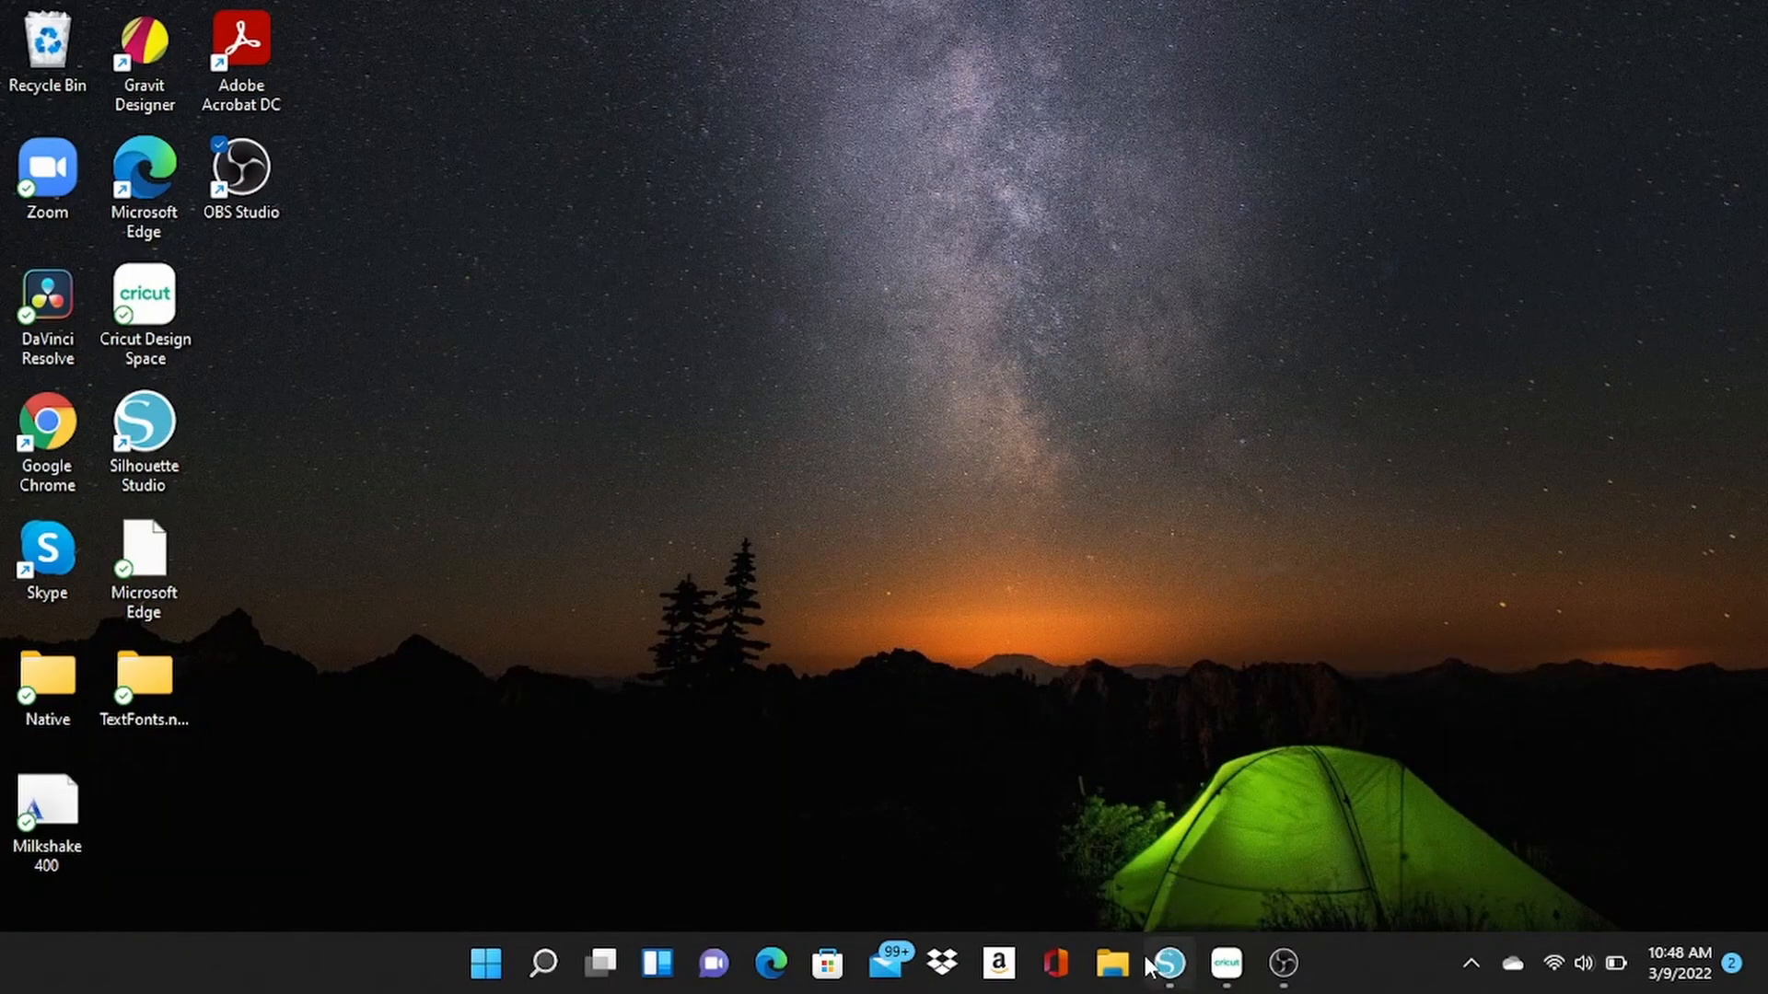
{"action": "double_click", "coordinate": [66, 437]}
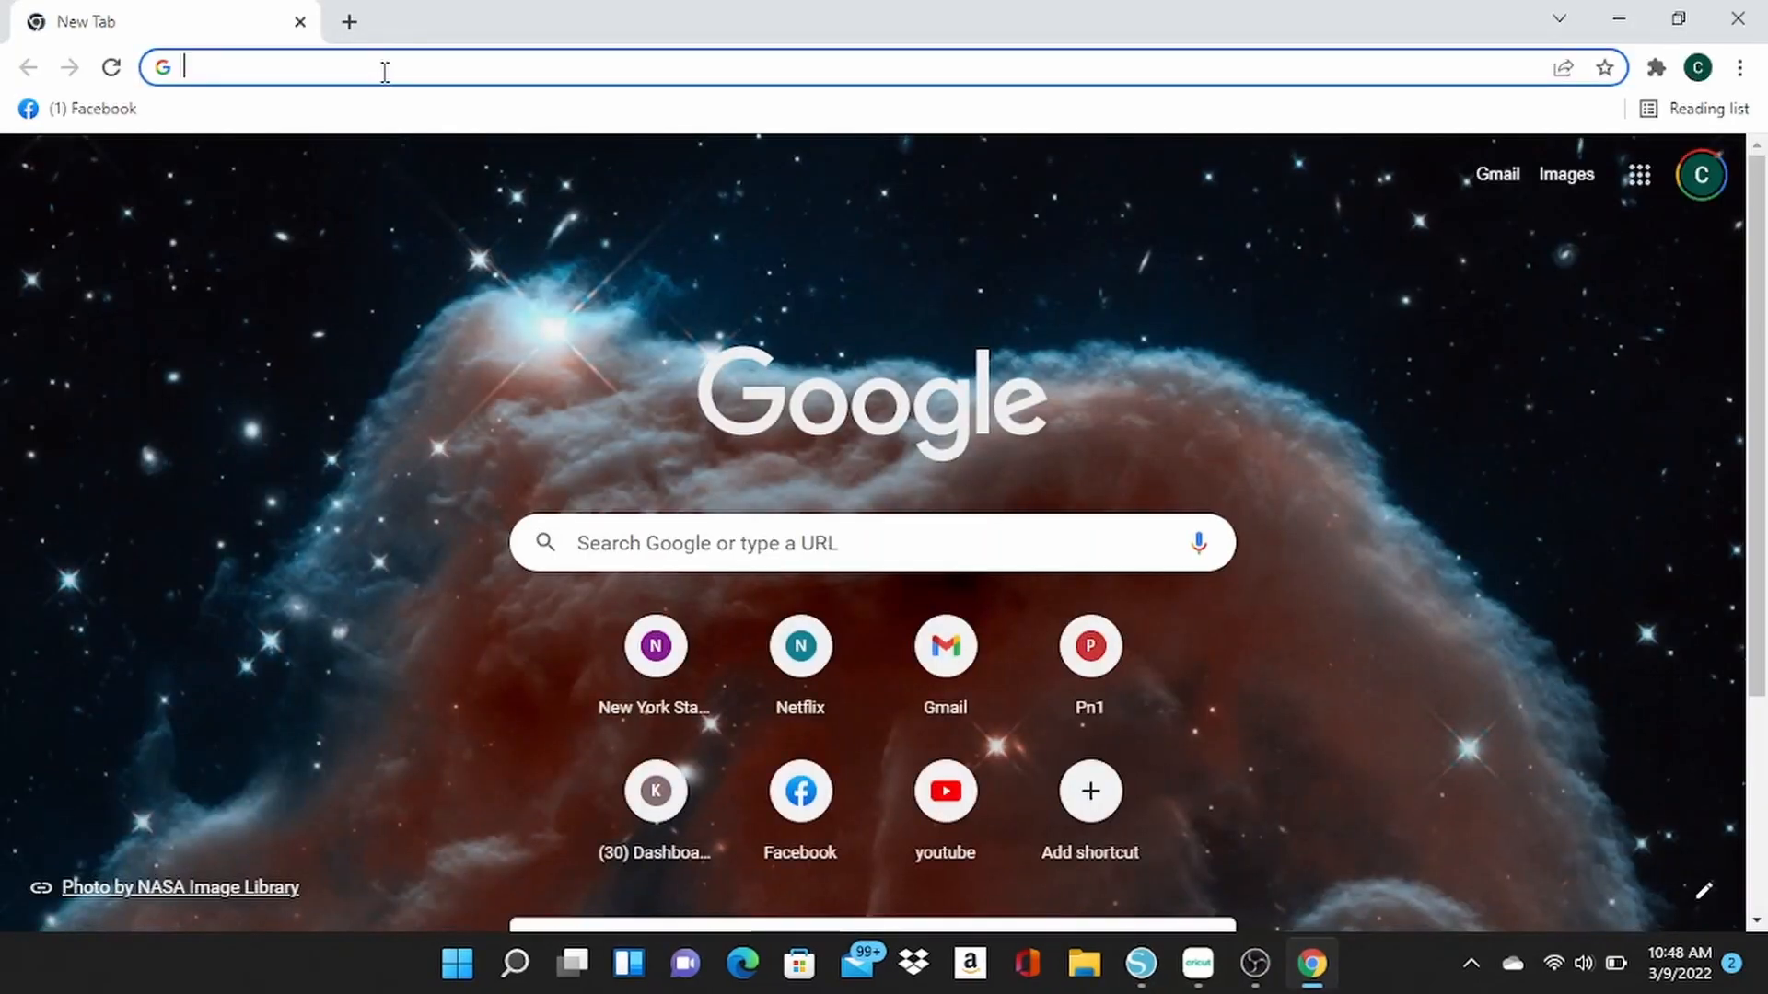
{"action": "type", "text": "i"}
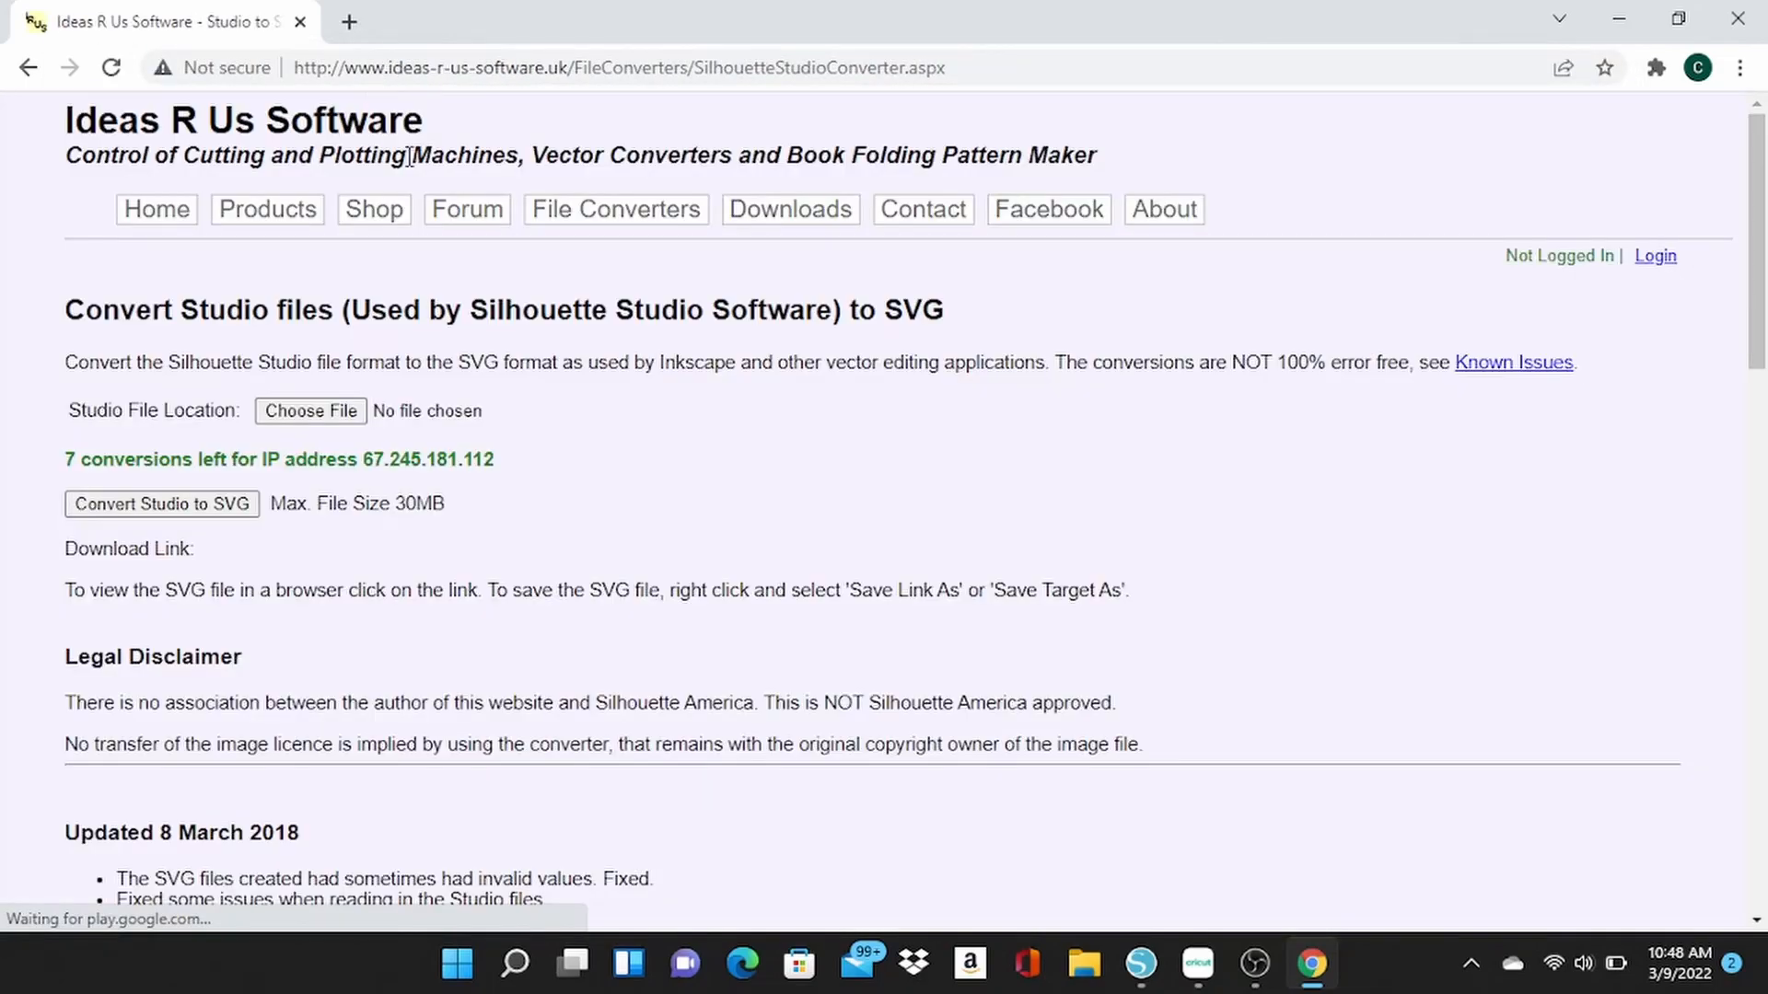
Choose unipretty.studio3 as the file to convert and convert it to SVG.
{"action": "left_click", "coordinate": [347, 411]}
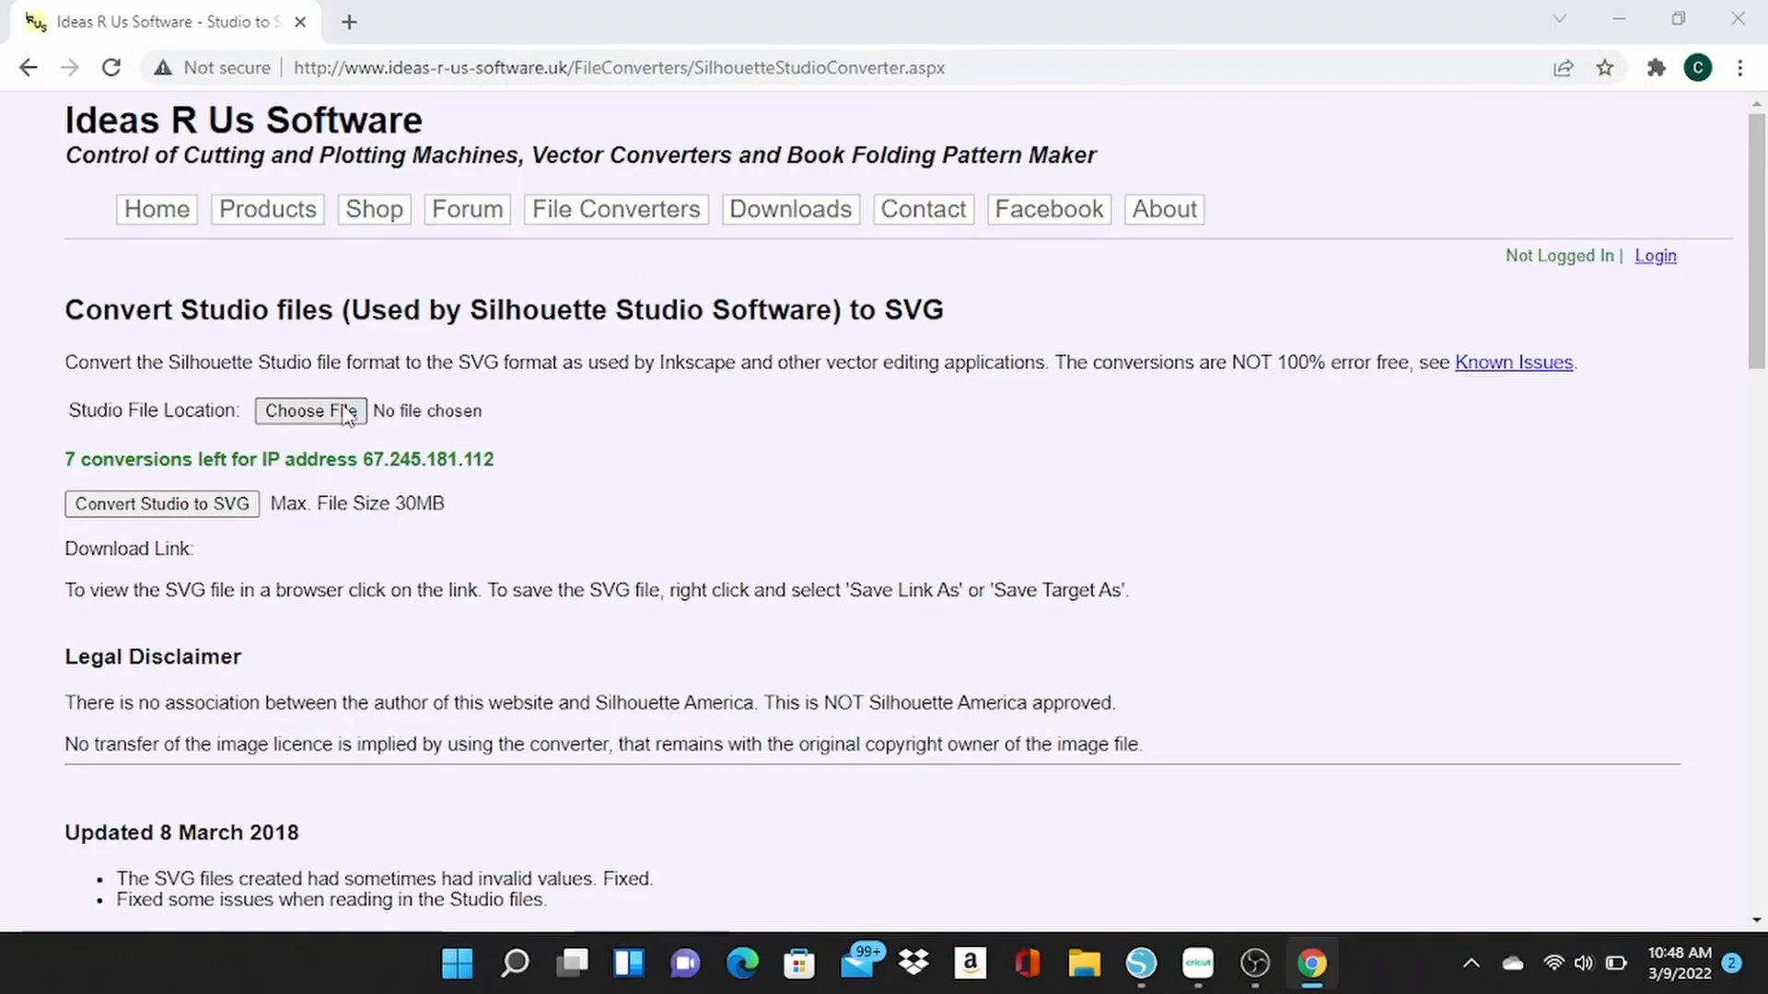
{"action": "double_click", "coordinate": [320, 296]}
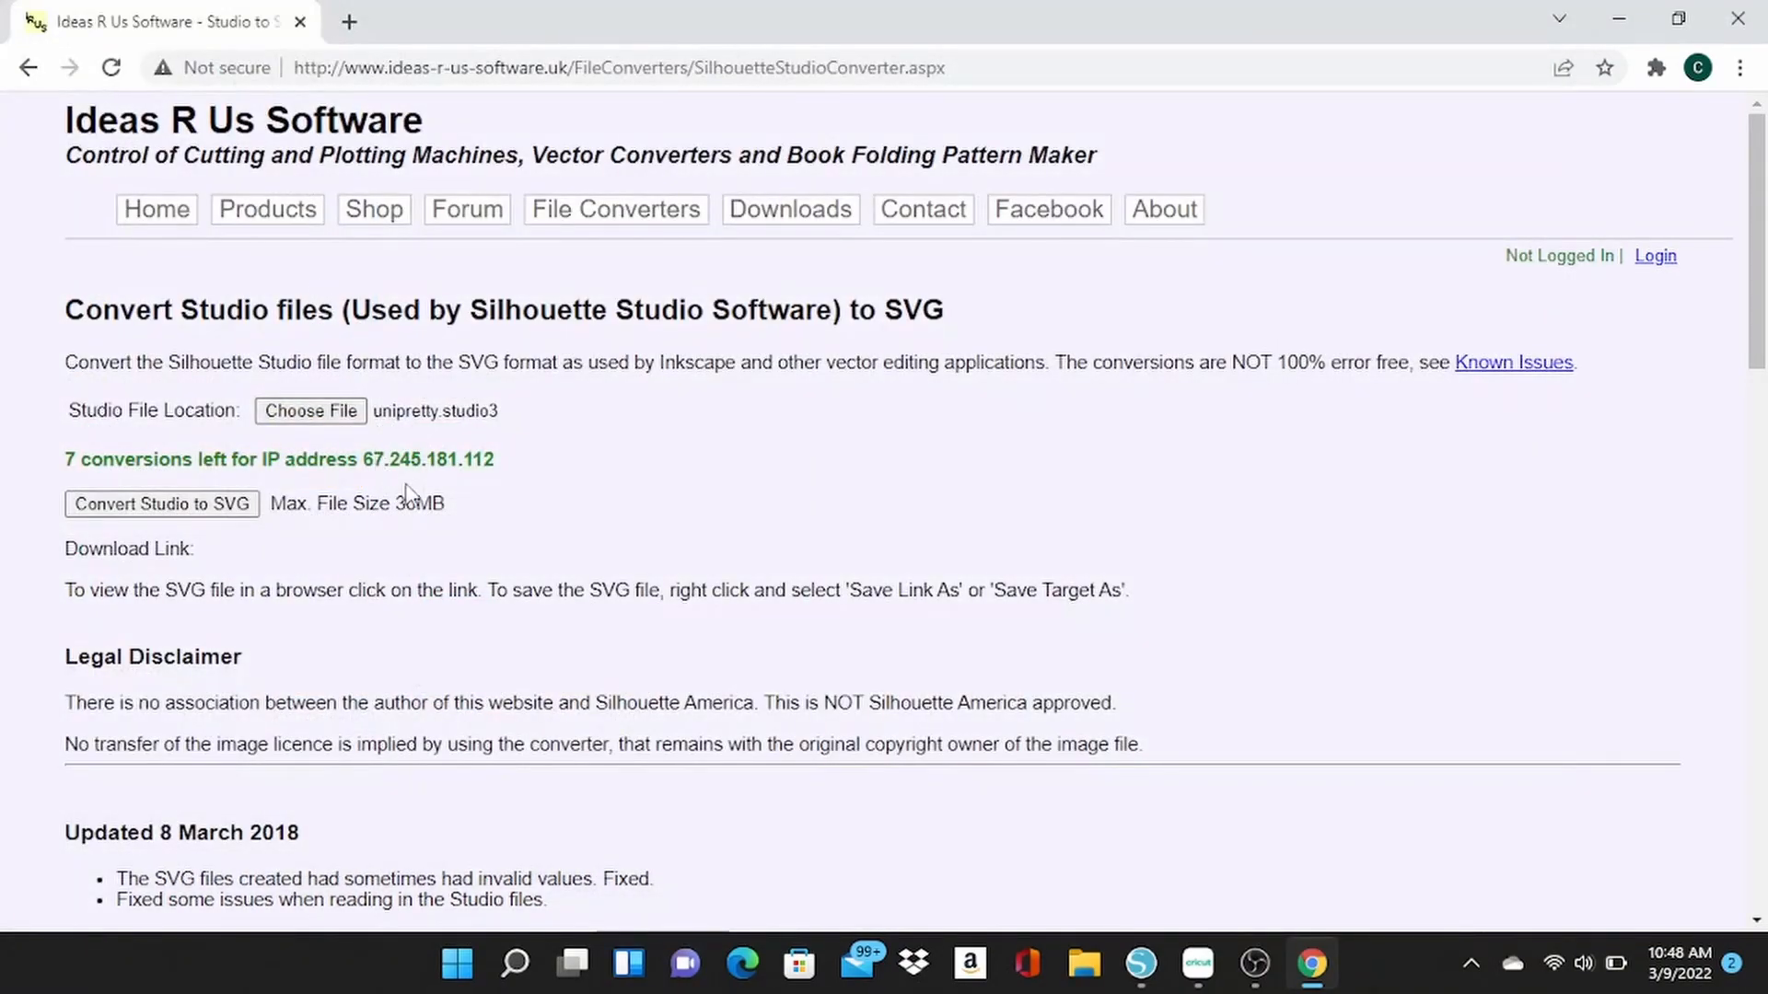
{"action": "left_click", "coordinate": [220, 509]}
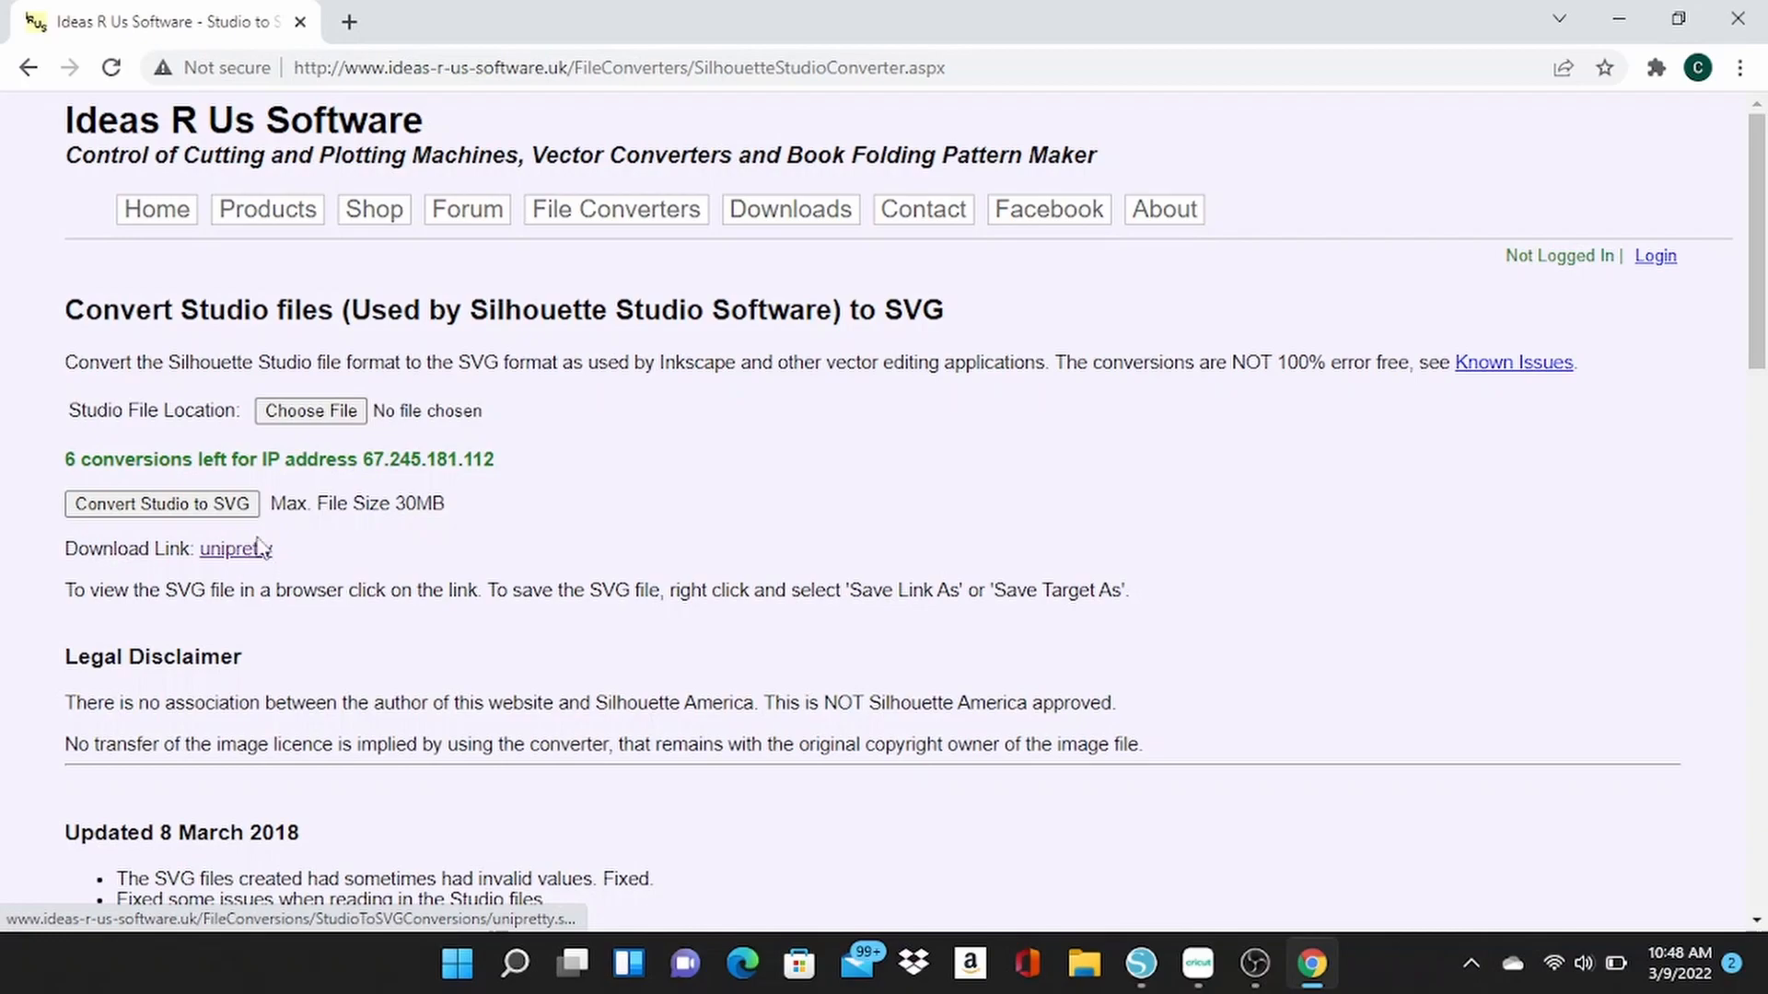
Save the converted file from the download link to Downloads as the SVG document unipretty.
{"action": "right_click", "coordinate": [243, 549]}
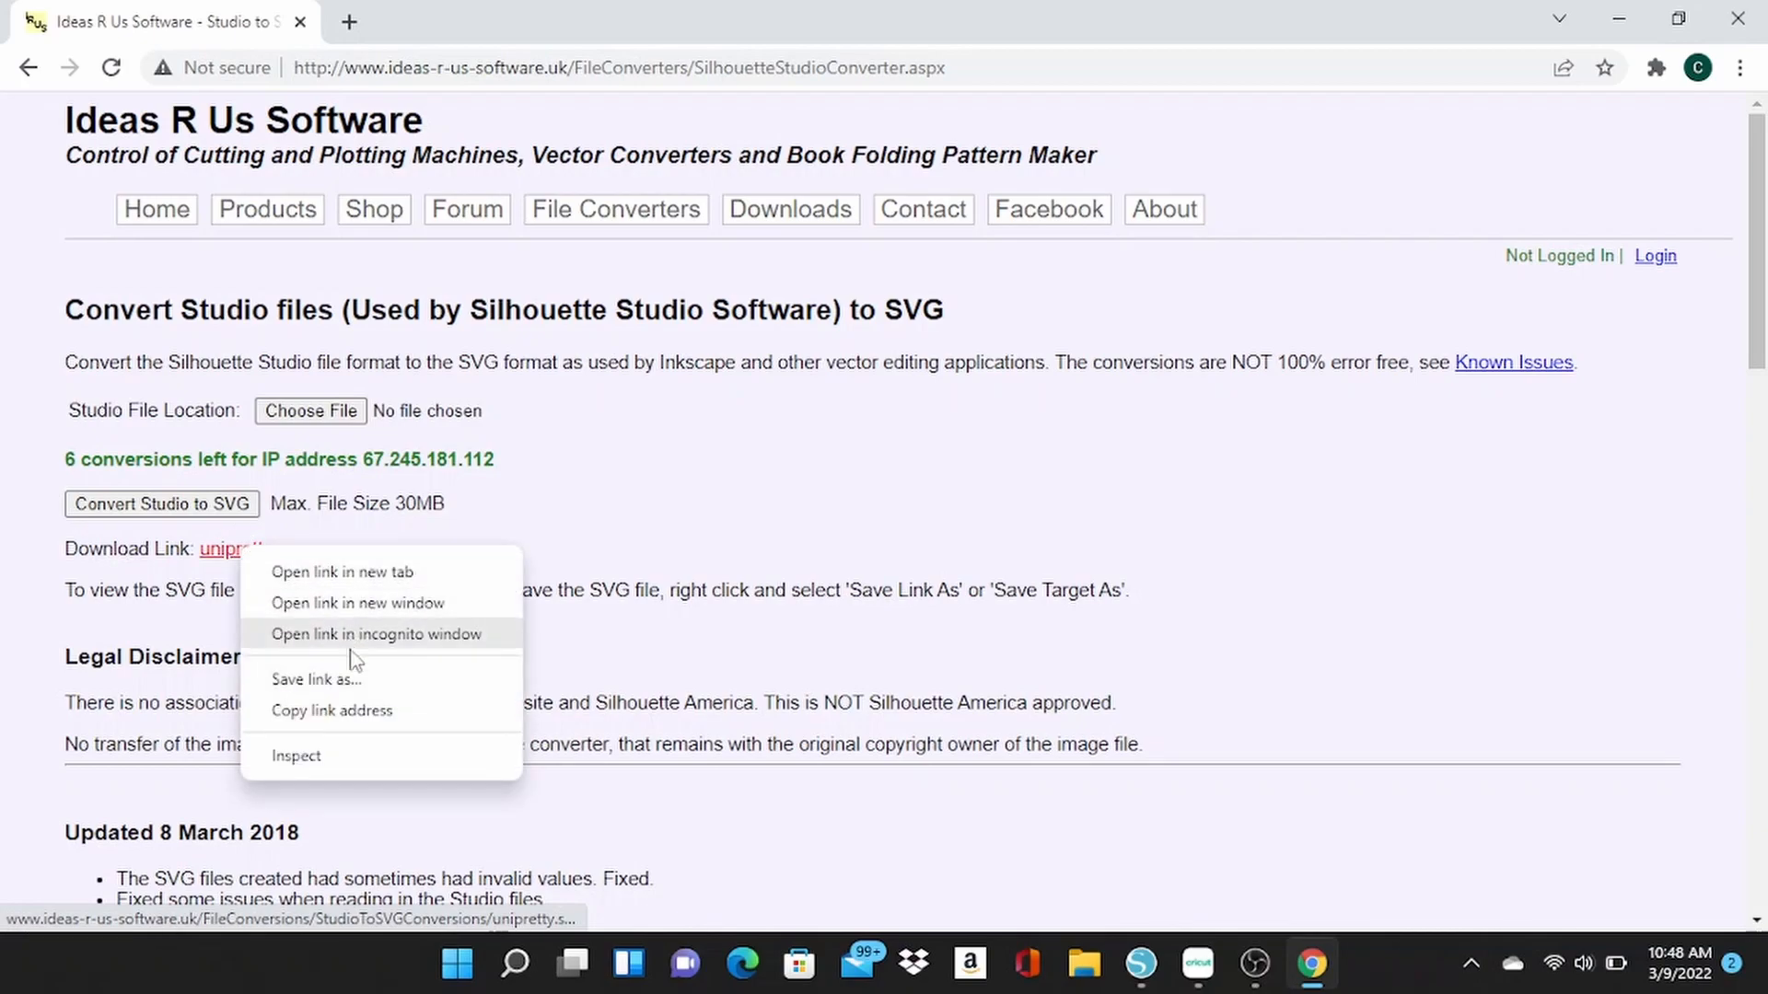
{"action": "left_click", "coordinate": [354, 681]}
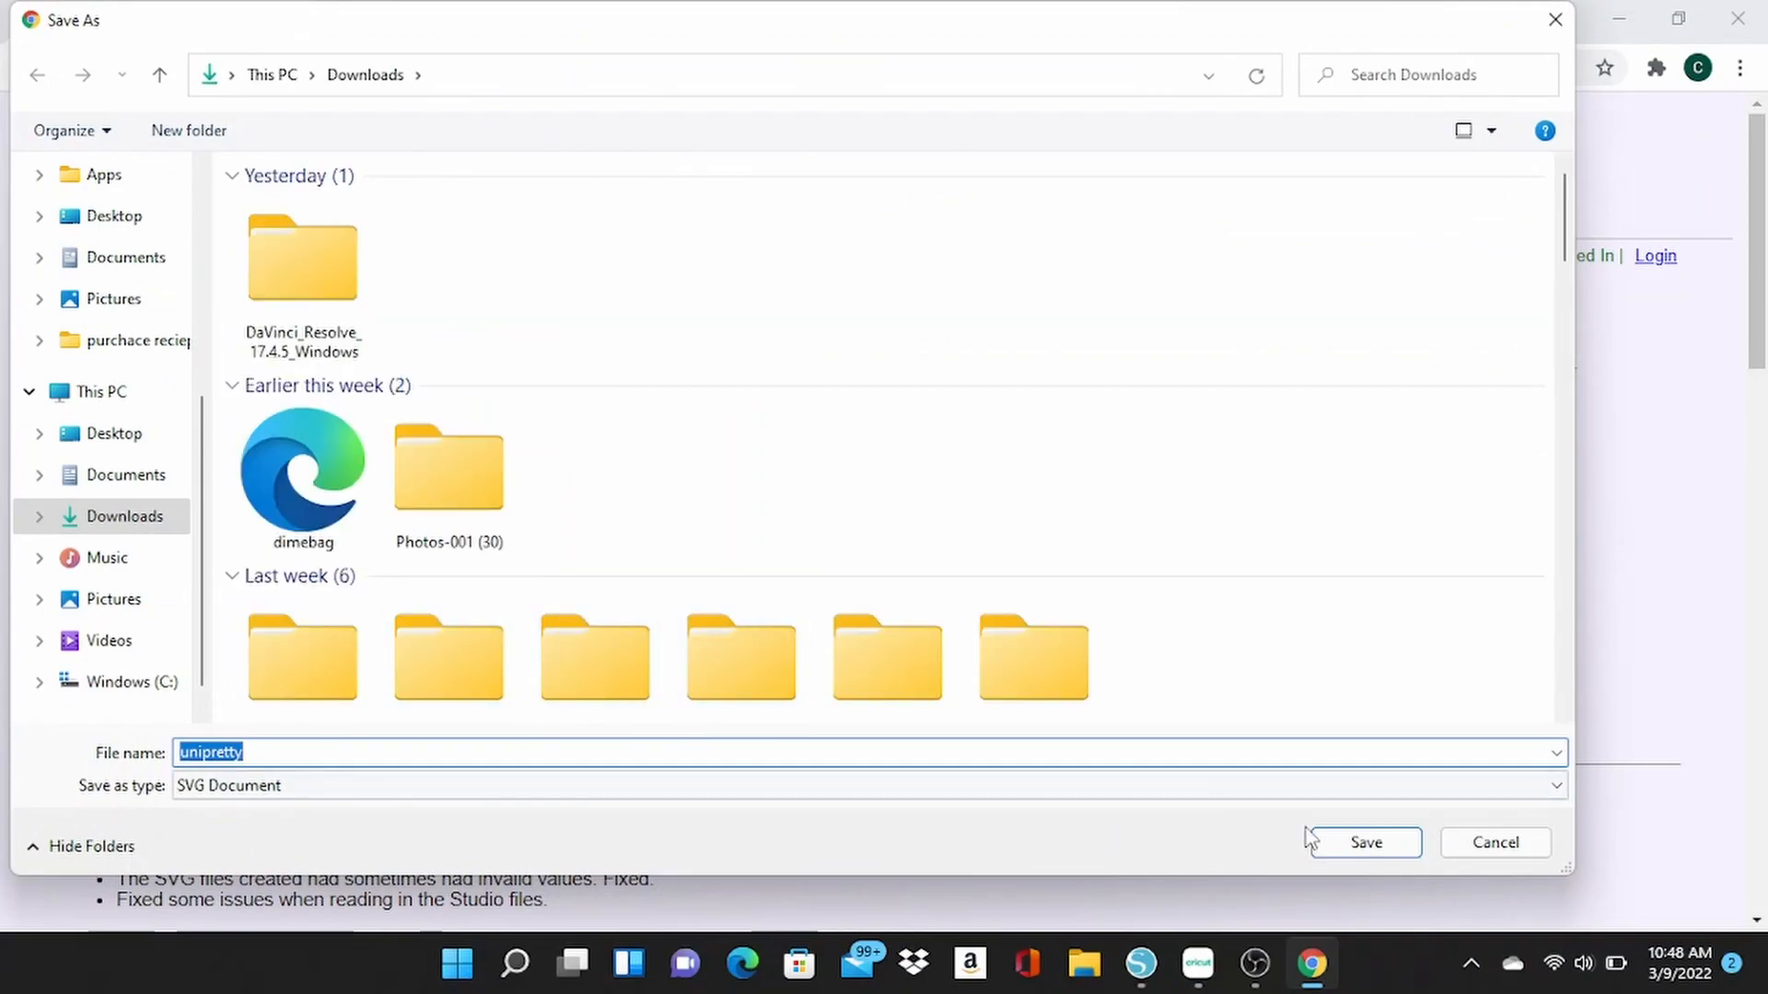
{"action": "left_click", "coordinate": [1347, 844]}
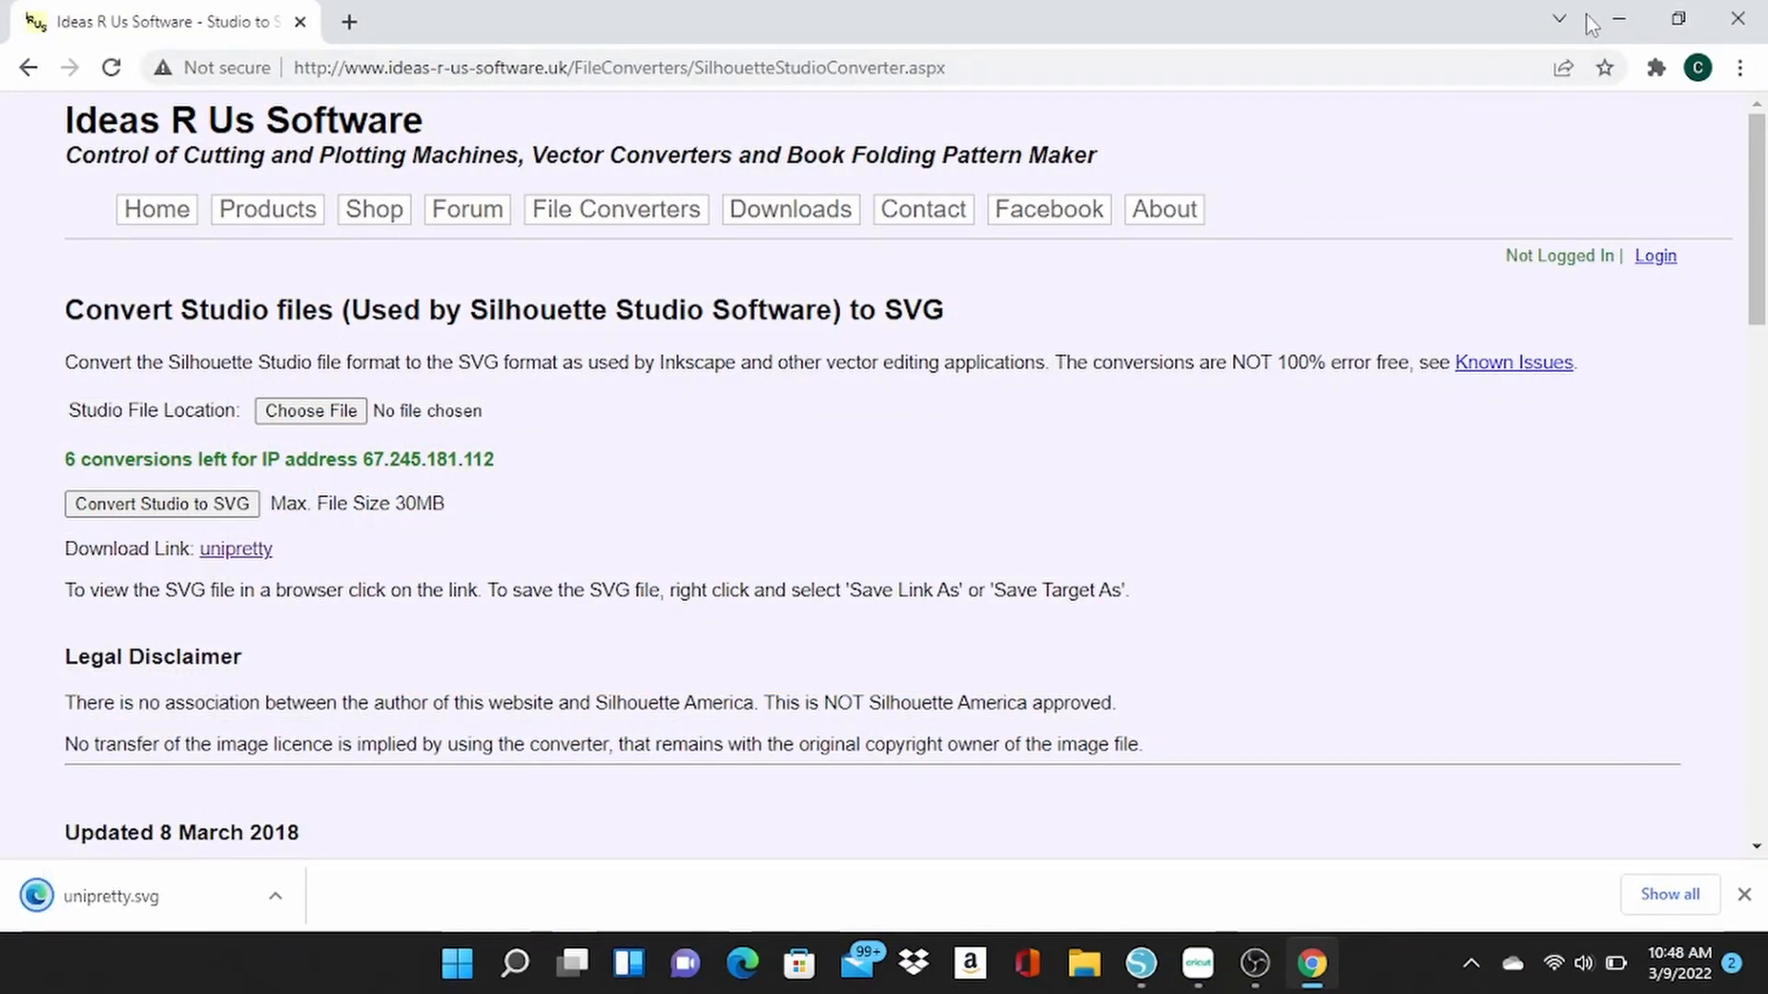
Switch to Cricut Design Space and choose unipretty.svg from Downloads as the image to upload.
{"action": "left_click", "coordinate": [1624, 13]}
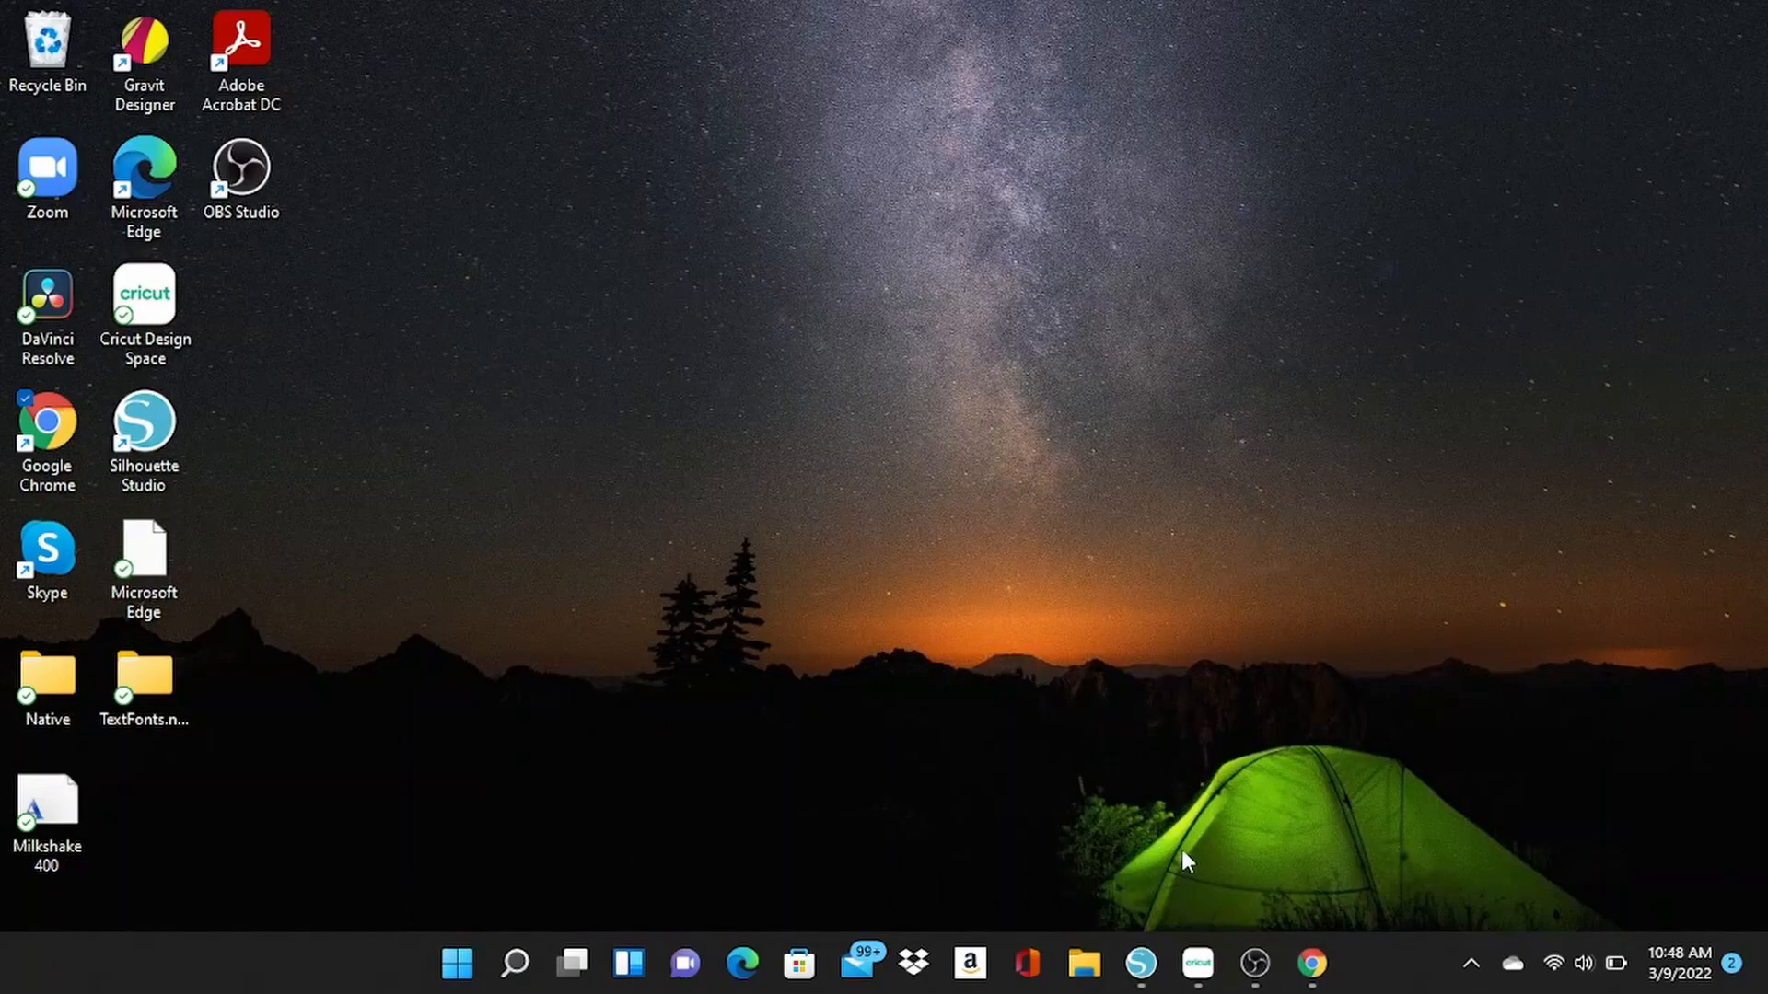
{"action": "left_click", "coordinate": [1197, 960]}
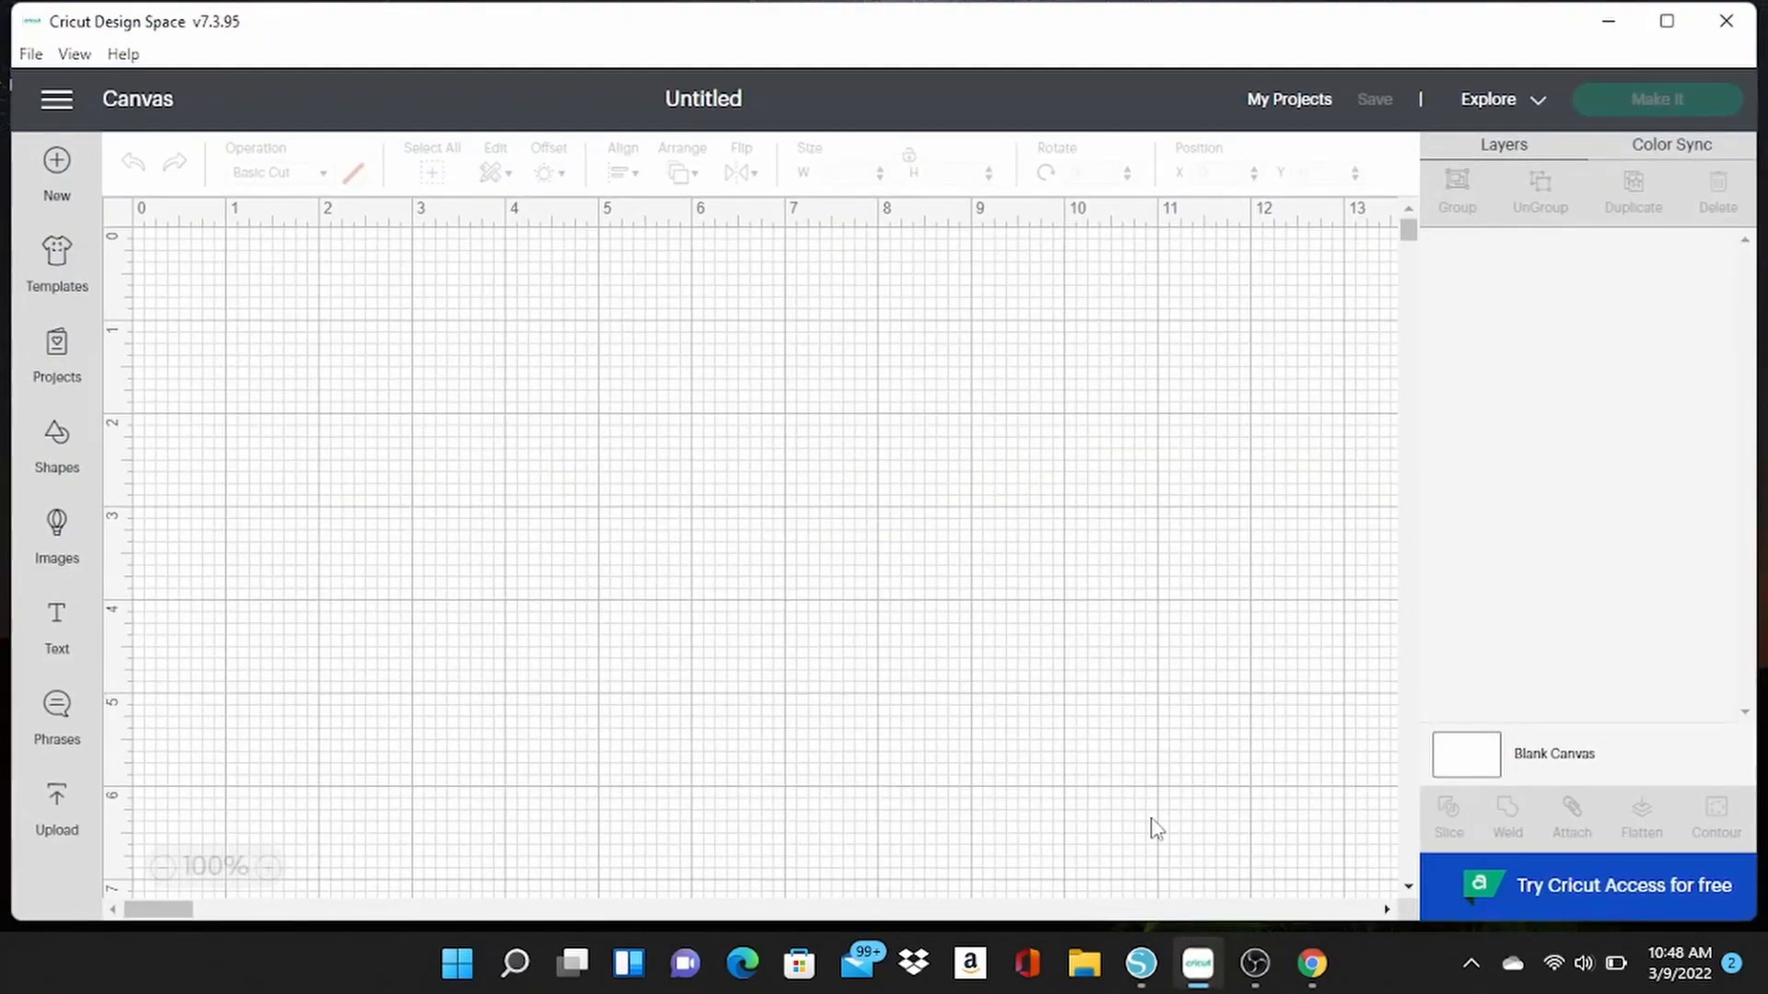
{"action": "left_click", "coordinate": [65, 793]}
{"action": "left_click", "coordinate": [520, 527]}
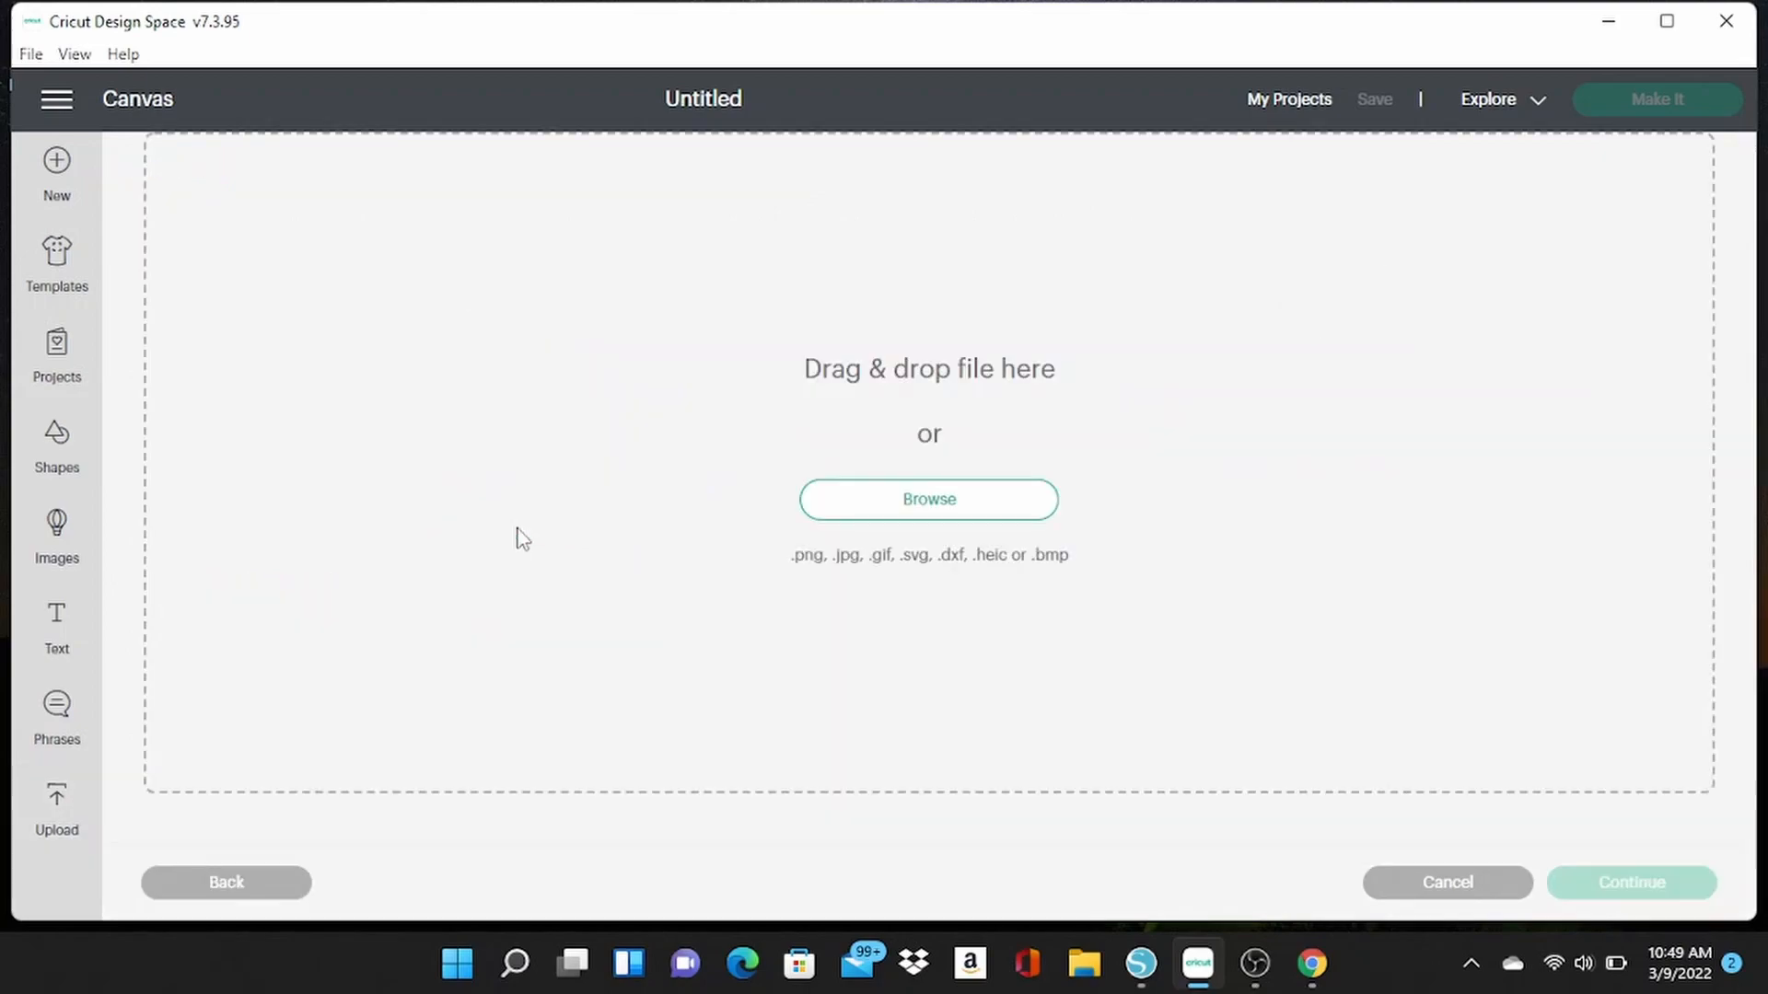
{"action": "left_click", "coordinate": [897, 504]}
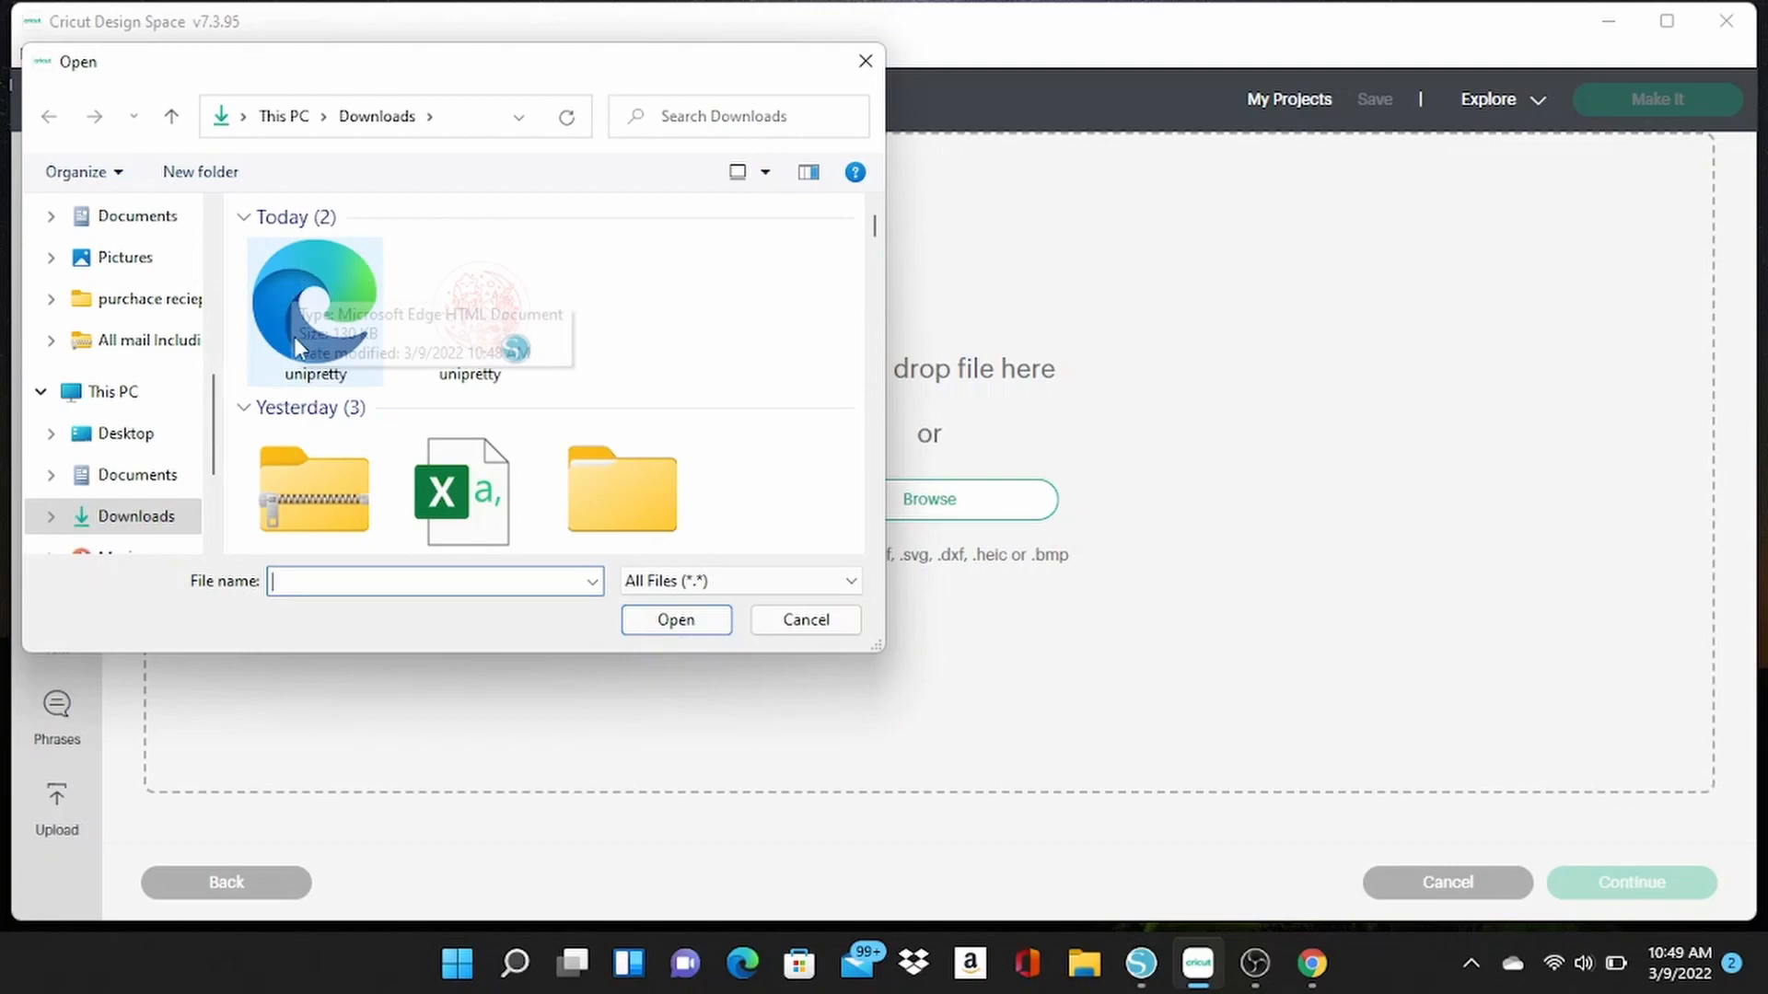
{"action": "double_click", "coordinate": [317, 268]}
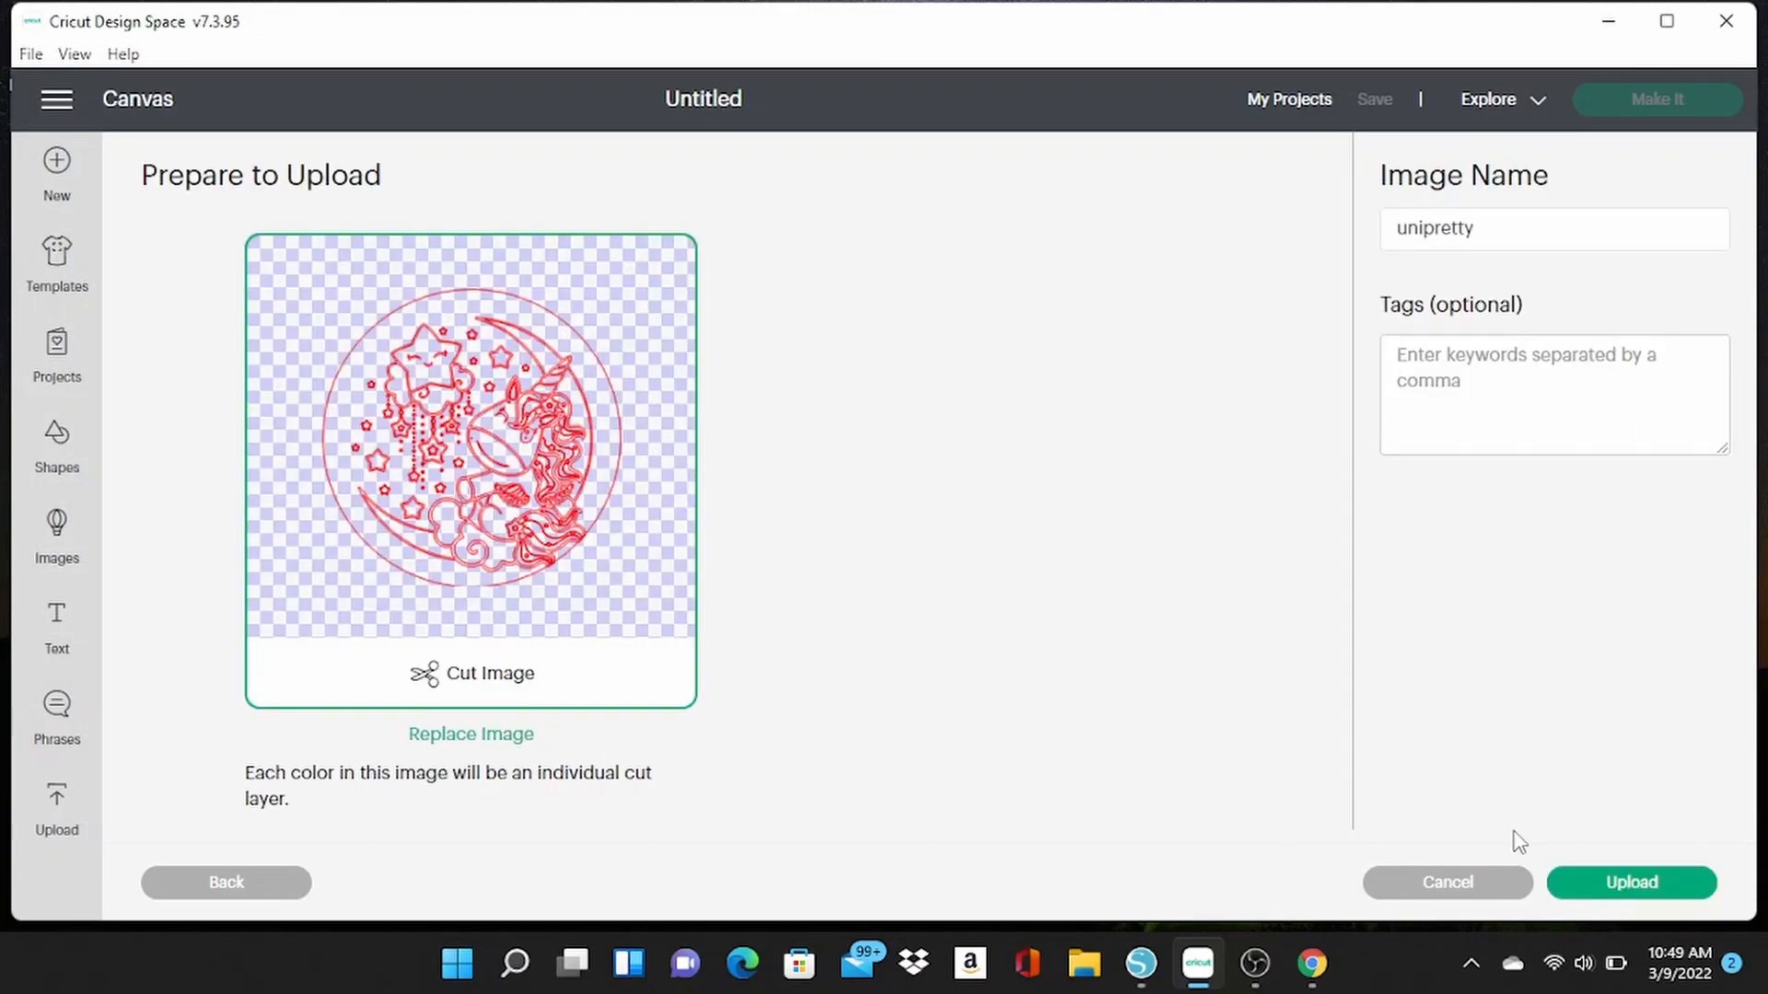
Upload the cut image with the name unipretty and add it to the canvas.
{"action": "left_click", "coordinate": [1621, 886]}
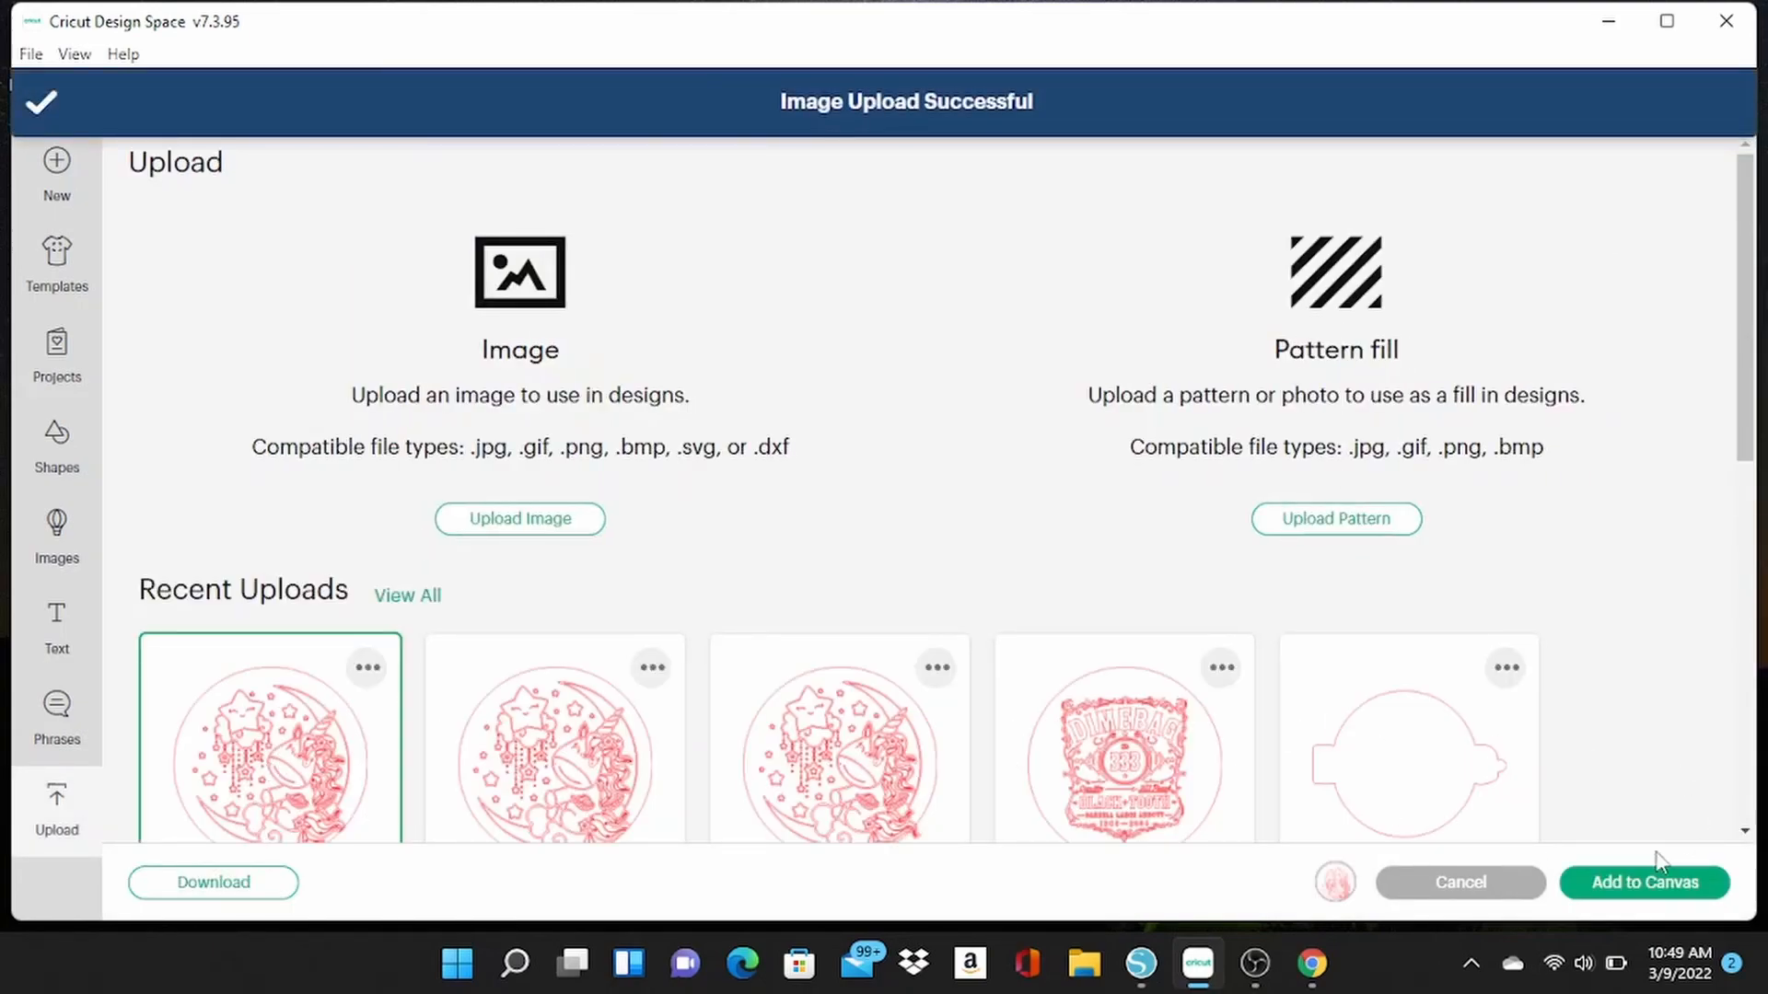
{"action": "left_click", "coordinate": [1701, 883]}
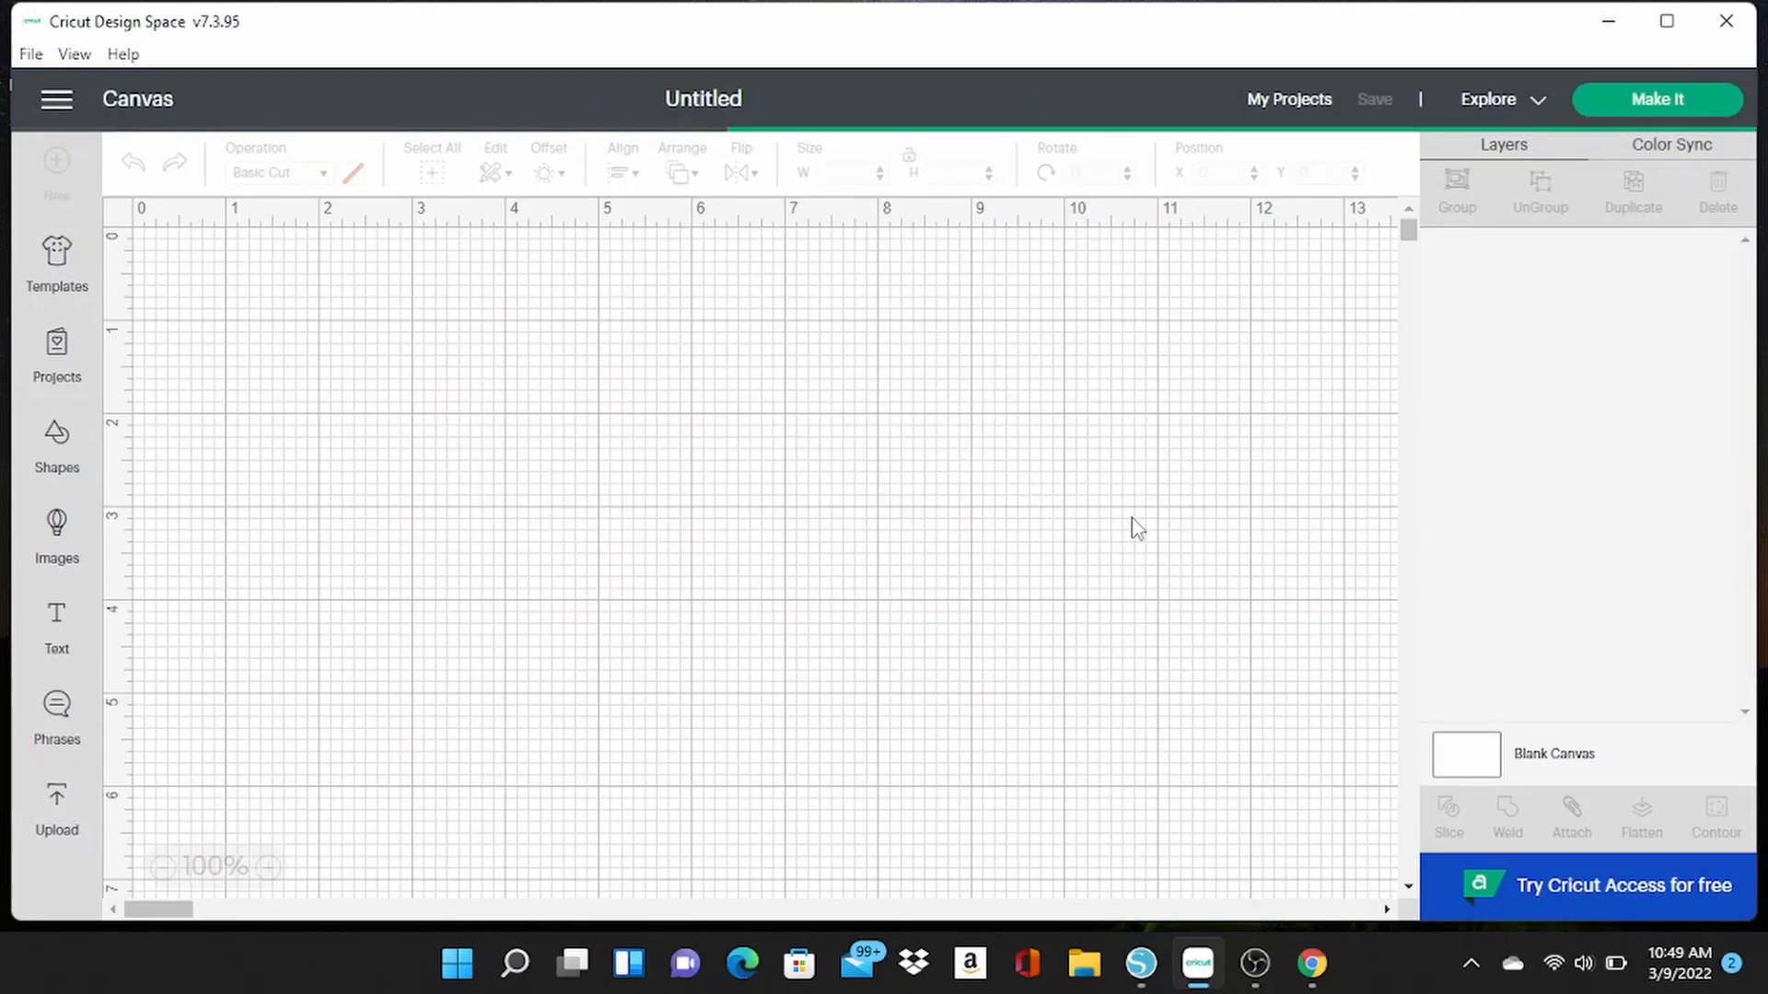
{"action": "scroll", "coordinate": [1276, 526], "scroll_direction": "down", "scroll_amount": 1}
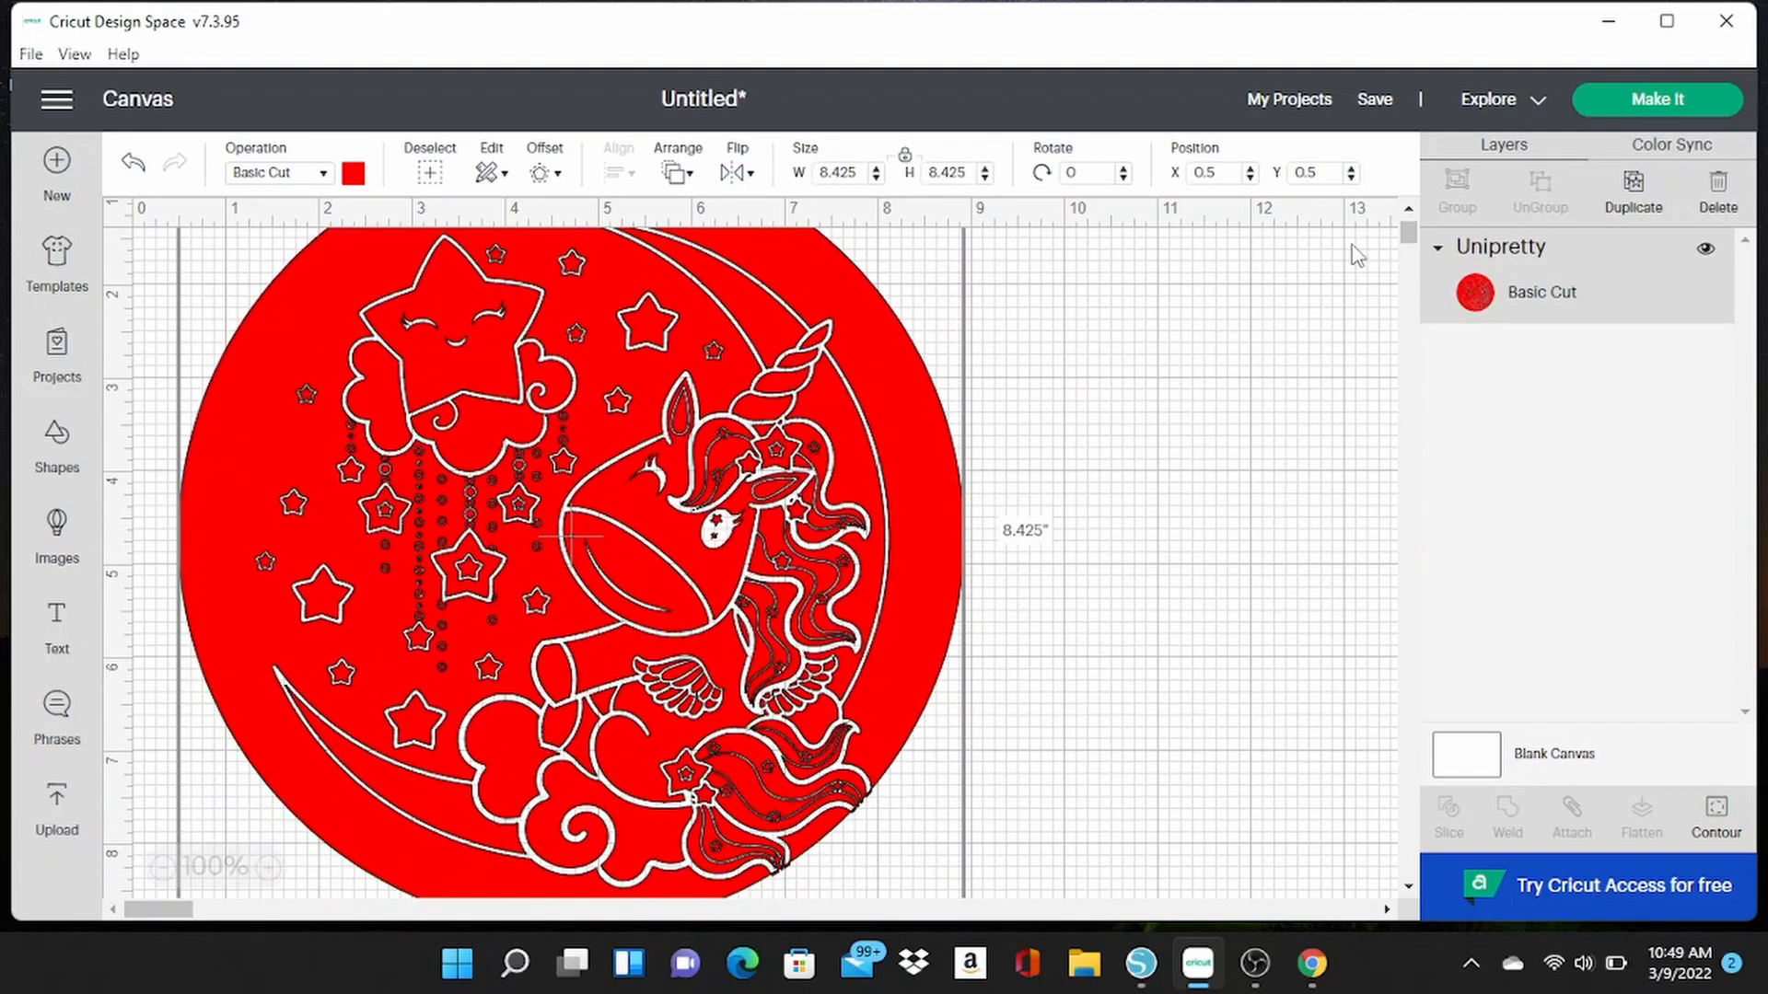
Prepare the project for cutting and move the round unicorn design about 1.5 in down the 12 x 12 in mat.
{"action": "left_click", "coordinate": [1661, 108]}
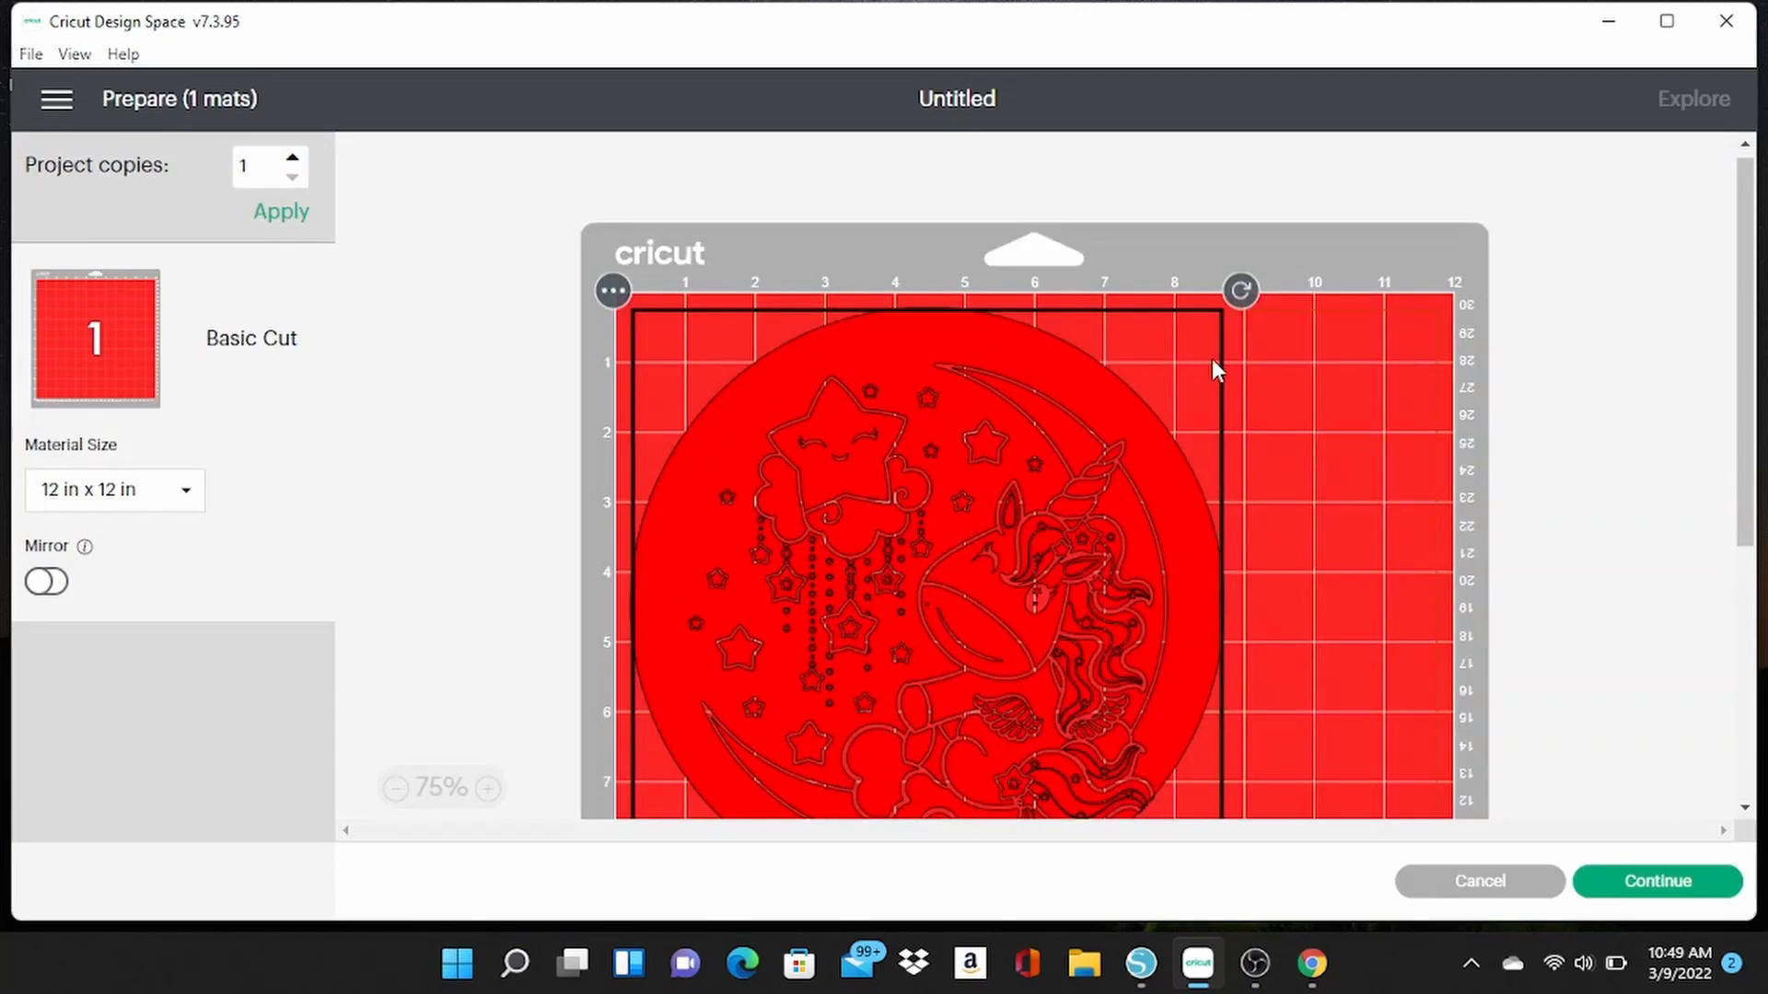
{"action": "scroll", "coordinate": [1113, 456], "scroll_direction": "down", "scroll_amount": 3}
{"action": "scroll", "coordinate": [1038, 372], "scroll_direction": "up", "scroll_amount": 1}
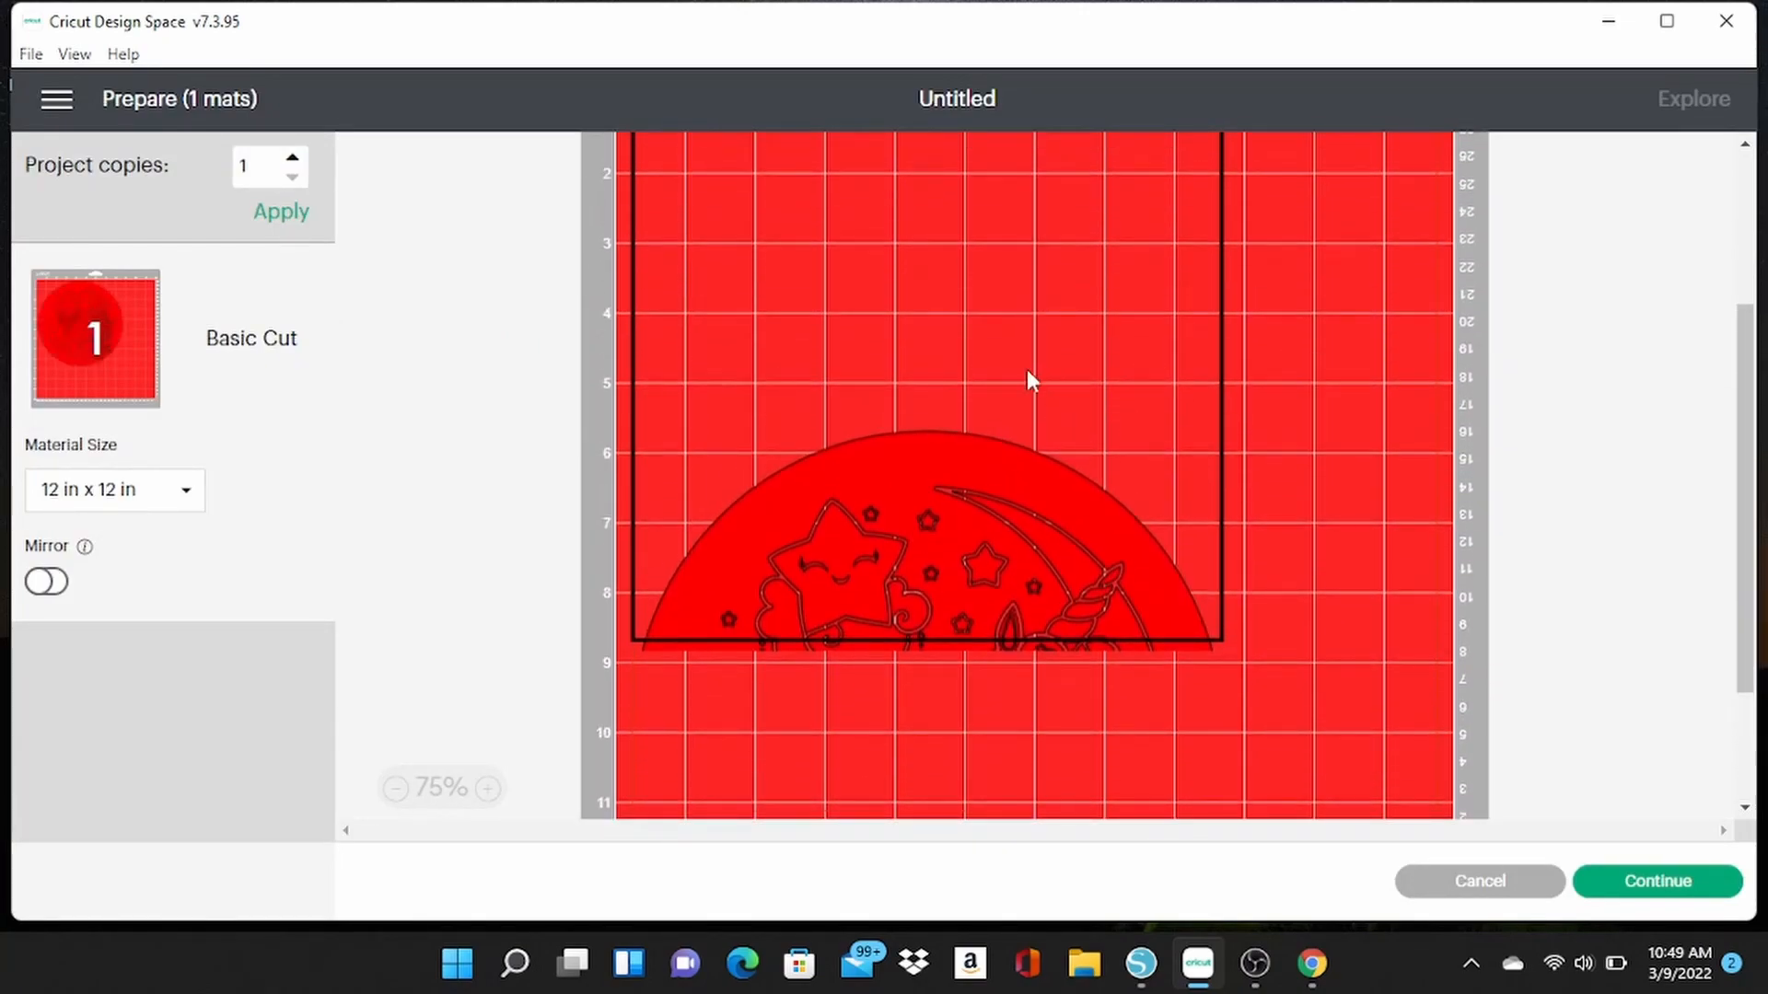
{"action": "scroll", "coordinate": [925, 439], "scroll_direction": "up", "scroll_amount": 2}
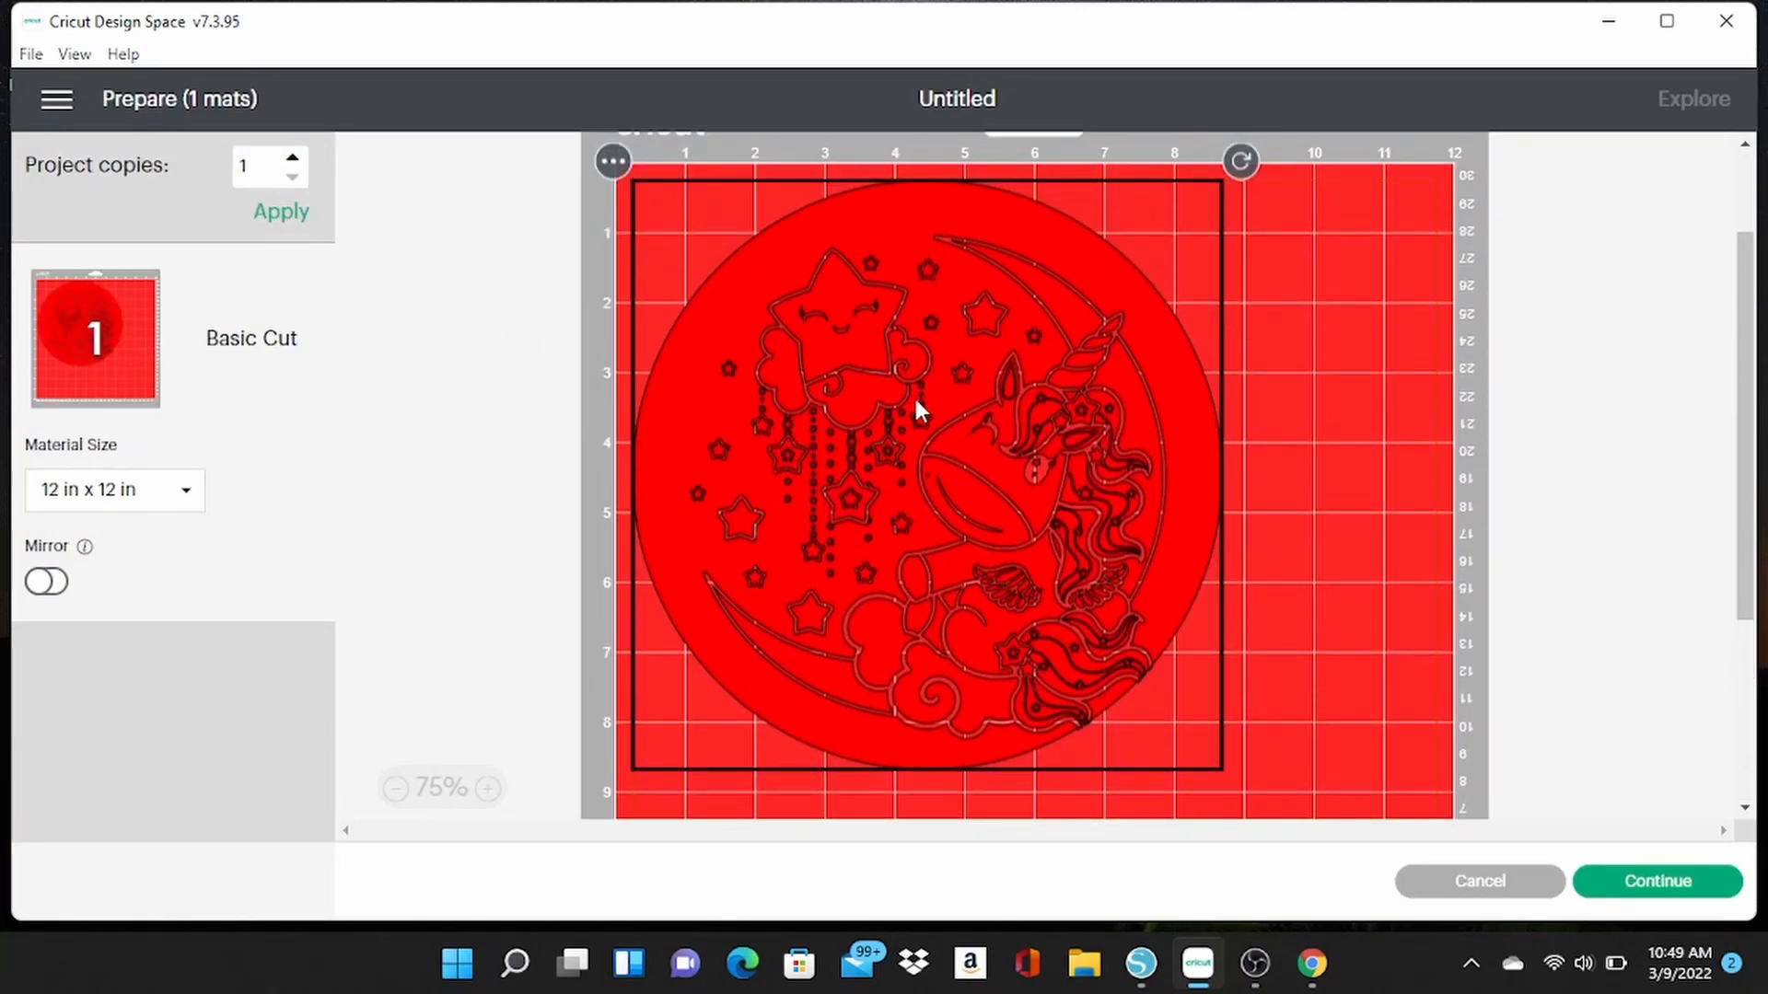
{"action": "left_click_drag", "start_coordinate": [910, 440], "coordinate": [926, 576]}
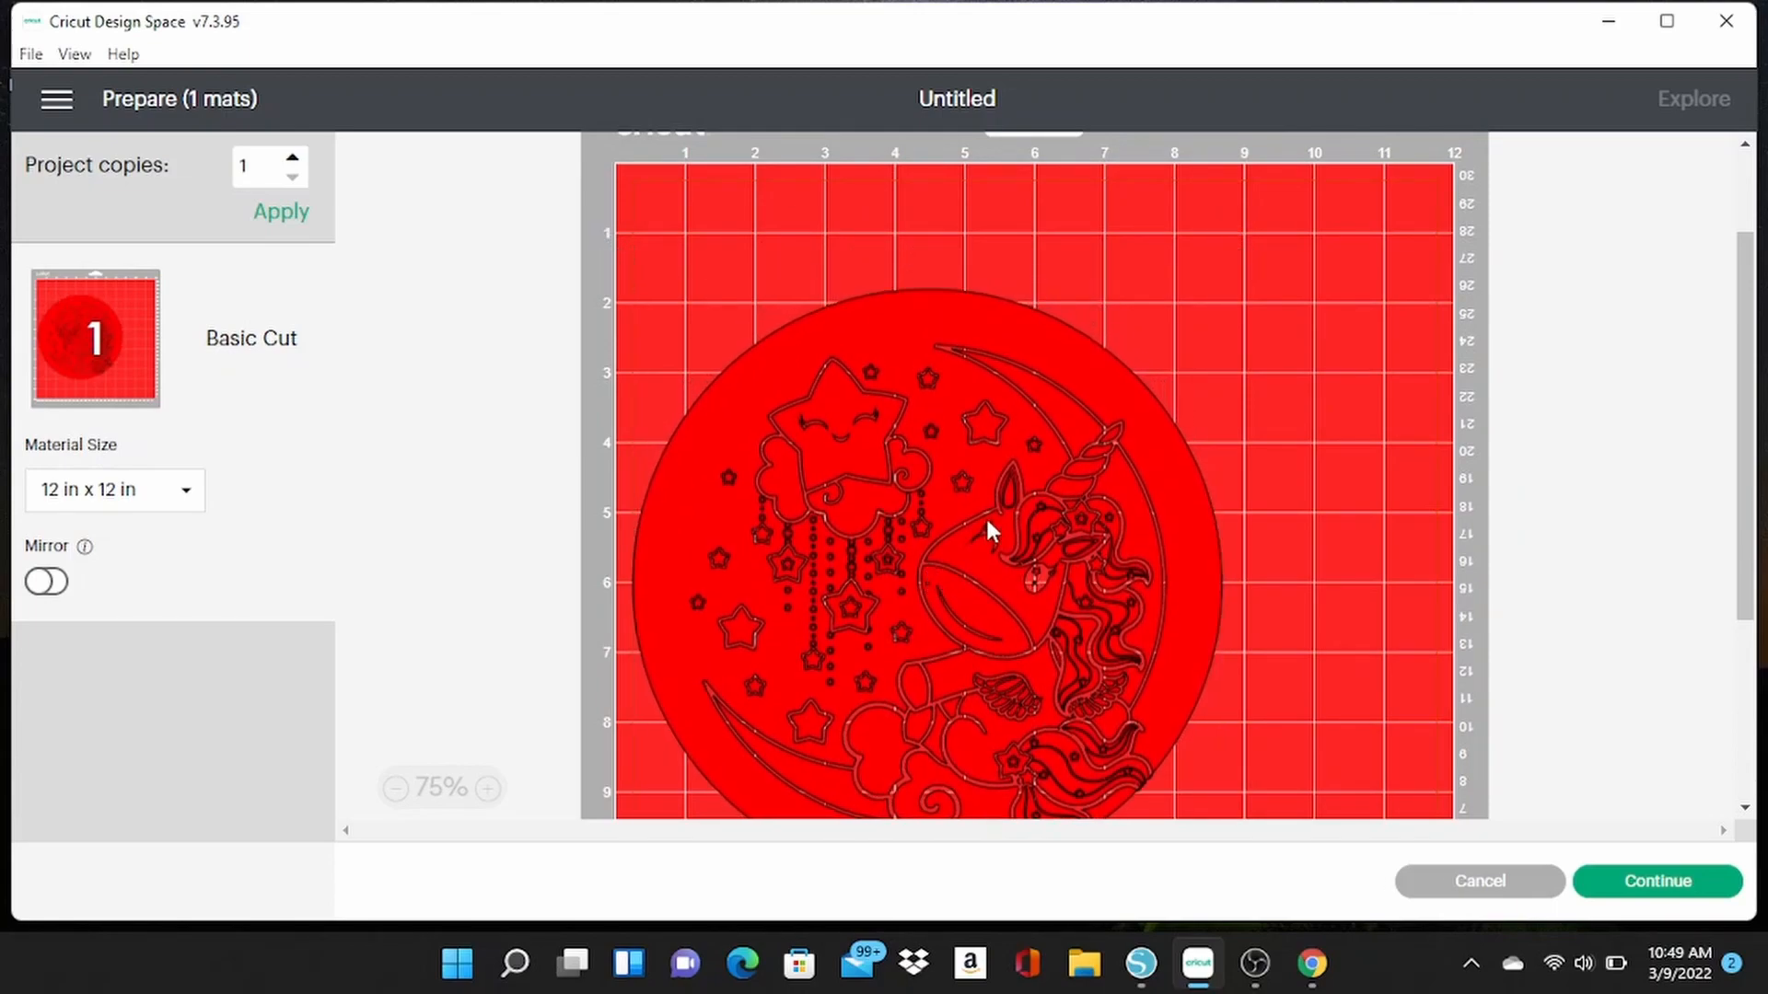
{"action": "scroll", "coordinate": [1657, 483], "scroll_direction": "up", "scroll_amount": 1}
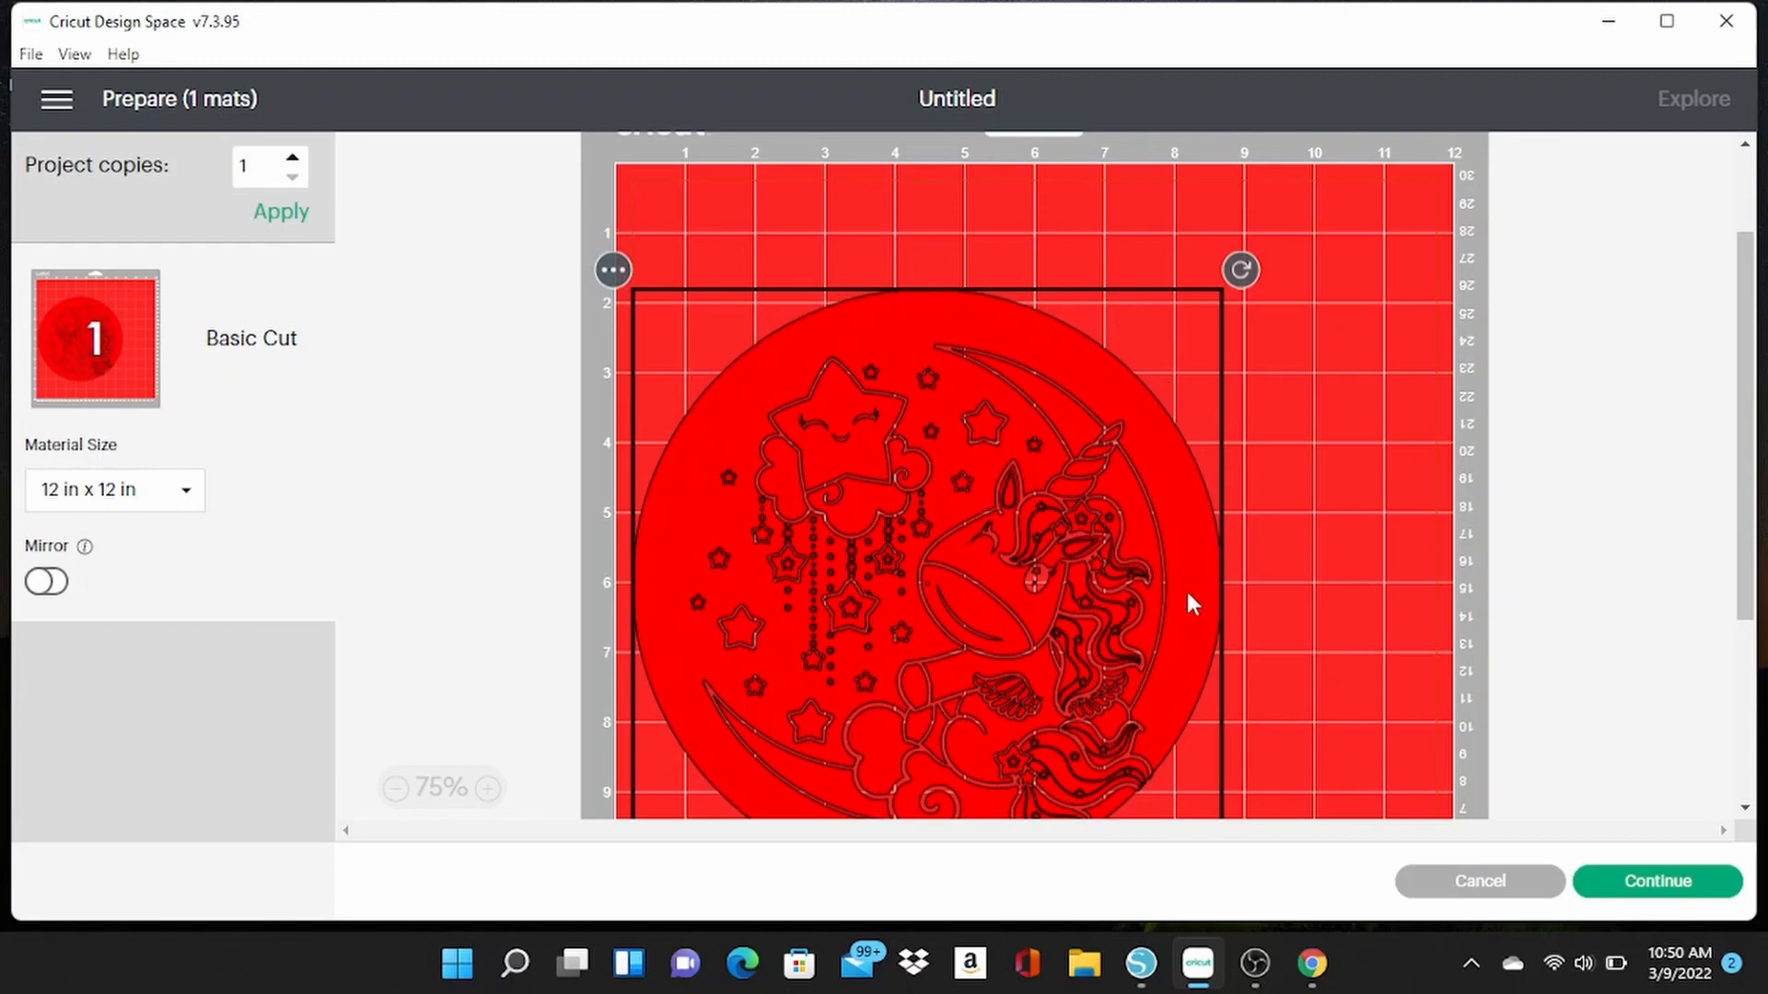
{"action": "scroll", "coordinate": [1188, 596], "scroll_direction": "down", "scroll_amount": 3}
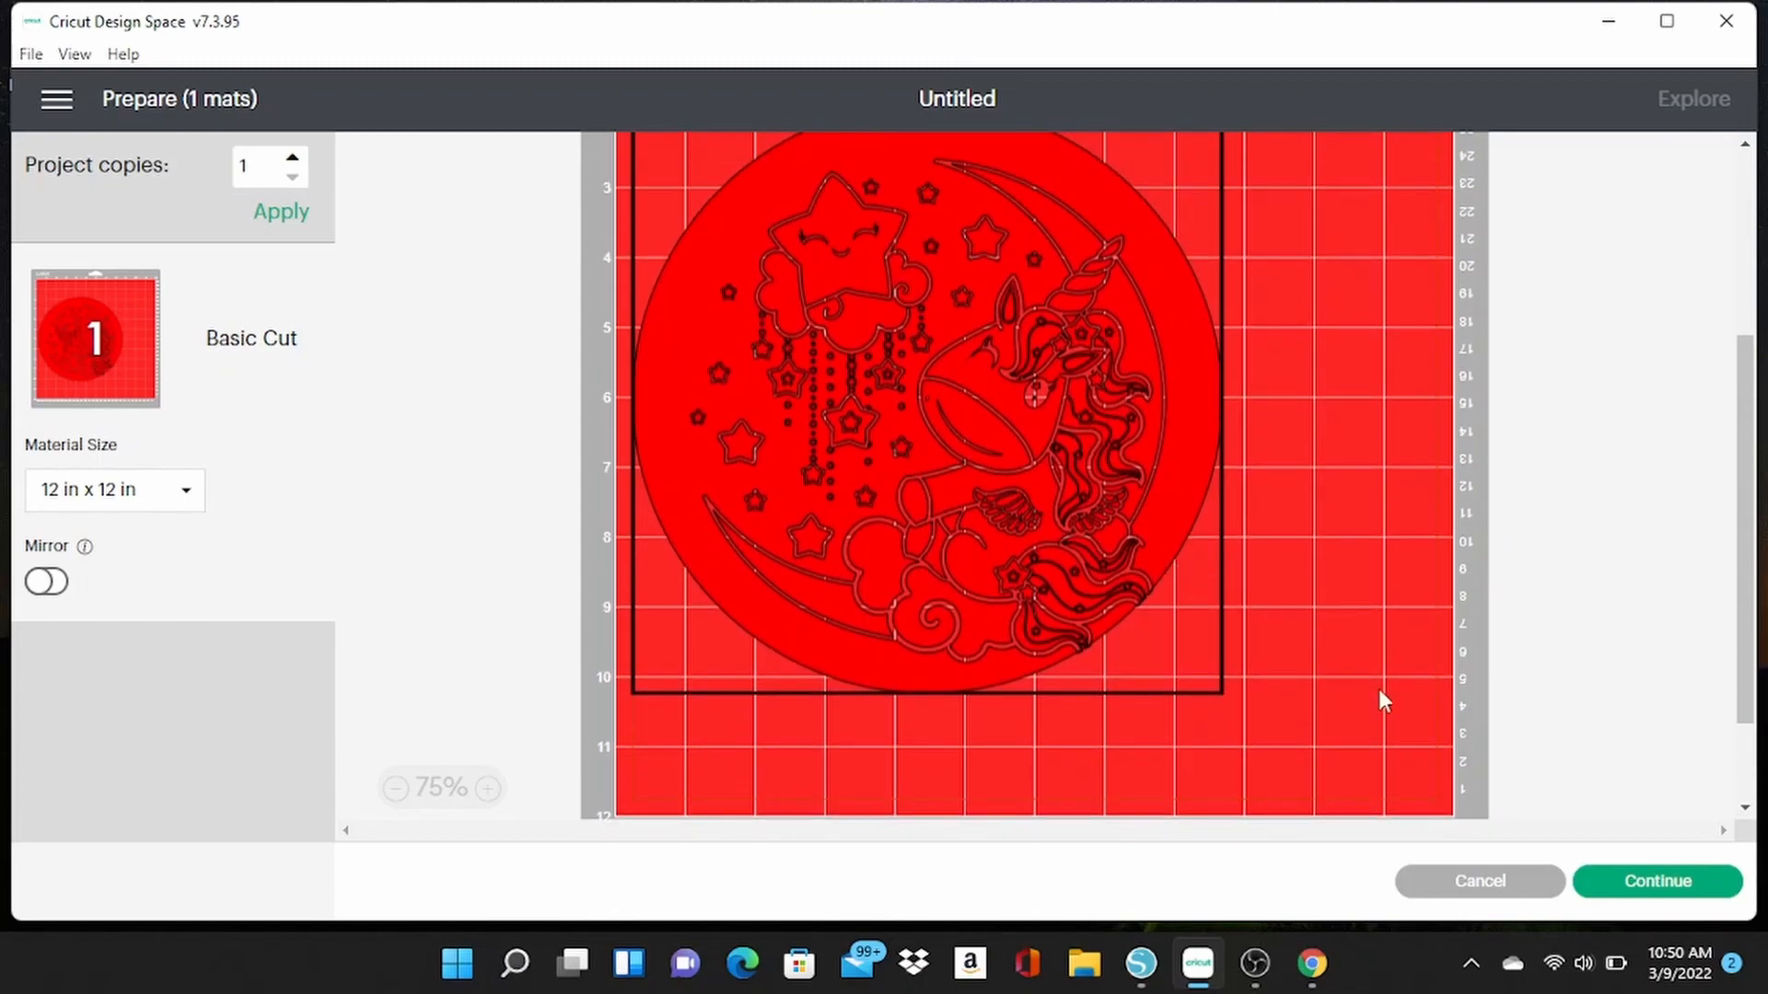